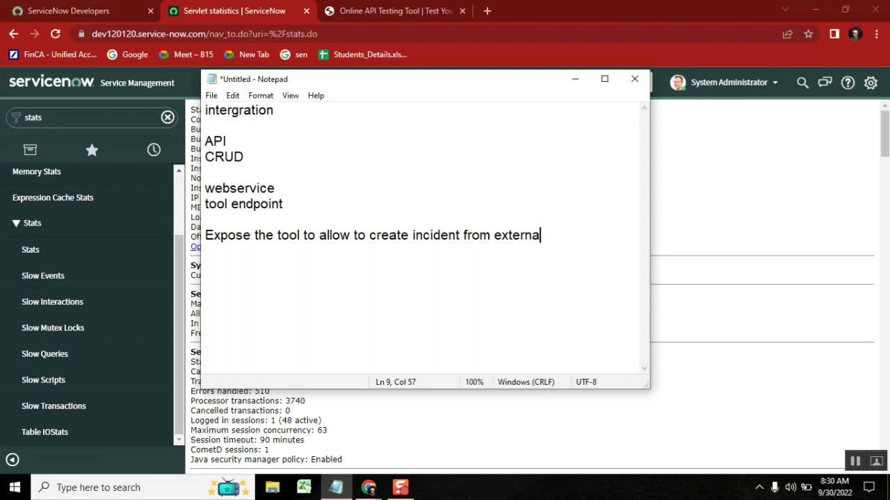
Step: Finish the requirement sentence with "external source." and add the heading "Req:#1" on the line above it
type("source.")
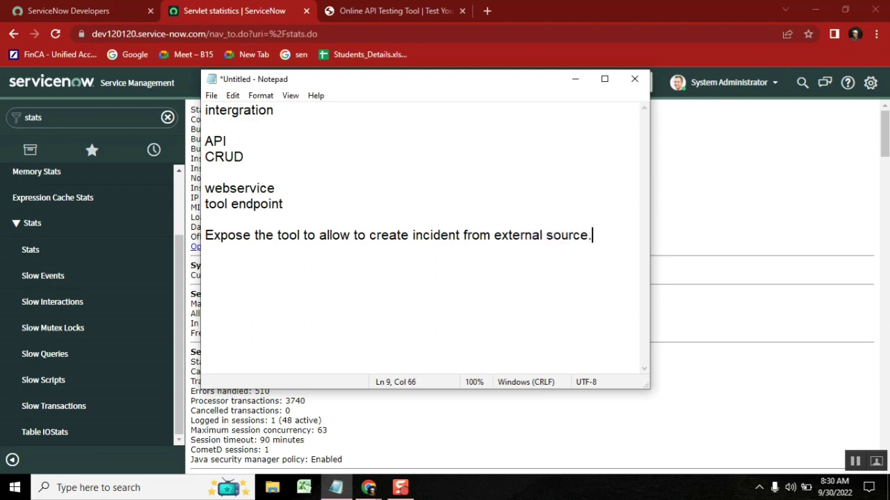
left_click(205, 235)
key("Up")
key("Return")
type("Req")
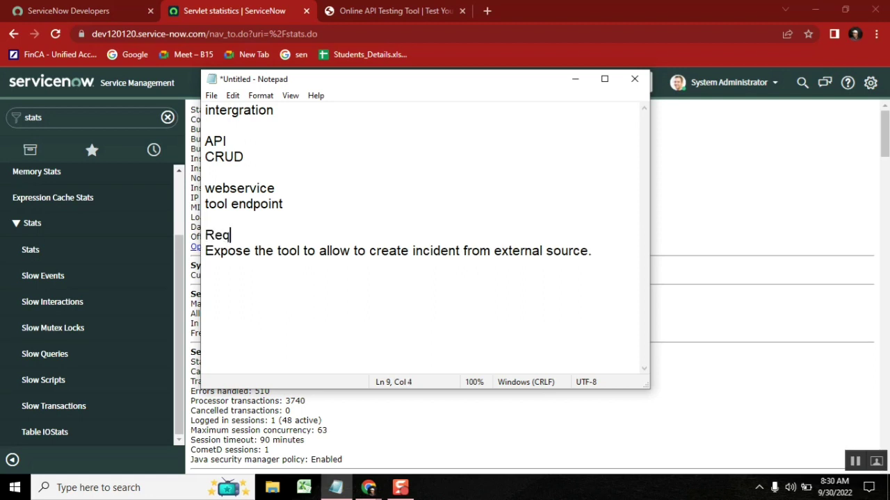
type(":#1")
left_click(598, 251)
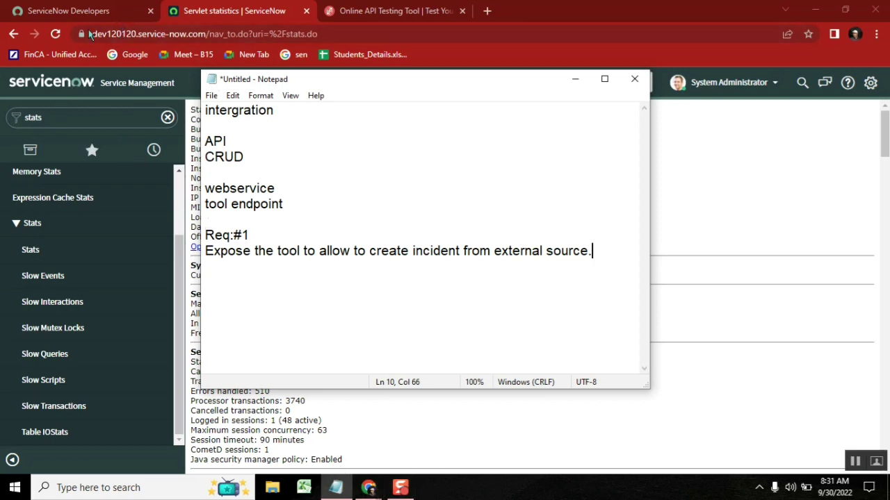
Step: Switch to ServiceNow in the browser, filter the navigator for "rest ap", and open the REST API Explorer
left_click(95, 116)
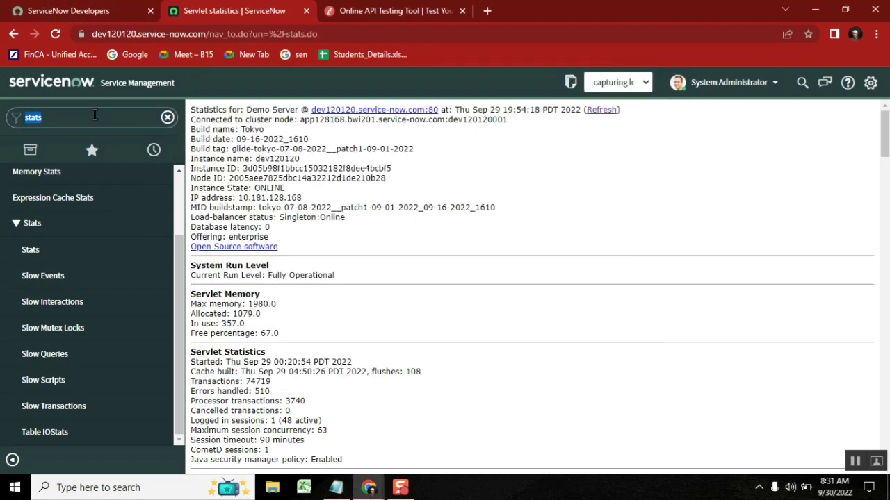
type("rest ap")
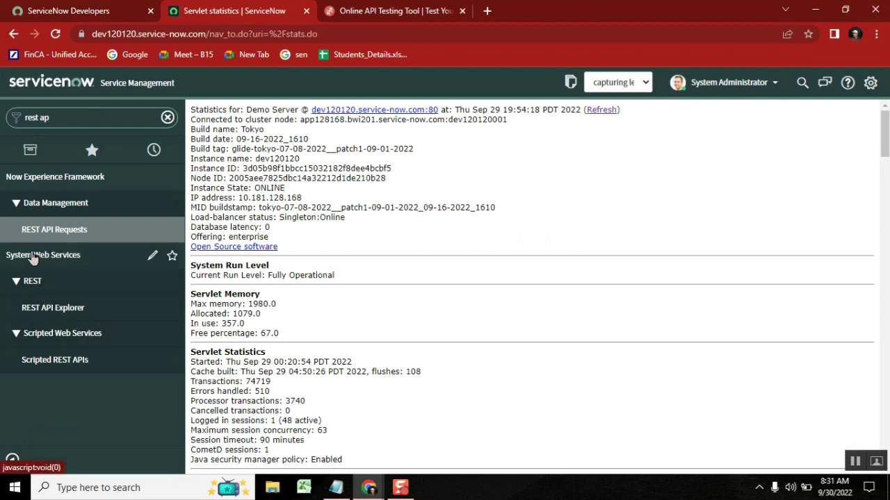
left_click(60, 311)
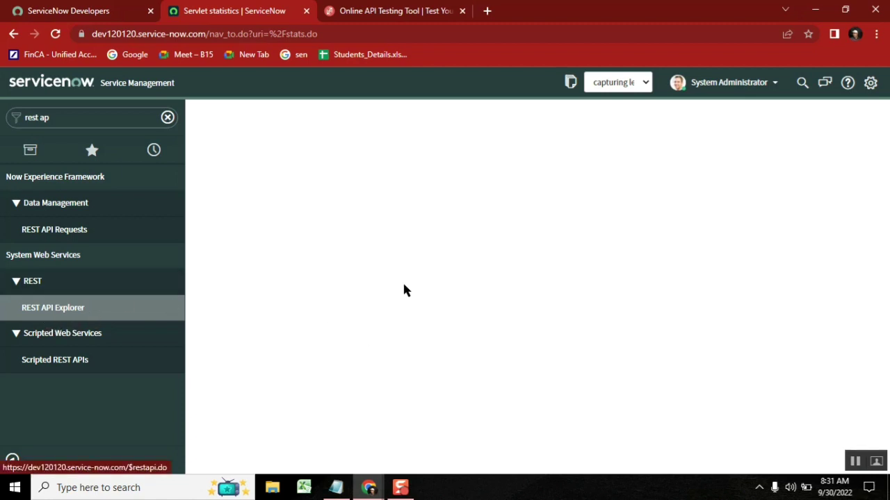
Step: Filter the navigator for "incident" and open the list of all incidents in a separate browser tab
left_click(109, 117)
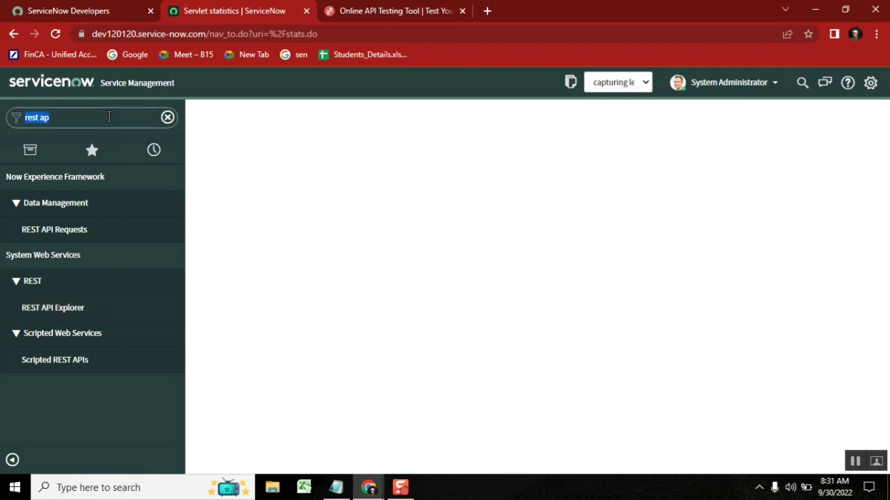
type("incidents")
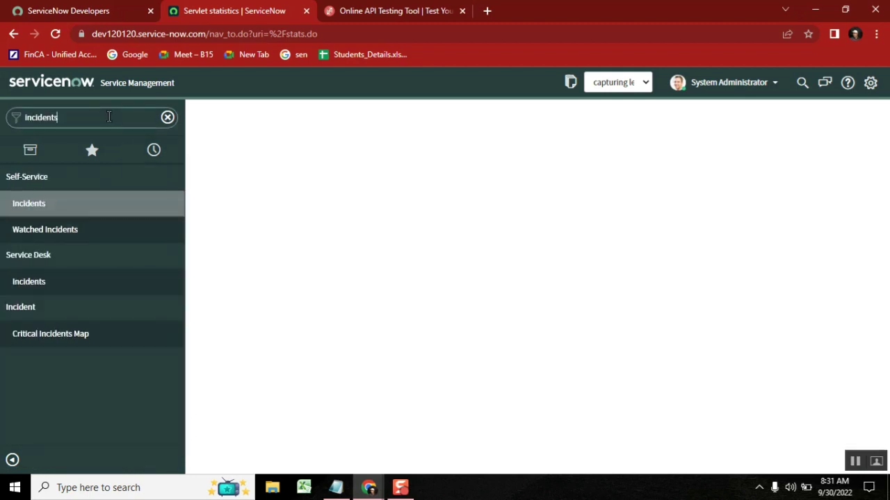
key("BackSpace")
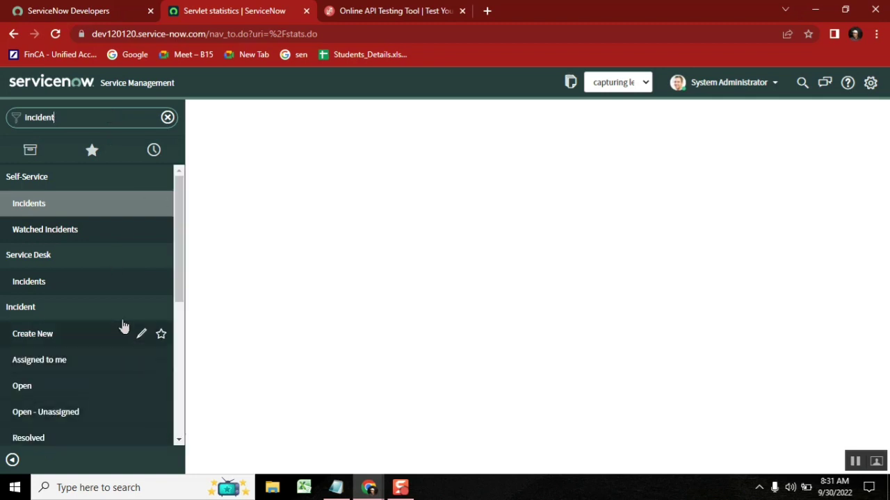
left_click_drag(176, 243, 171, 273)
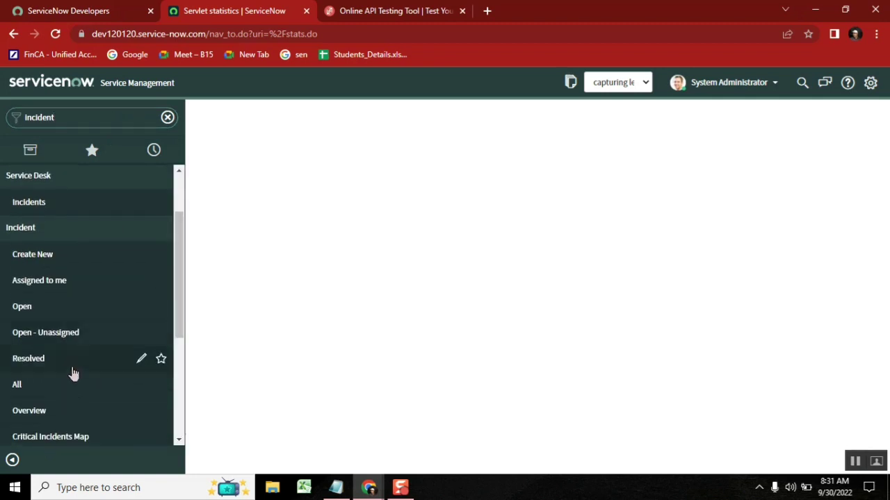
middle_click(33, 386)
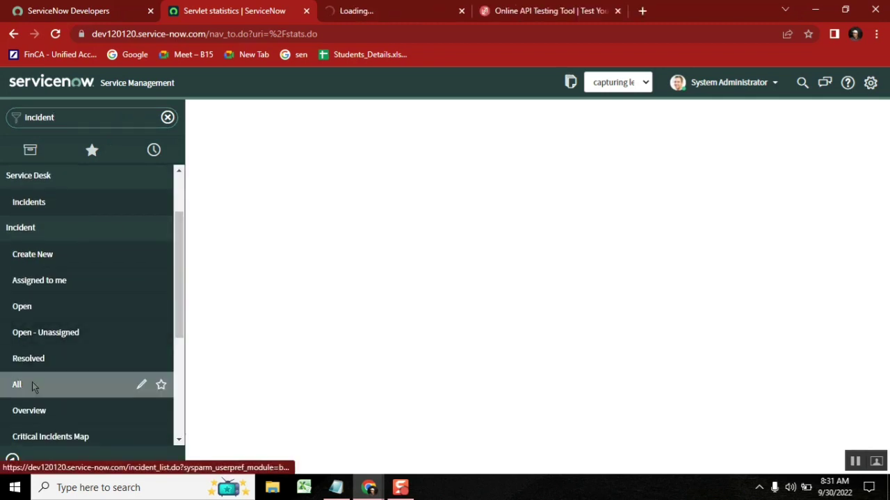
left_click(392, 7)
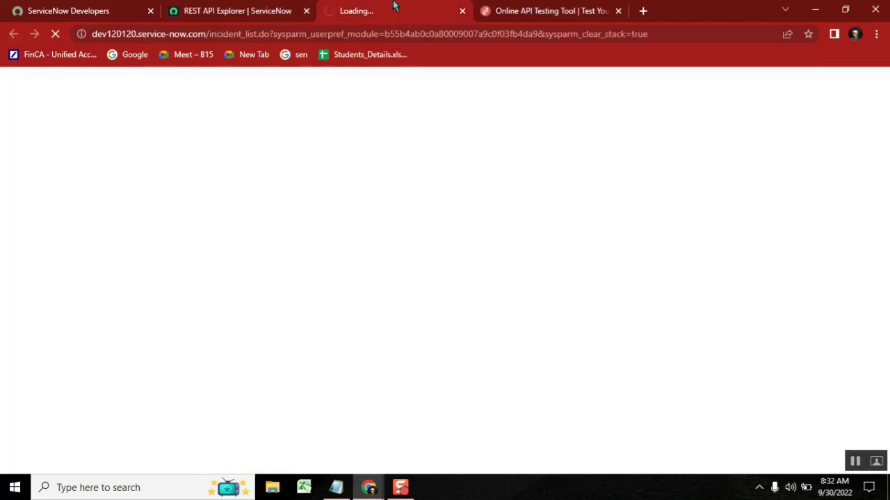
left_click(236, 10)
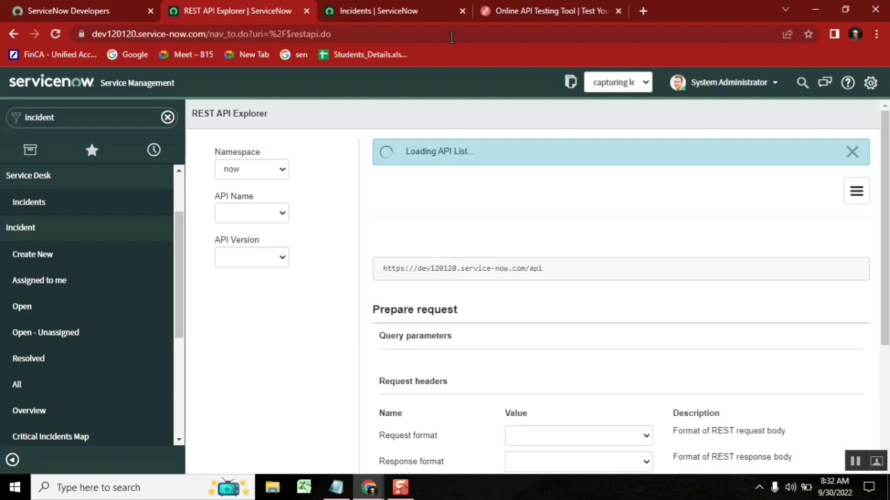
left_click(403, 11)
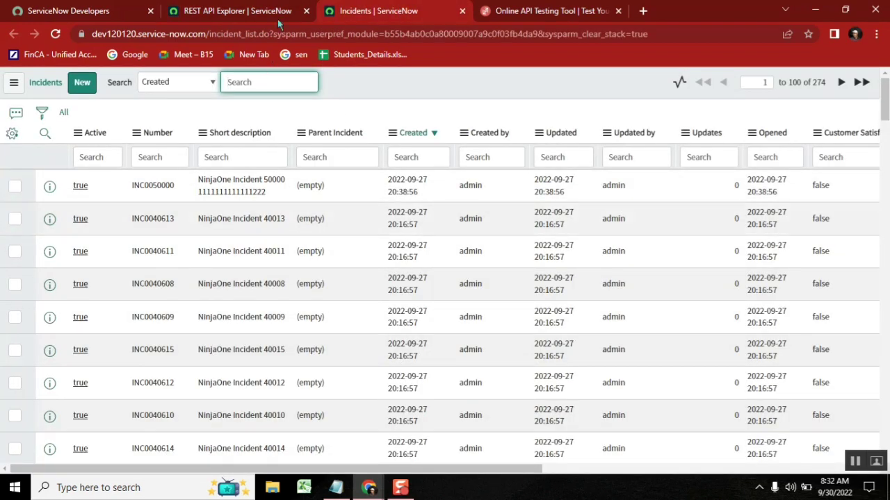
Step: Return to the REST API Explorer, collapse the navigator, and select the Table API's Create a record (POST) operation
left_click(251, 10)
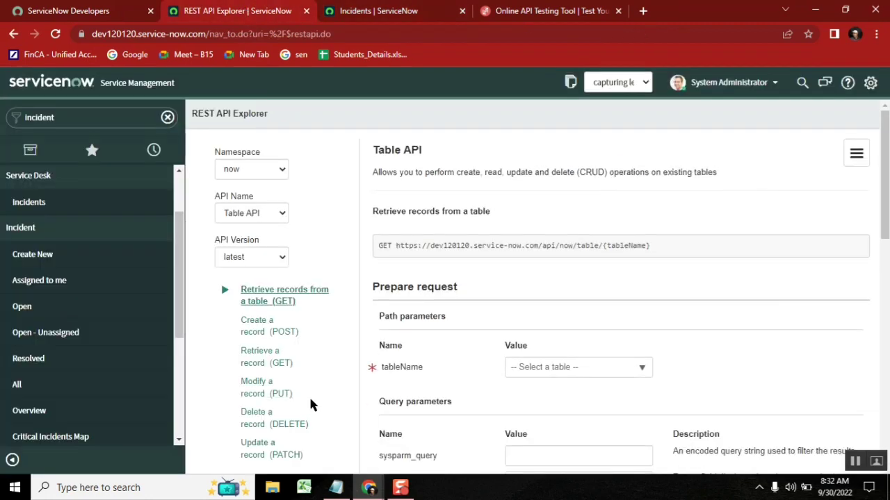
left_click_drag(887, 180, 888, 217)
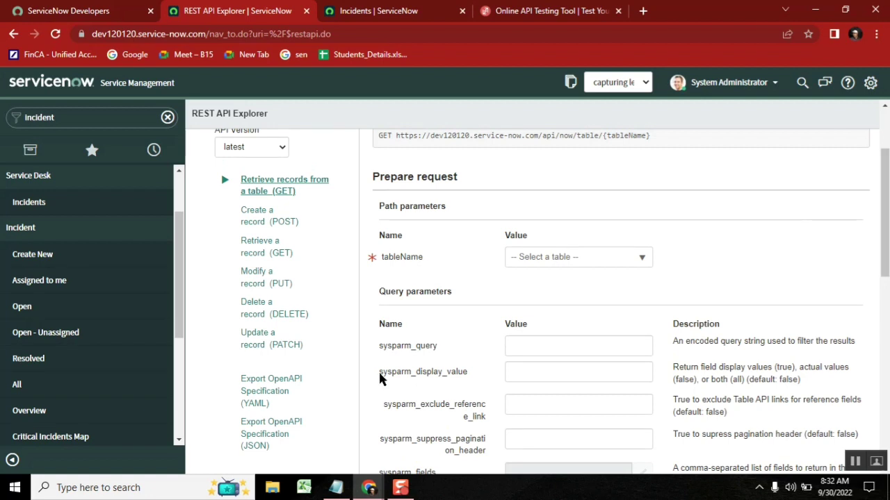
left_click(12, 460)
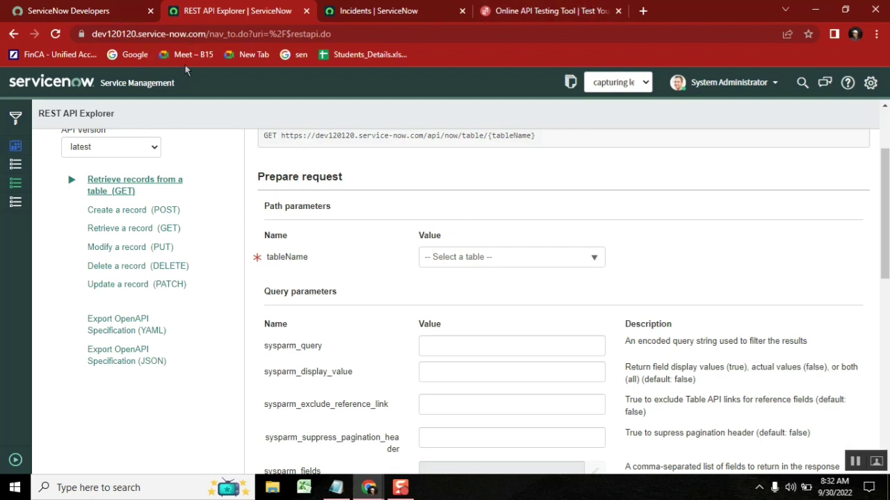
left_click(167, 217)
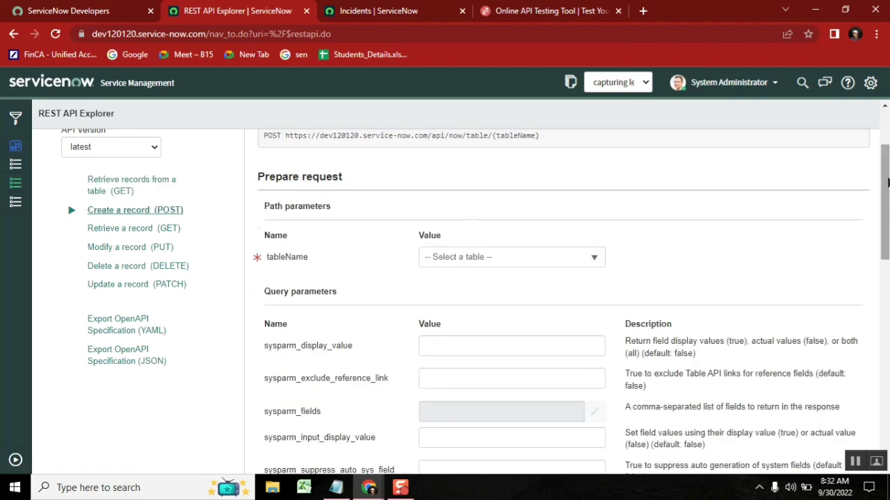
Step: Set the request's tableName path parameter to Incident (incident)
left_click(558, 265)
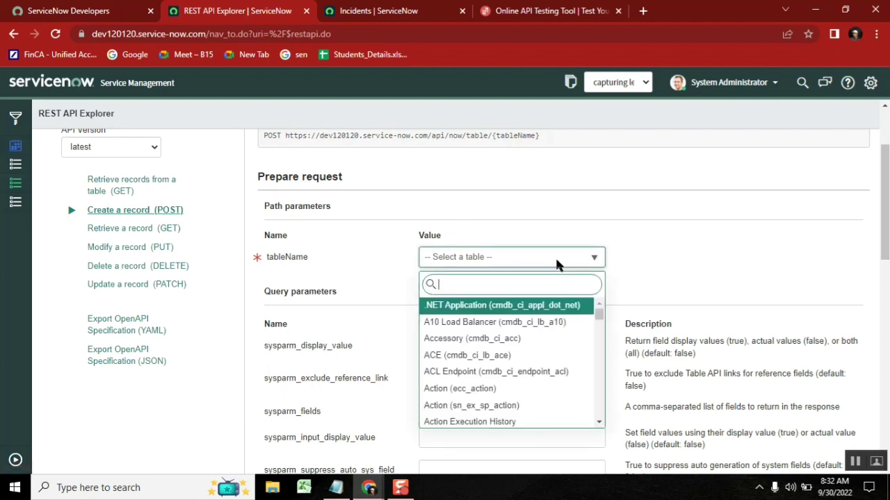
type("inic")
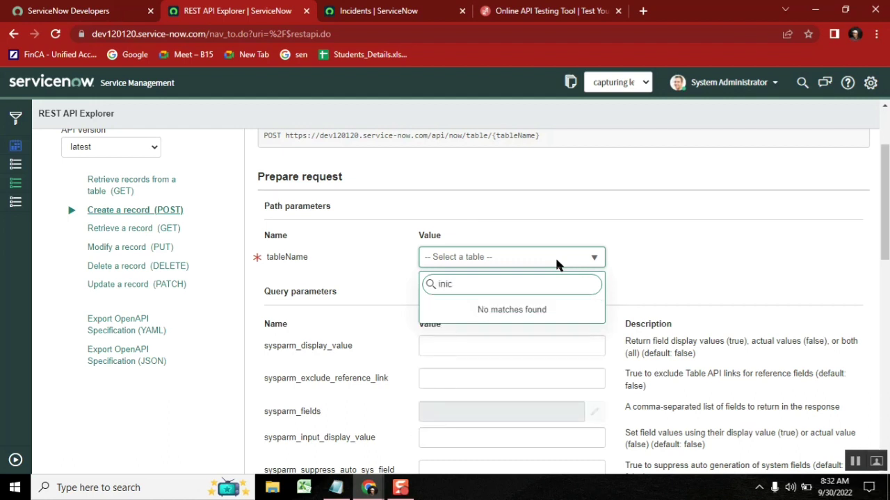
key("BackSpace")
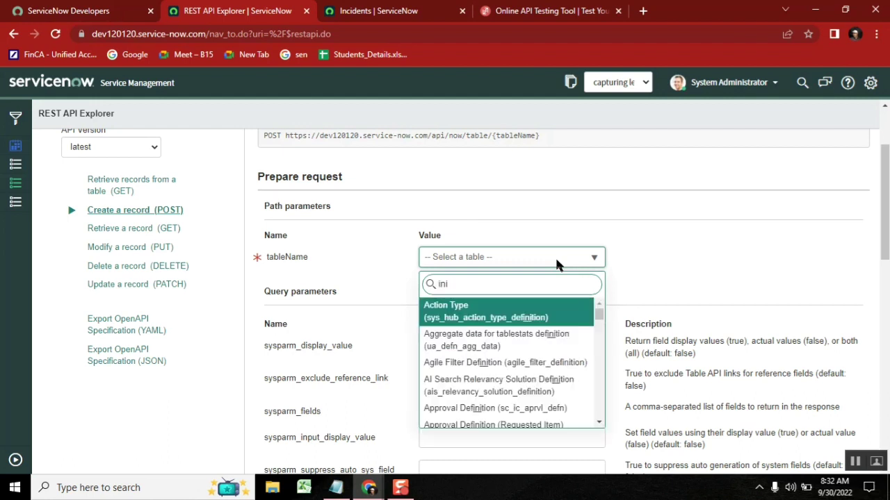
key("BackSpace")
type("cid")
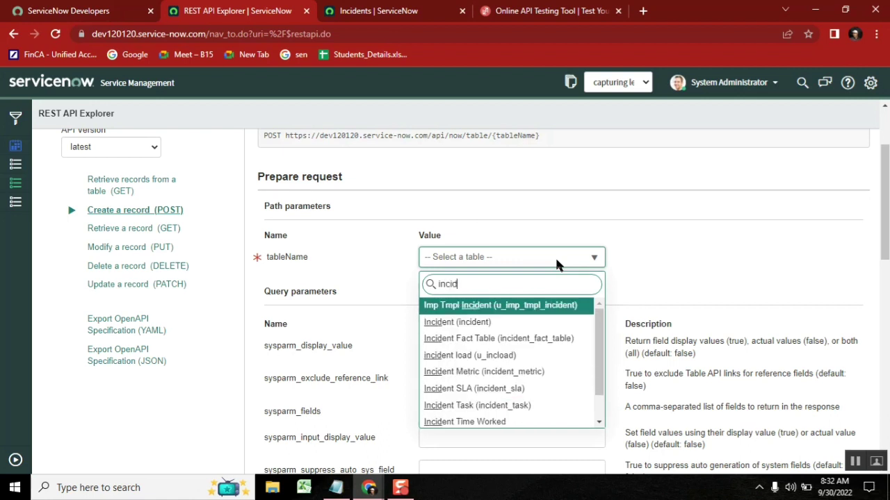
left_click(487, 322)
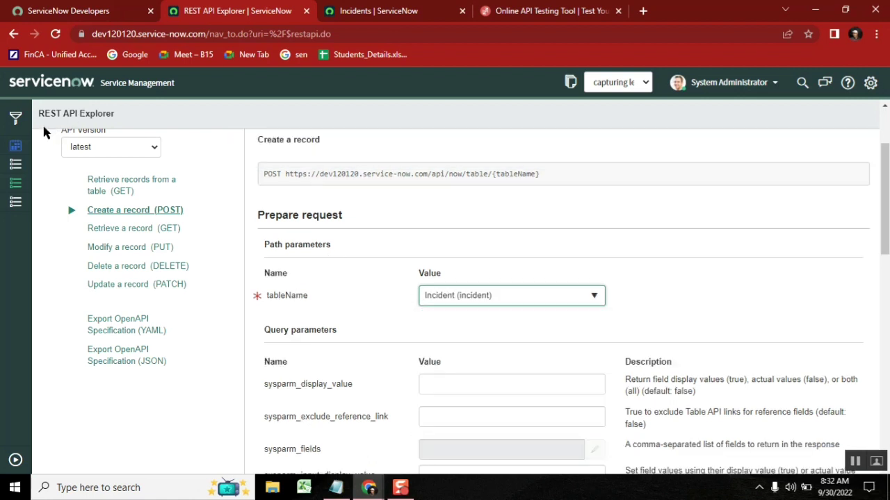
Step: Examine the POST request's query parameters, request header formats and request body section without changing them
scroll(63, 117, "down", 1)
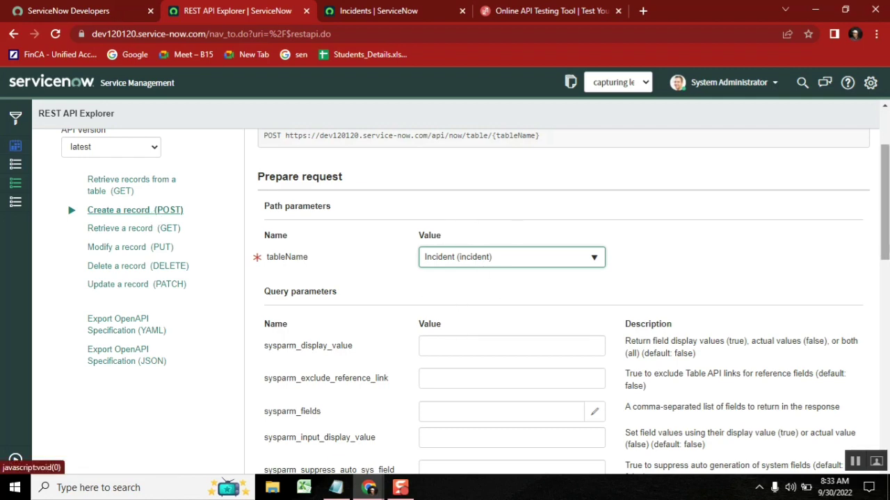
left_click_drag(885, 215, 884, 306)
scroll(409, 287, "down", 2)
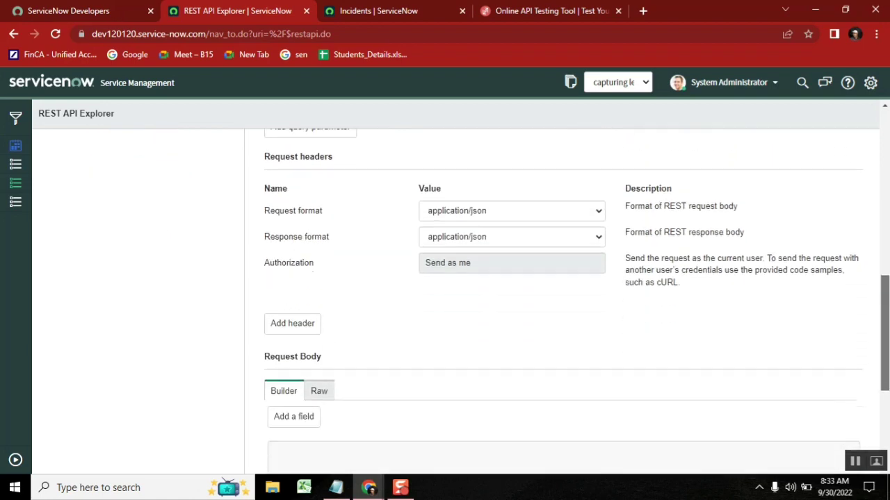
left_click(454, 215)
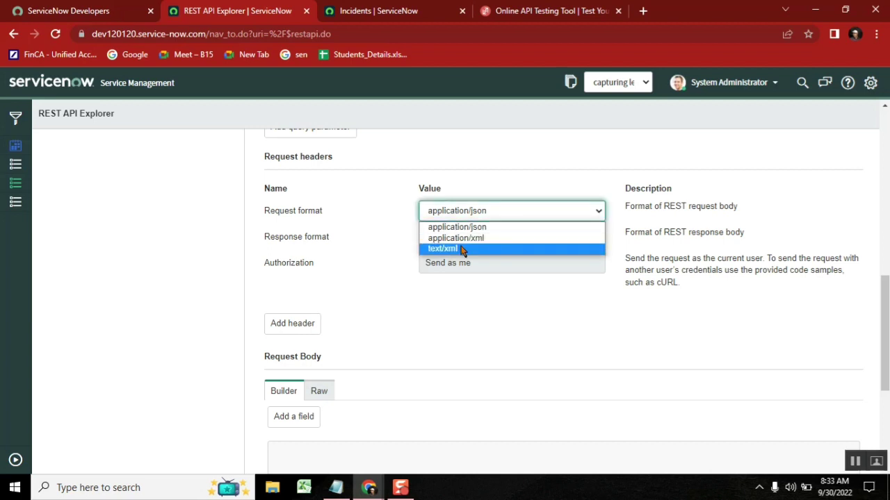
left_click(482, 174)
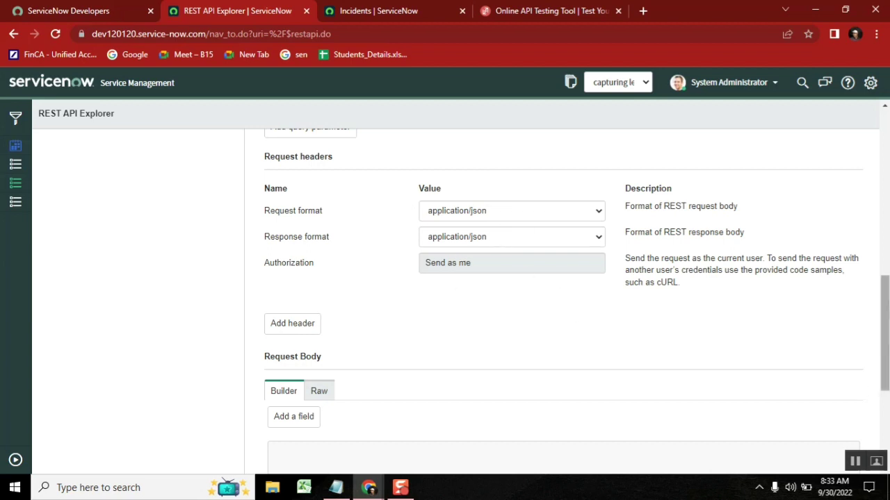
scroll(549, 312, "down", 3)
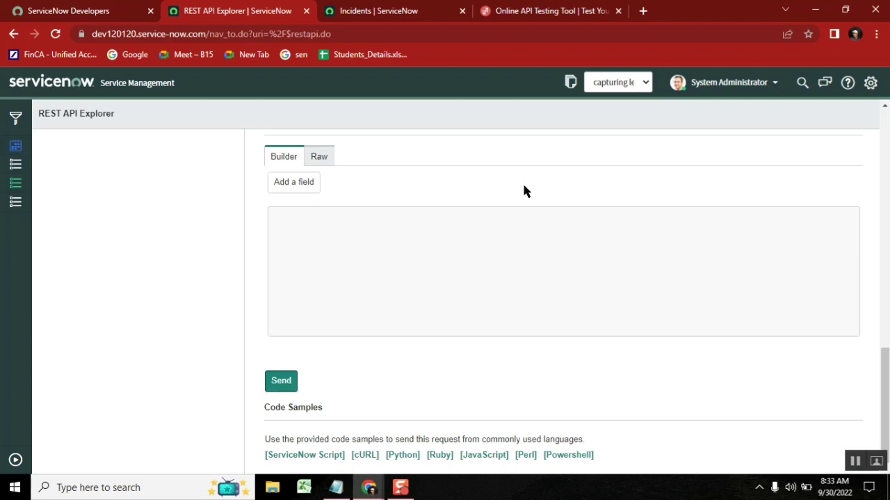
scroll(490, 375, "up", 10)
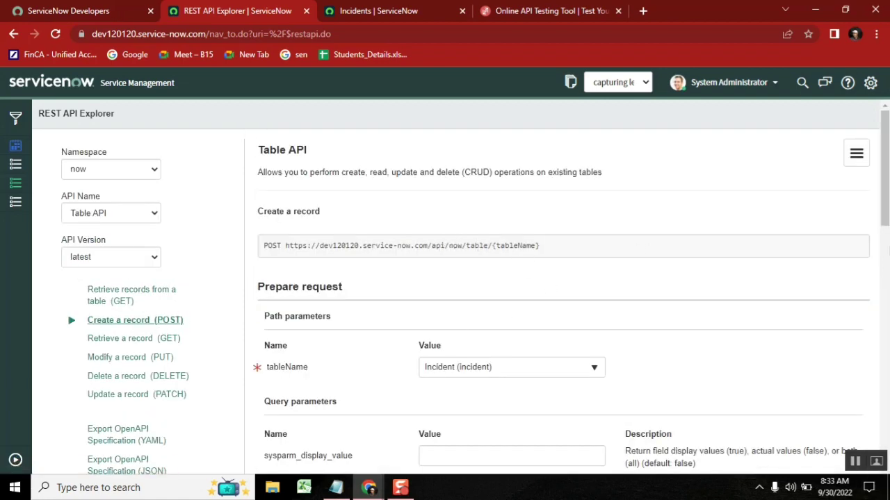
scroll(888, 190, "down", 4)
scroll(888, 202, "up", 2)
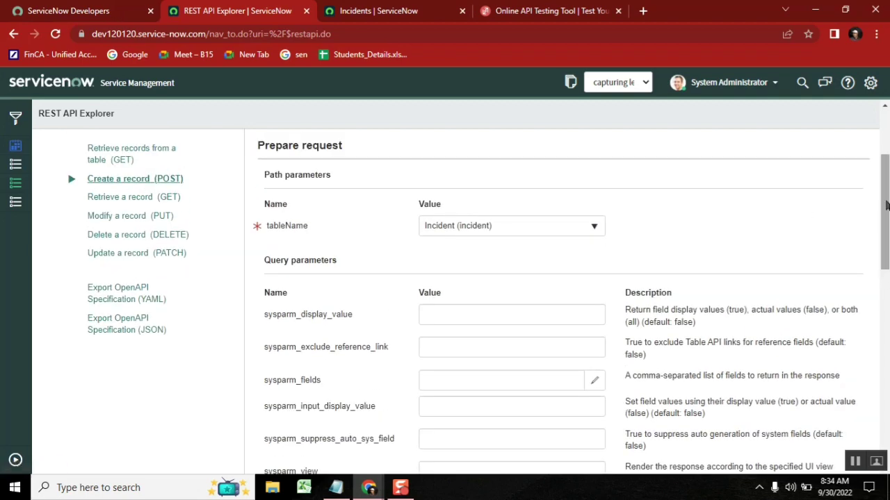
left_click_drag(886, 204, 886, 393)
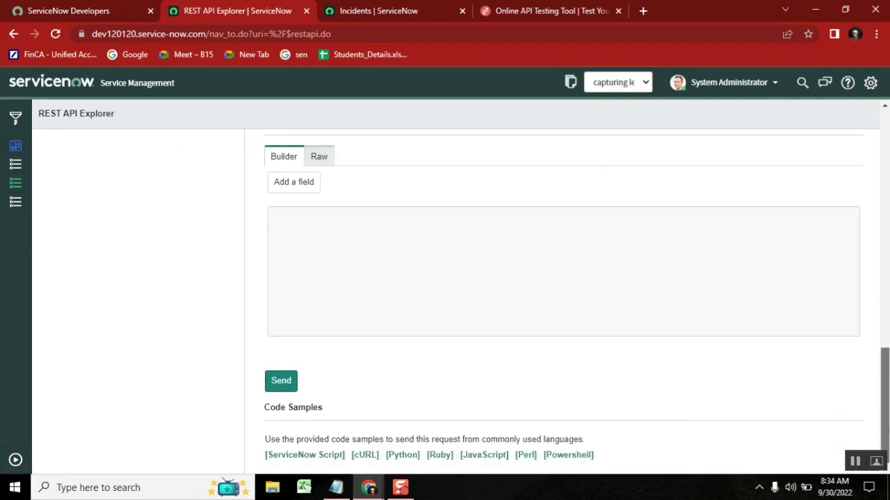
Step: Check the incident list's record count, then send the incident POST request twice with an empty body, confirming the data modification each time
left_click(390, 10)
double_click(816, 83)
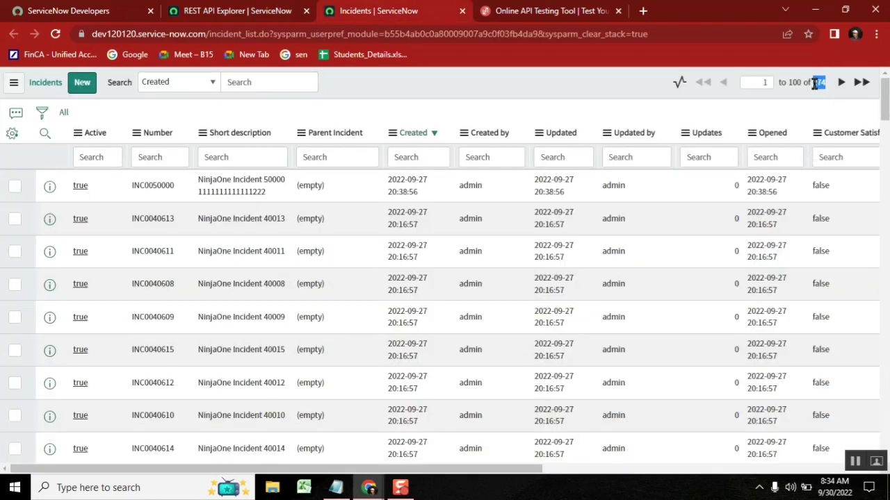
left_click(247, 11)
left_click(292, 389)
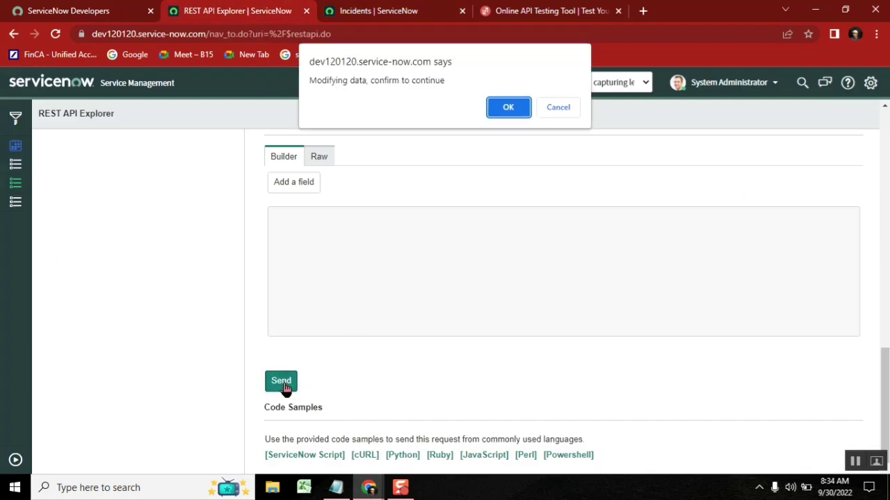
left_click(508, 108)
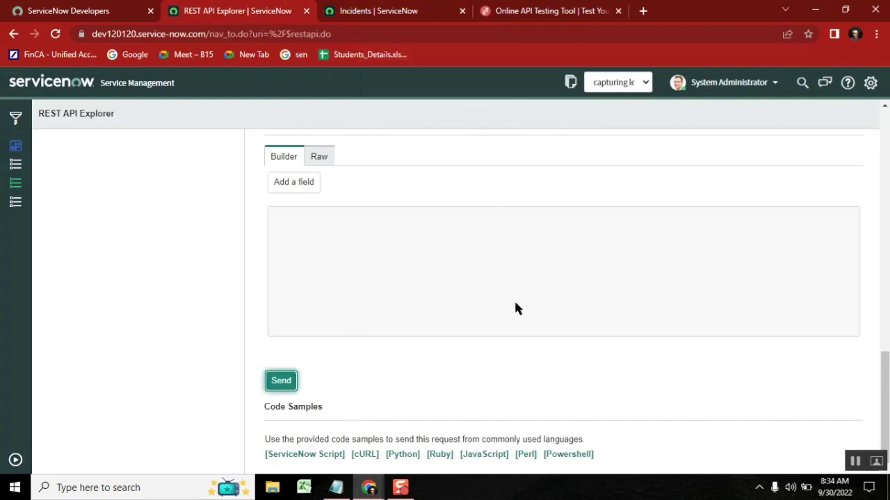
left_click(281, 383)
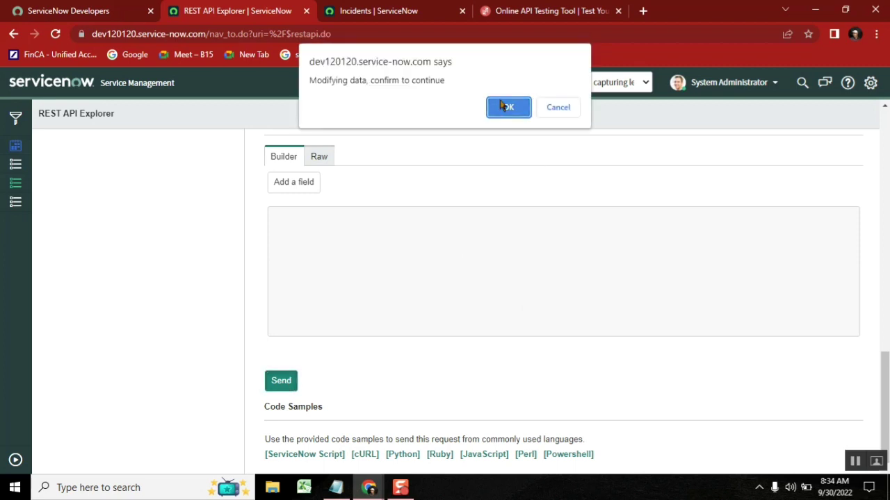
left_click(507, 107)
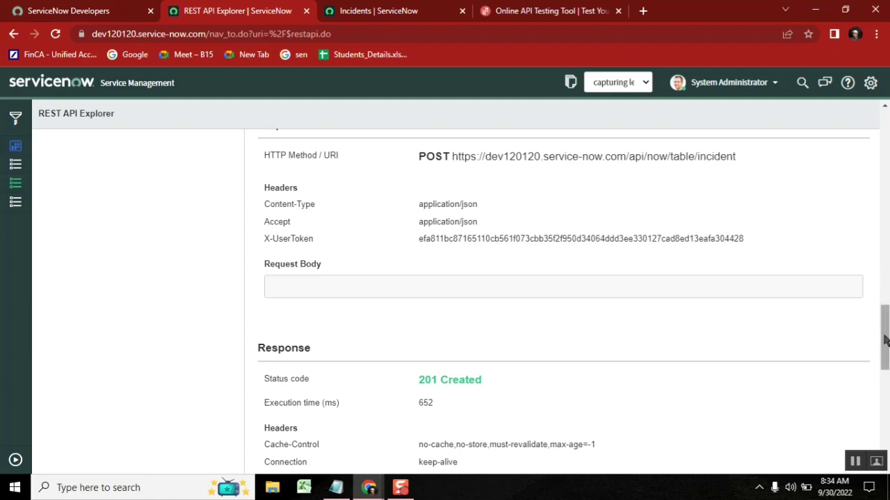
Step: Review the POST request's response details and body, then reload the unfiltered incident list to check for new records
left_click_drag(884, 340, 877, 251)
left_click_drag(884, 139, 886, 431)
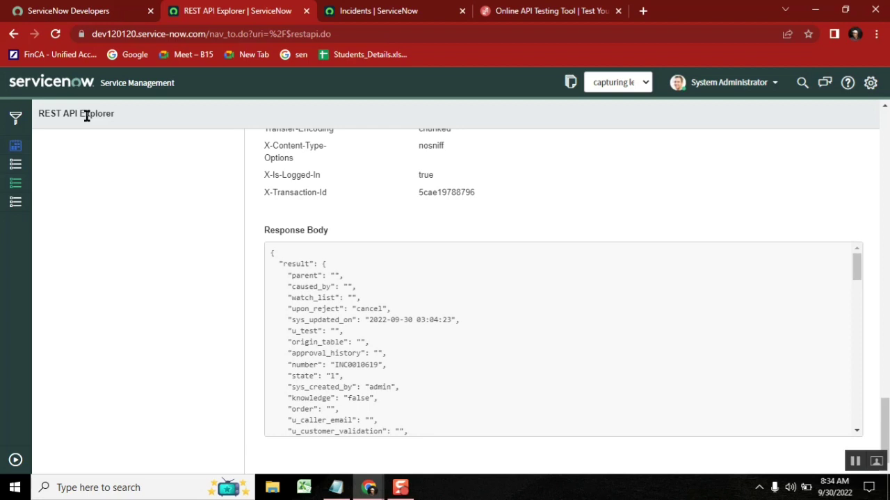
left_click(390, 16)
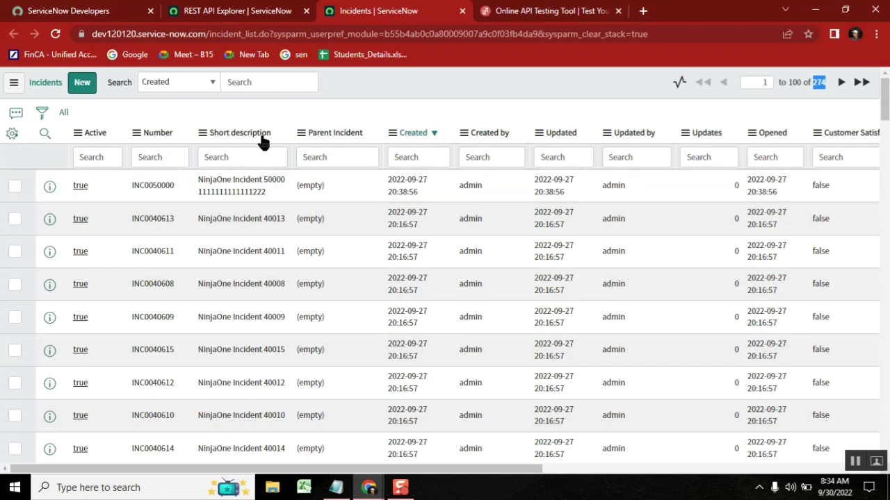
left_click(63, 115)
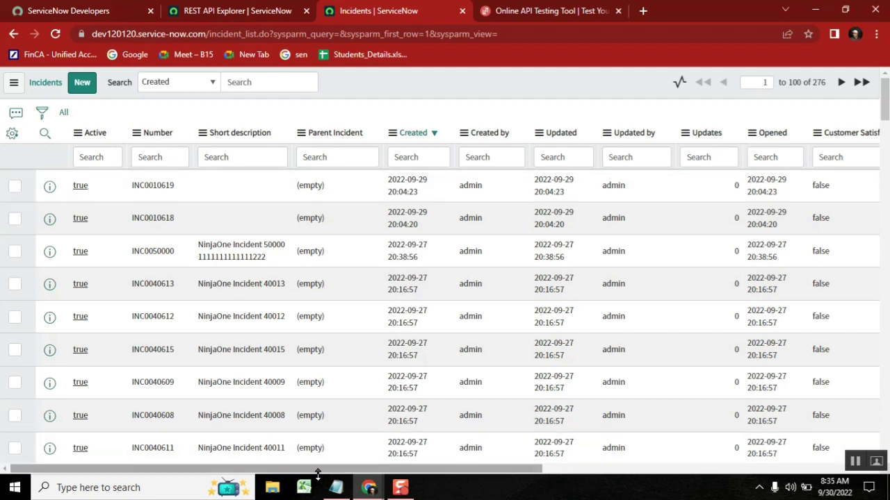
left_click_drag(315, 469, 164, 447)
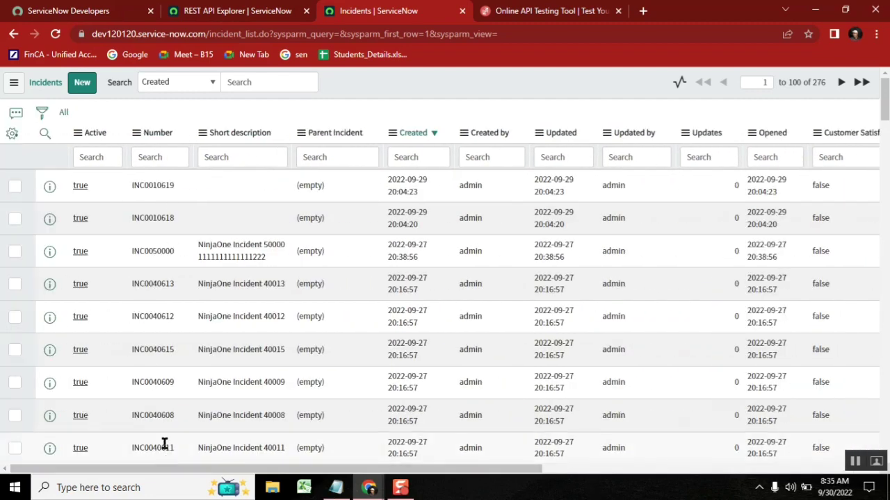
Step: Open the newest incident in a separate browser tab, inspect its form fields, and close that tab
middle_click(80, 189)
left_click(495, 8)
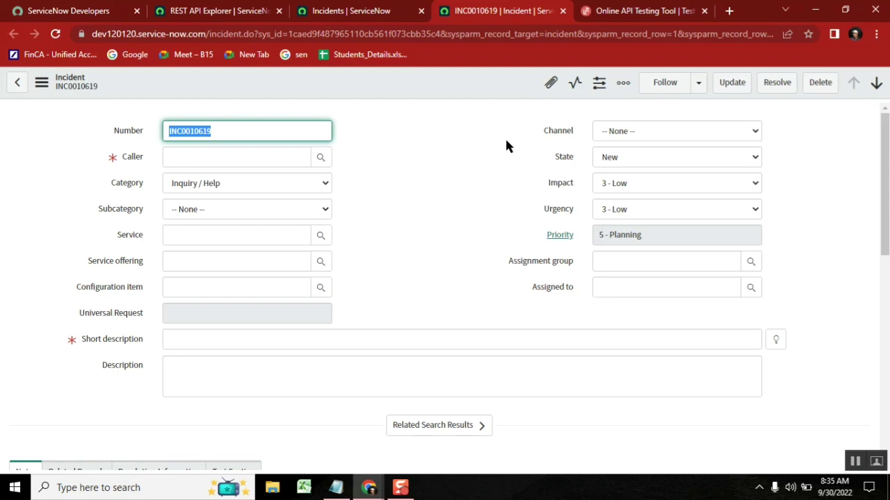
left_click(562, 10)
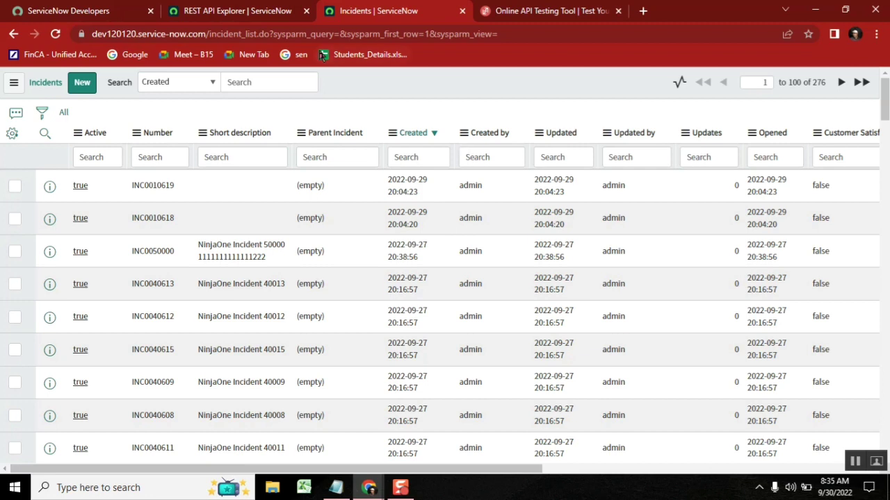
Step: Copy the endpoint URI of the sent POST request from the Request section of REST API Explorer
left_click(239, 12)
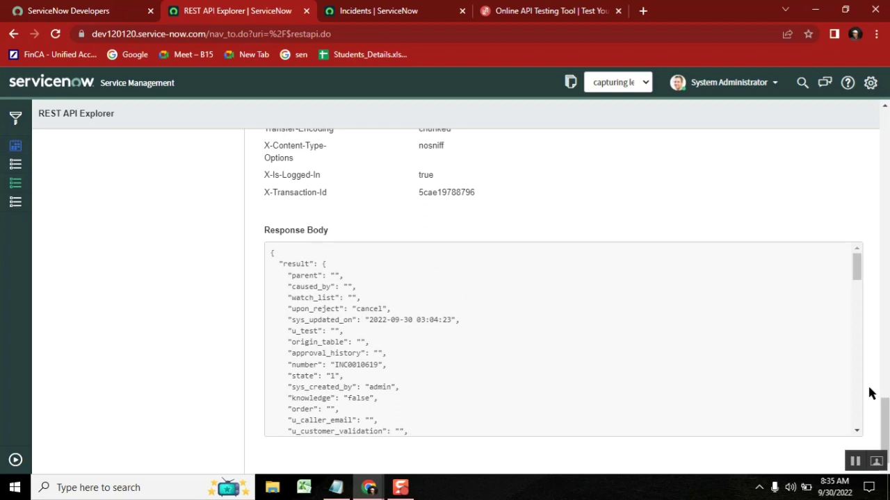
left_click_drag(884, 425, 884, 314)
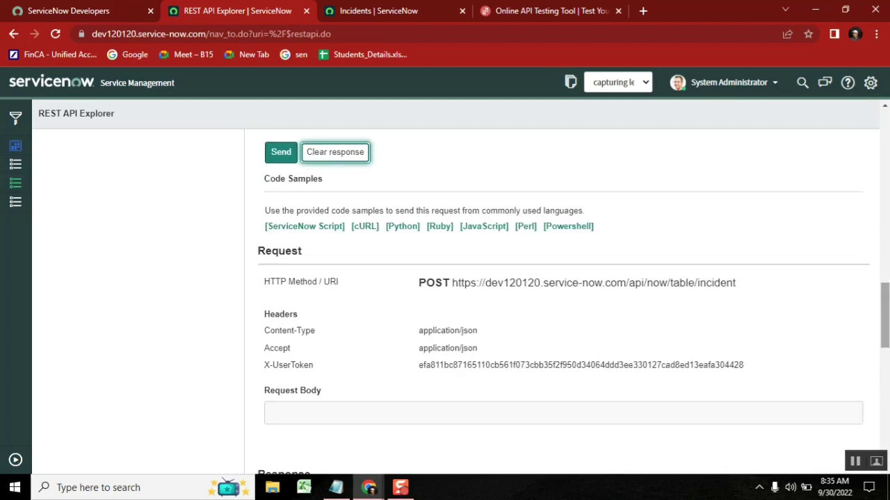
left_click(741, 284)
left_click_drag(739, 284, 453, 283)
key("ctrl+c")
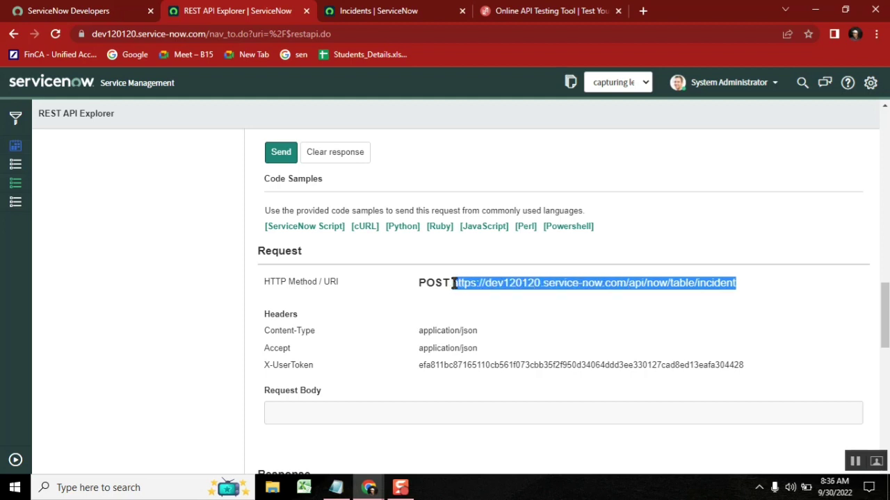
Step: In the Notepad notes, add an "EndPoint:" heading below the Req:#1 text and paste the copied URI under it
left_click(336, 488)
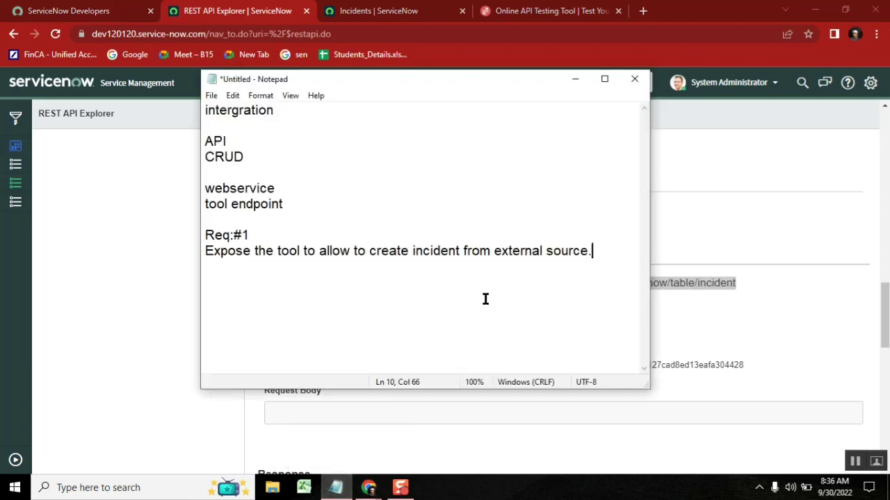
key("Return")
type("EndPoint")
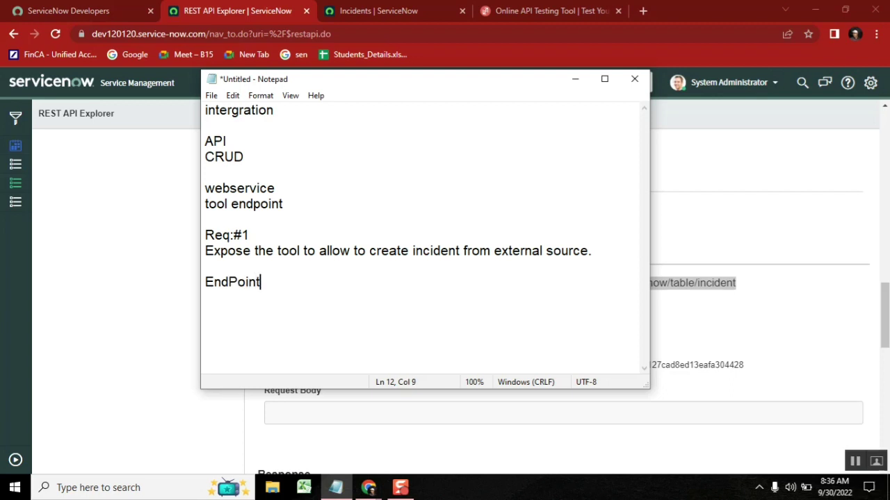
type(":")
key("Return")
key("ctrl+v")
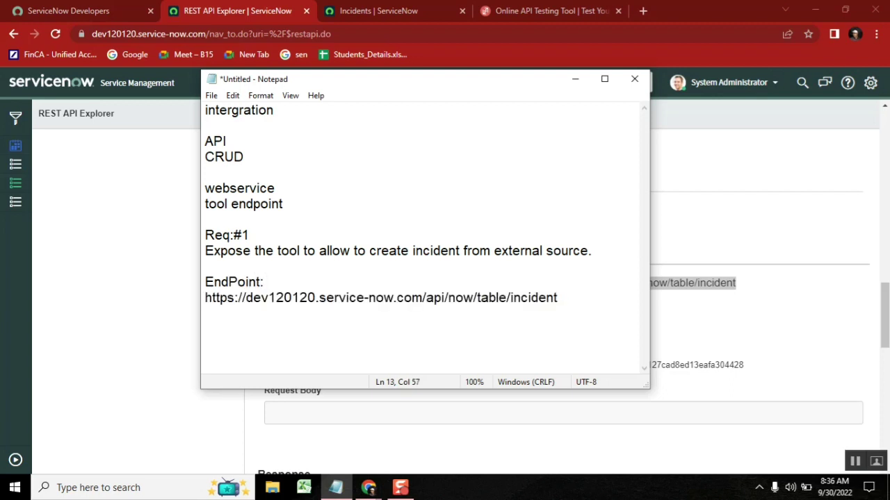
Step: Copy the request's Content-Type and Accept headers with their application/json values into the Notepad notes below the endpoint URI
left_click(777, 337)
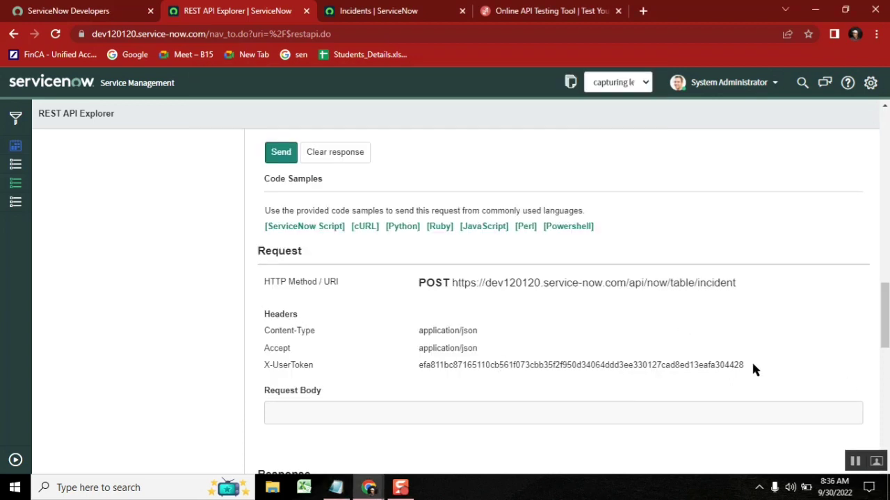
left_click_drag(483, 344, 264, 329)
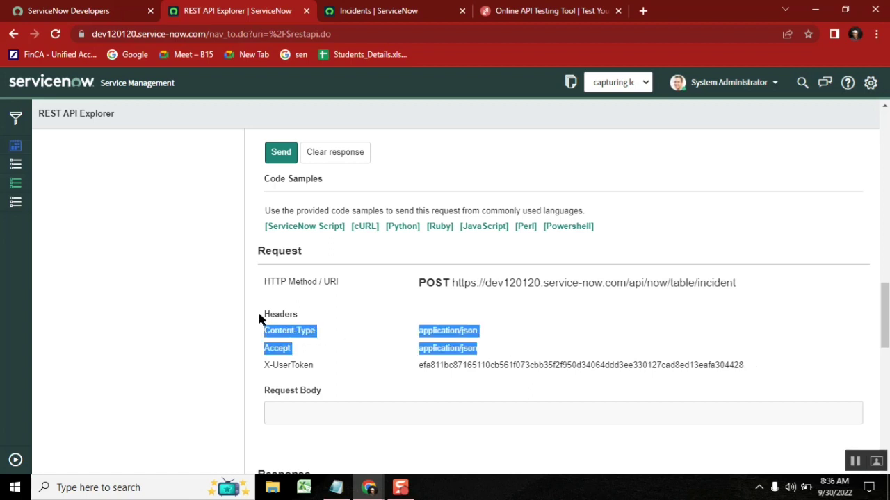
key("alt+Tab")
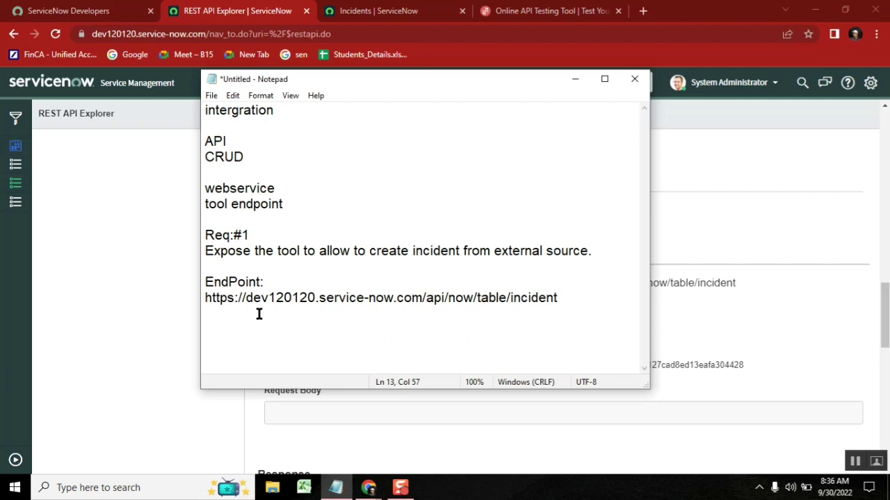
key("Return")
type("Content-Typeapplication/json Acceptapplication/json")
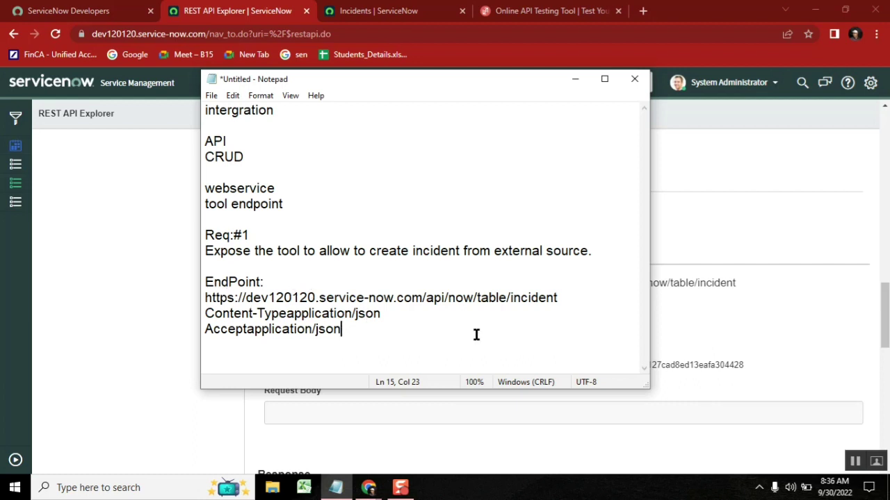
Step: Insert a space between the header name and application/json in the Accept and Content-Type lines of the notes
double_click(277, 298)
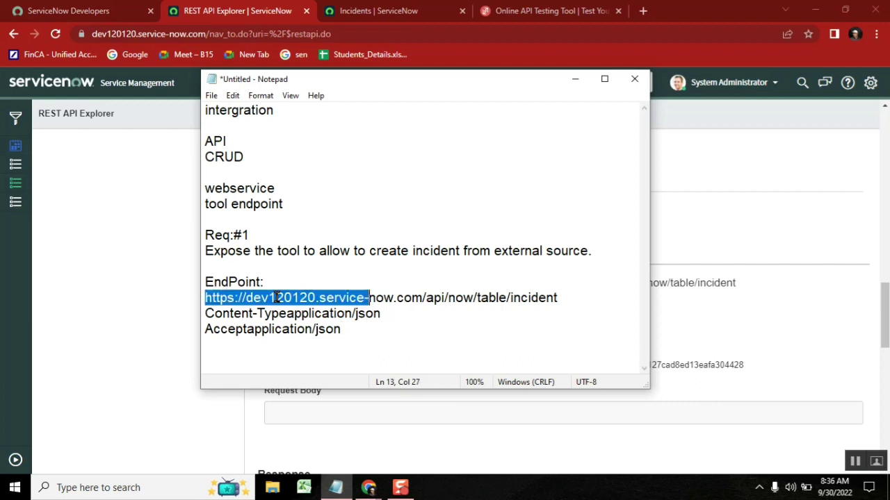
double_click(527, 301)
left_click(527, 300)
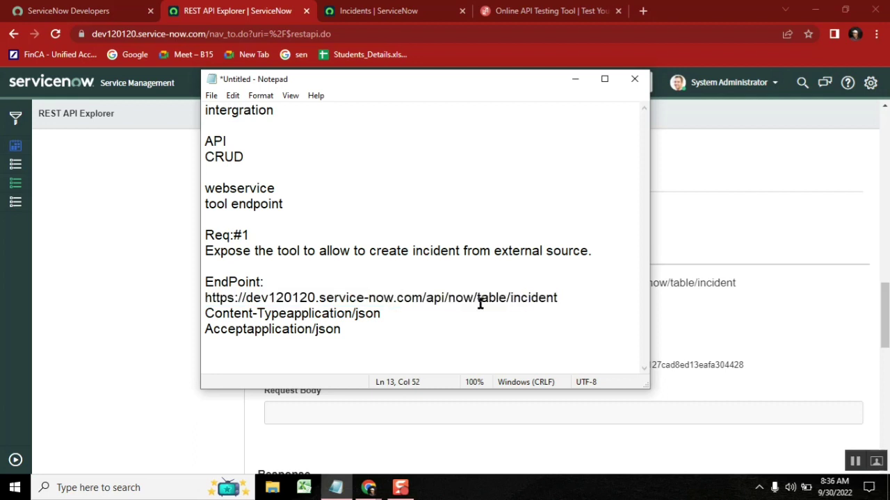
double_click(433, 301)
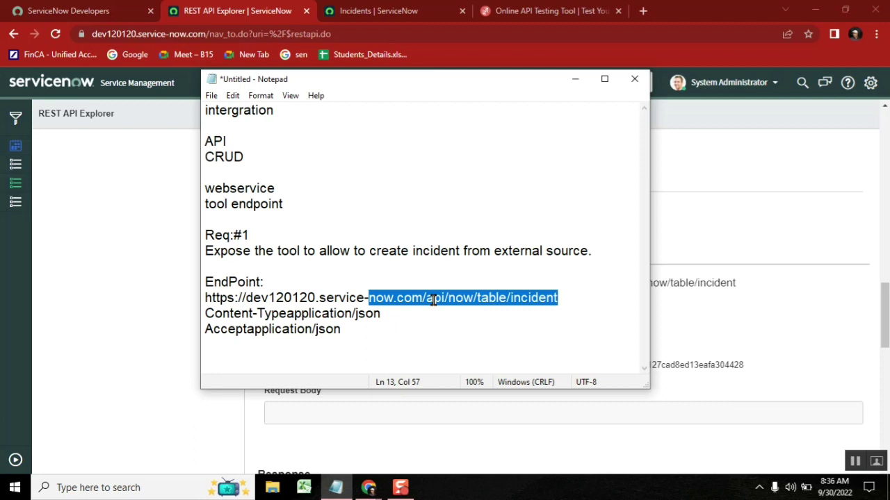
double_click(352, 312)
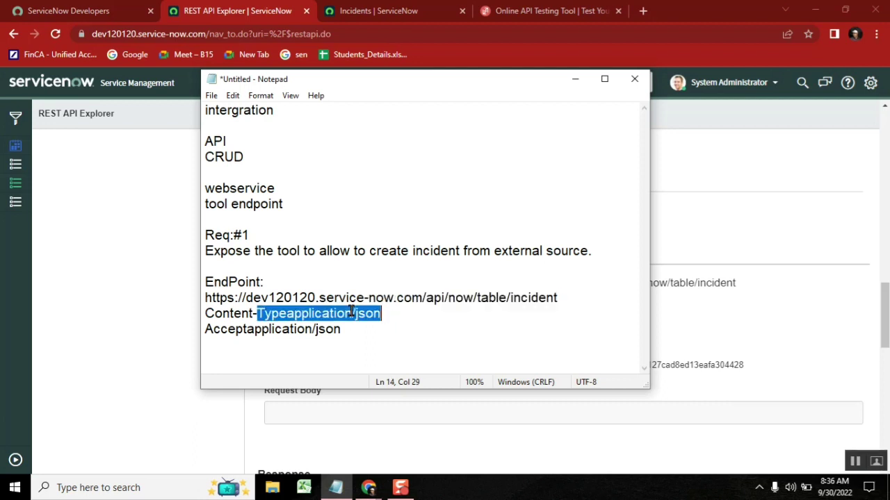
left_click(247, 331)
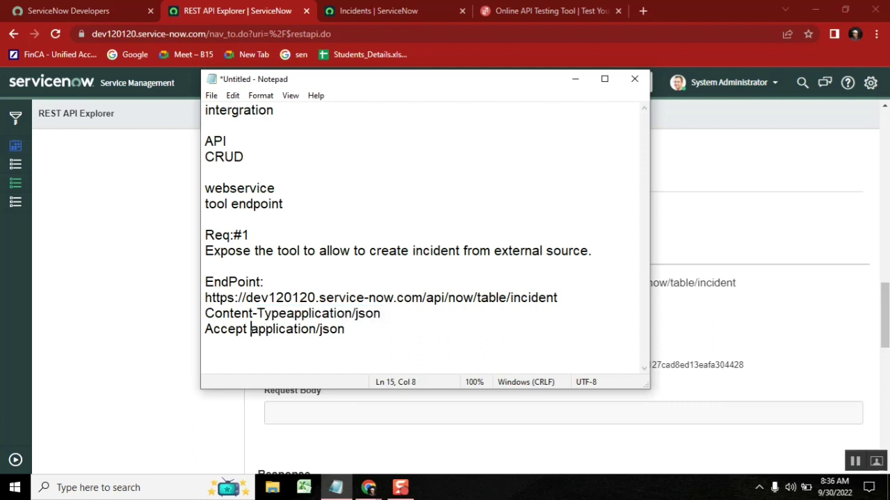
left_click(287, 313)
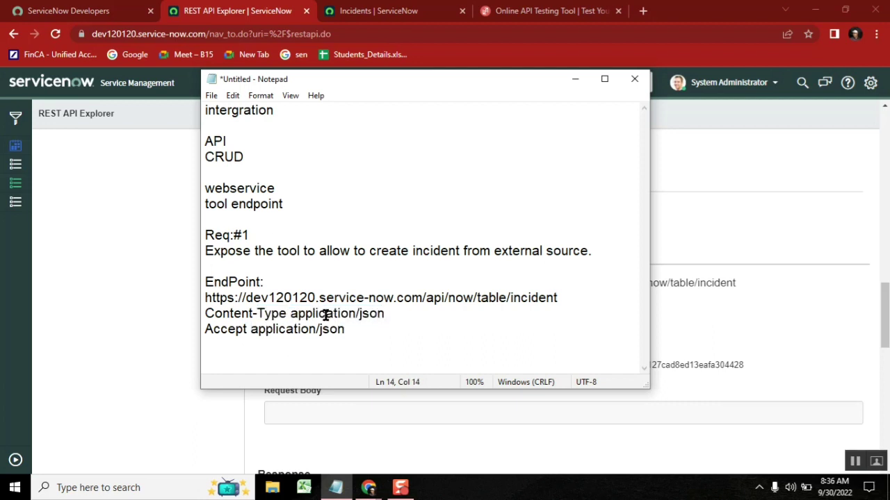
Step: Return to the browser, expand the REST API Explorer's navigator, and switch to the ReqBin online API testing tool
left_click(135, 222)
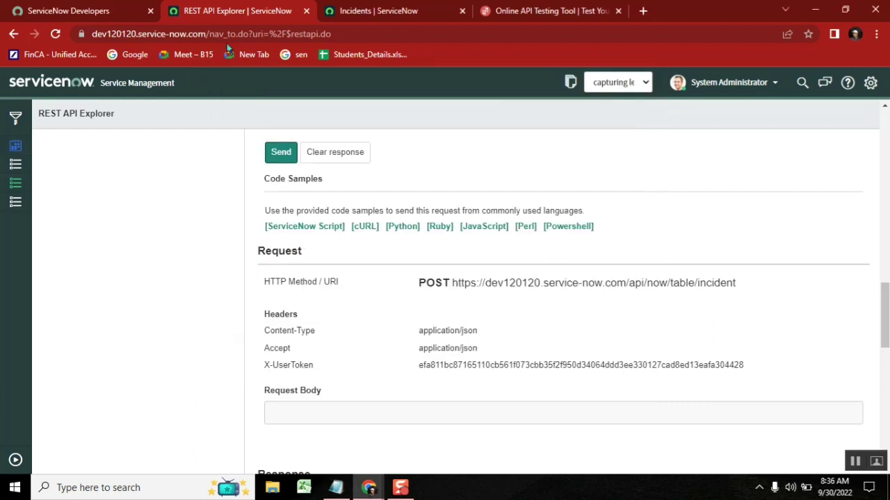
left_click(15, 460)
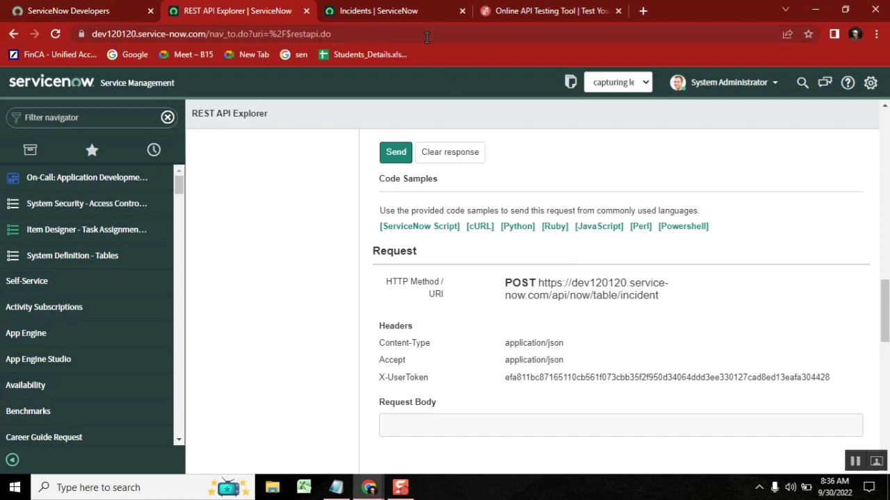
left_click(419, 16)
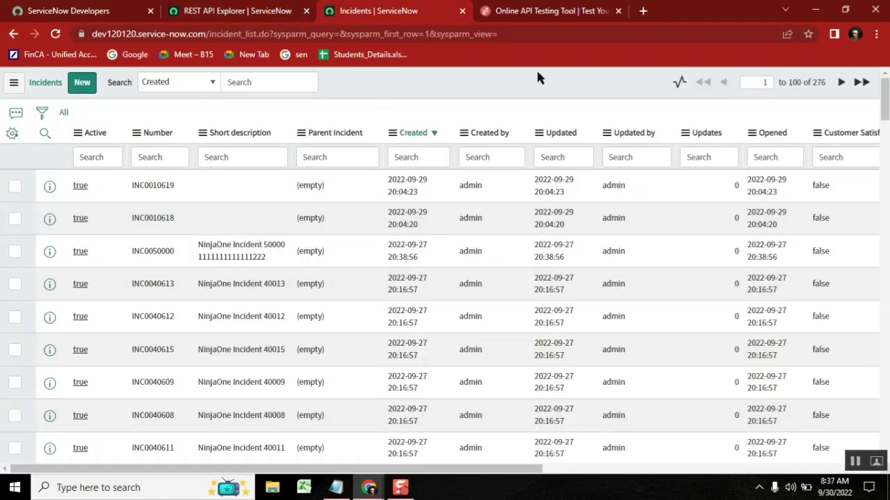
left_click(546, 12)
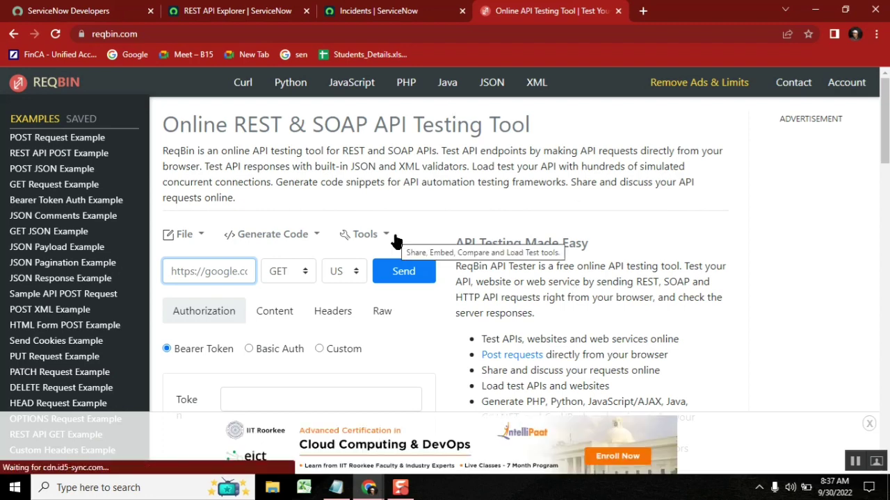
Step: Dismiss the advertisement banner on reqbin.com and look over the tool's request form and description
left_click(115, 36)
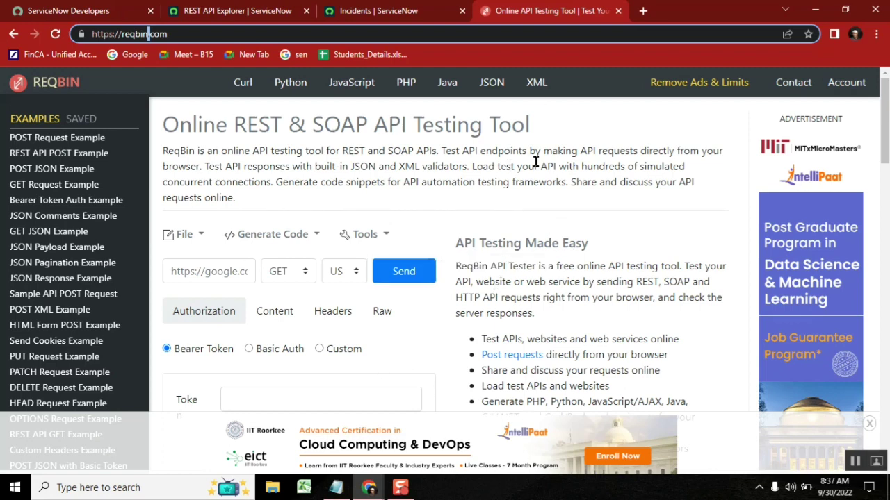
left_click(870, 430)
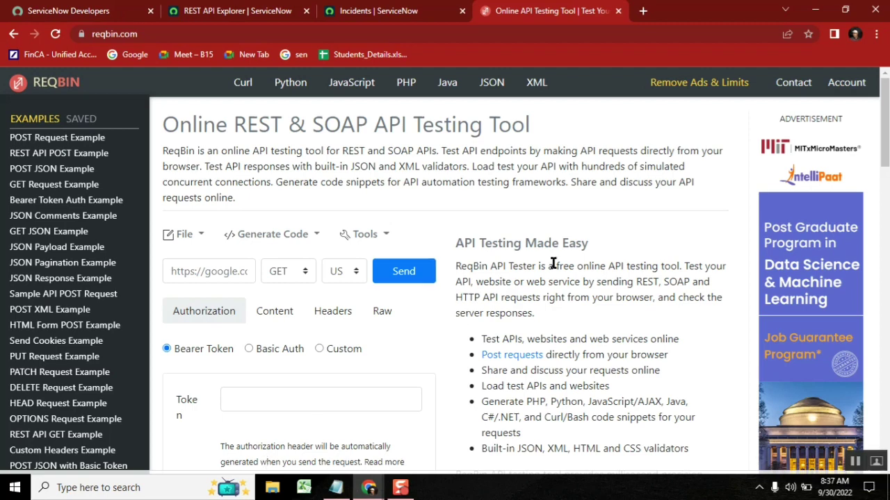
scroll(582, 198, "down", 2)
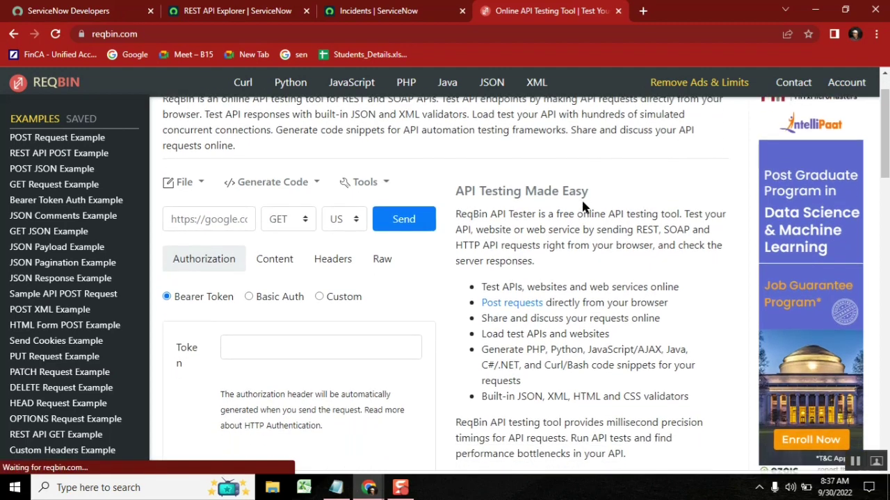
scroll(582, 198, "up", 2)
scroll(582, 207, "down", 1)
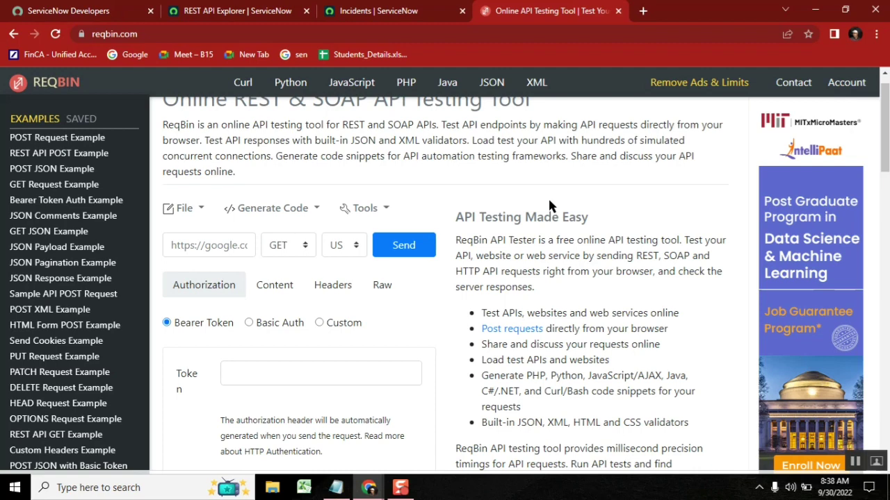
Step: Bring up the Notepad notes and review the Req:#1 requirement and the incident table endpoint
scroll(549, 205, "up", 1)
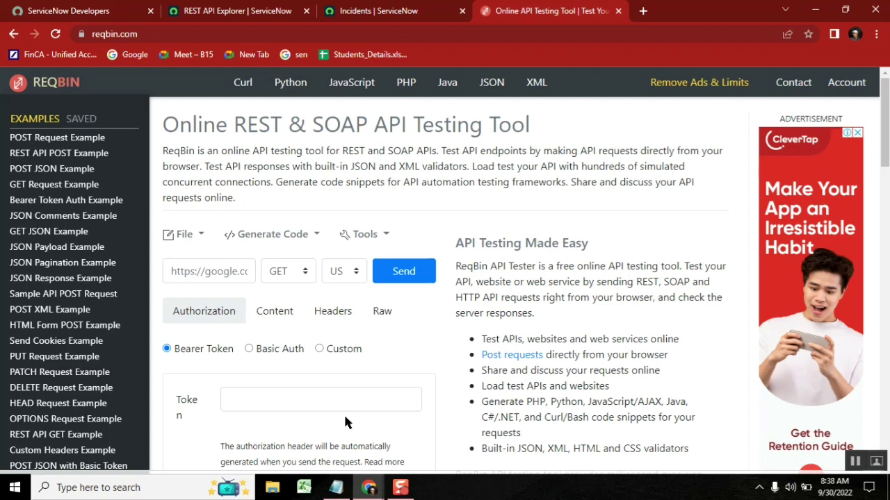
left_click(336, 488)
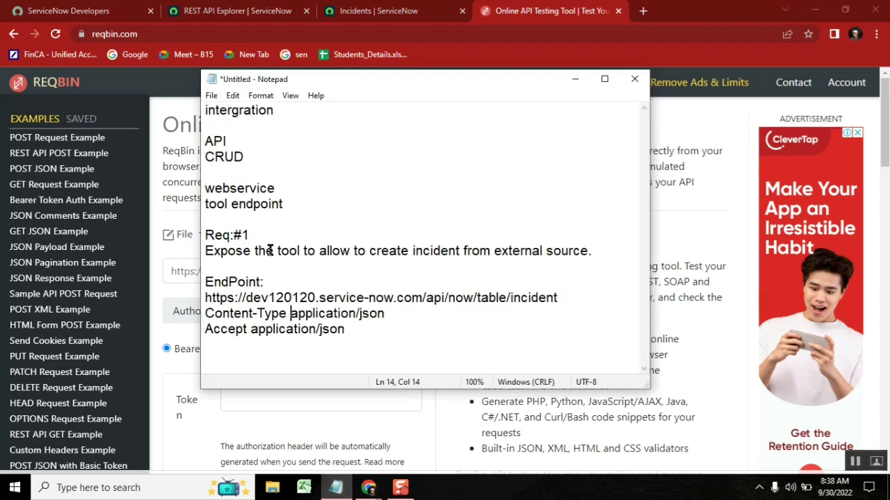
double_click(351, 250)
left_click(463, 248)
double_click(216, 236)
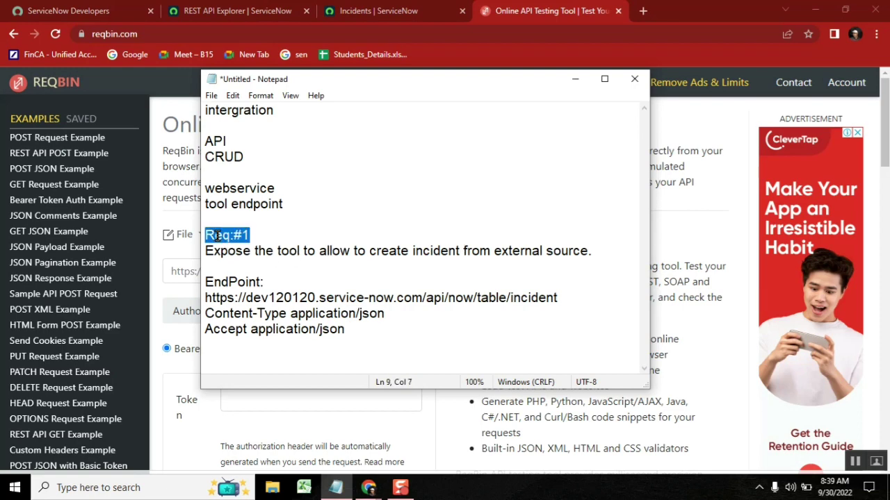
double_click(537, 299)
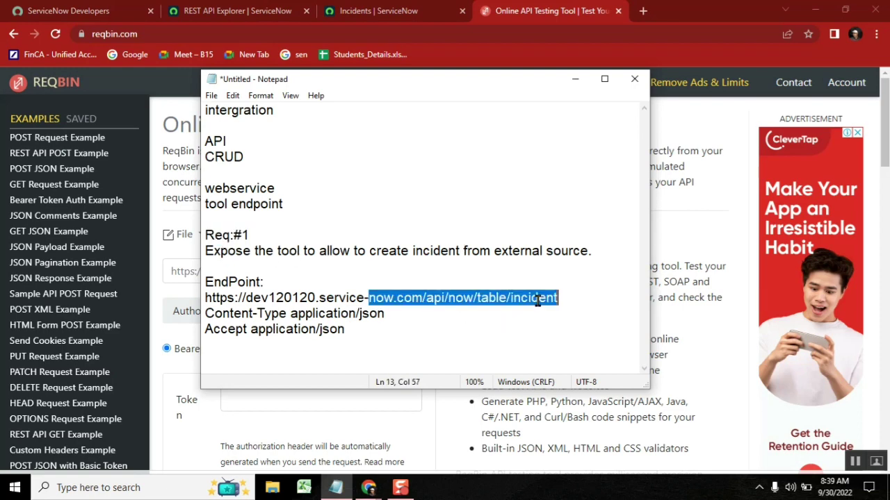
Step: Add the heading "#req:#2:" to the notes, separated by a blank line from the Accept header line
left_click(386, 340)
key("Return")
key("Return")
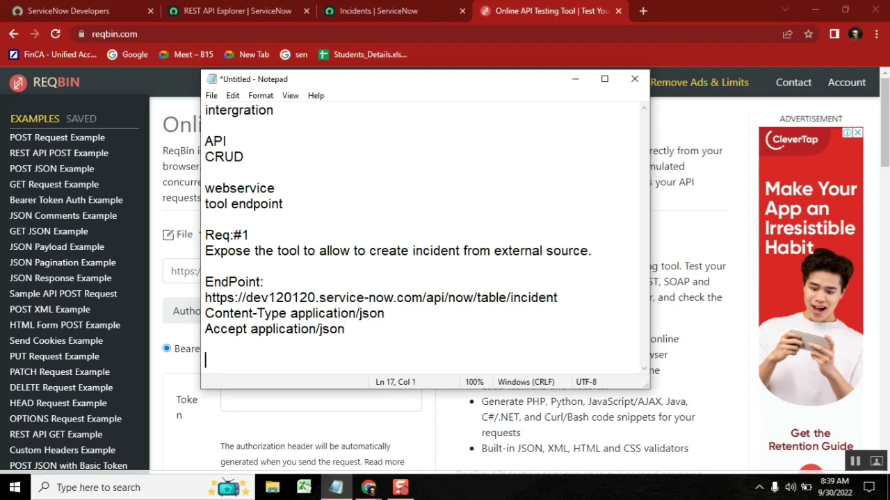
type("#req:#2:")
key("Return")
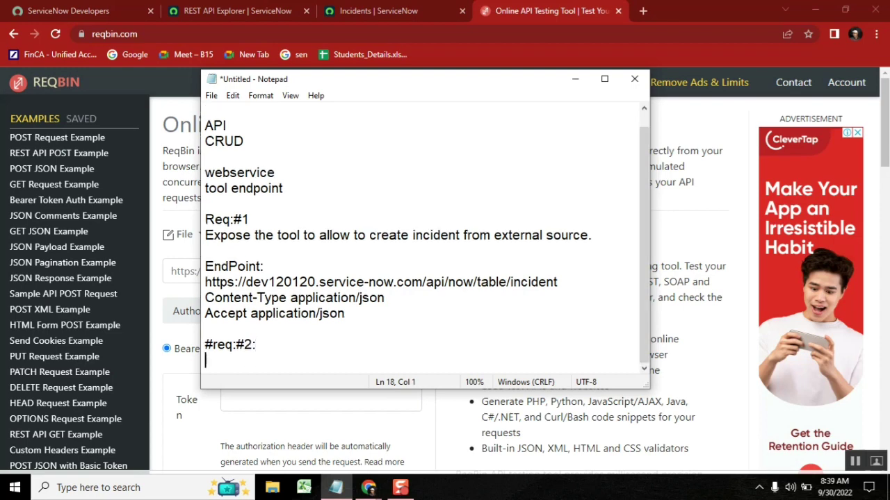
Step: Write "create a incident from other tool into servicenow" under the #req:#2: heading, followed by several blank lines
type("create a inic")
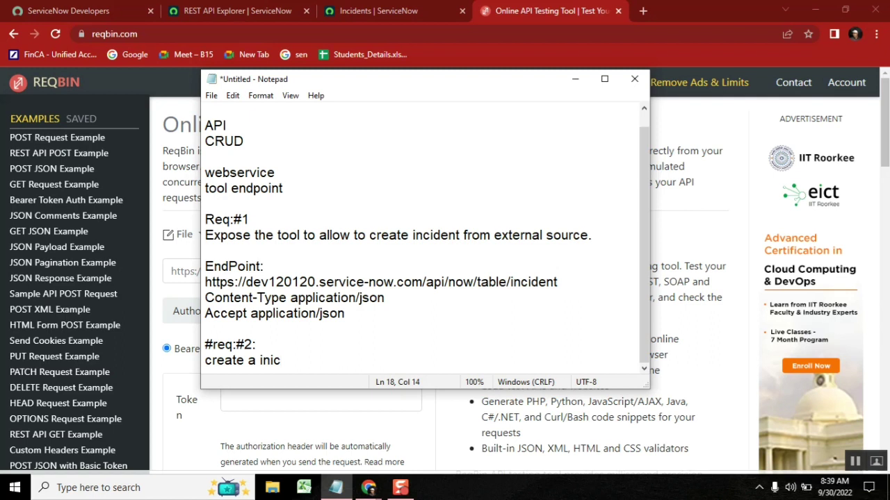
key("BackSpace")
key("BackSpace")
type("cident using ")
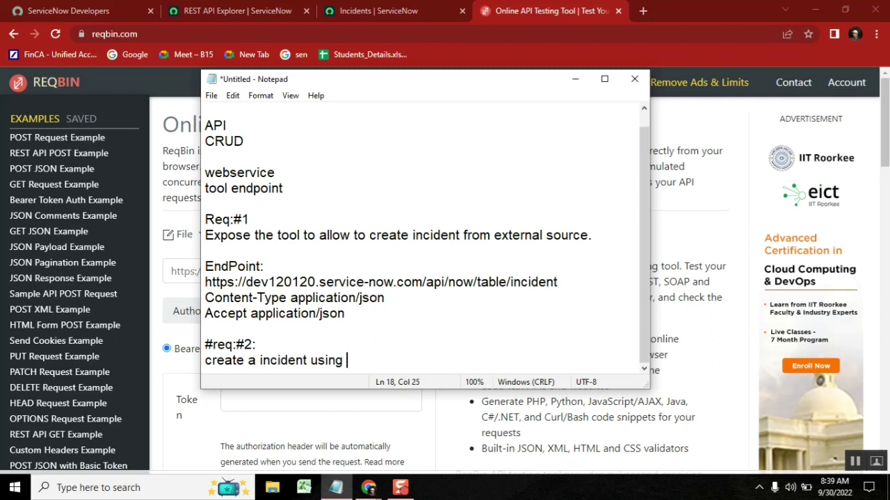
type("other")
key("BackSpace")
key("BackSpace")
key("BackSpace")
key("BackSpace")
key("BackSpace")
key("BackSpace")
key("BackSpace")
key("BackSpace")
key("BackSpace")
key("BackSpace")
key("BackSpace")
type("from other tool")
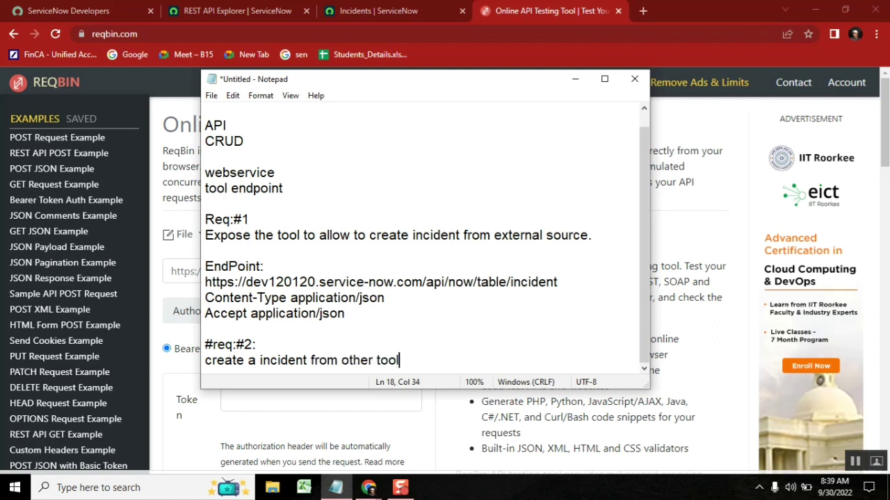
type(" into serviceno")
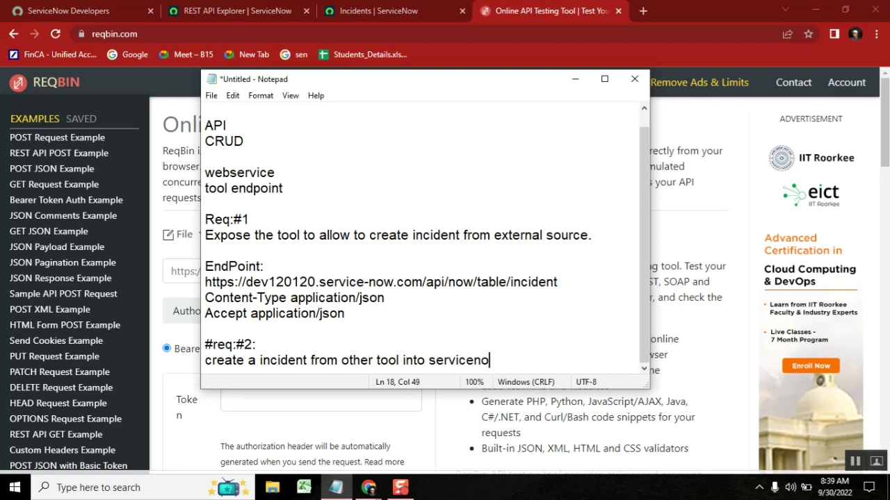
type("w")
key("Return")
key("Return")
key("Return")
key("Return")
key("Return")
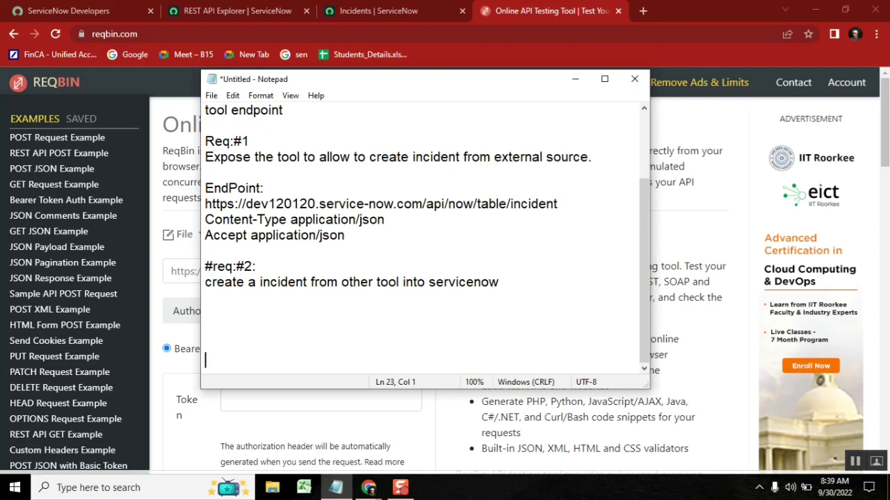
Step: Move the Notepad window aside, look at the ServiceNow Incidents list, and return to ReqBin
left_click_drag(466, 81, 646, 85)
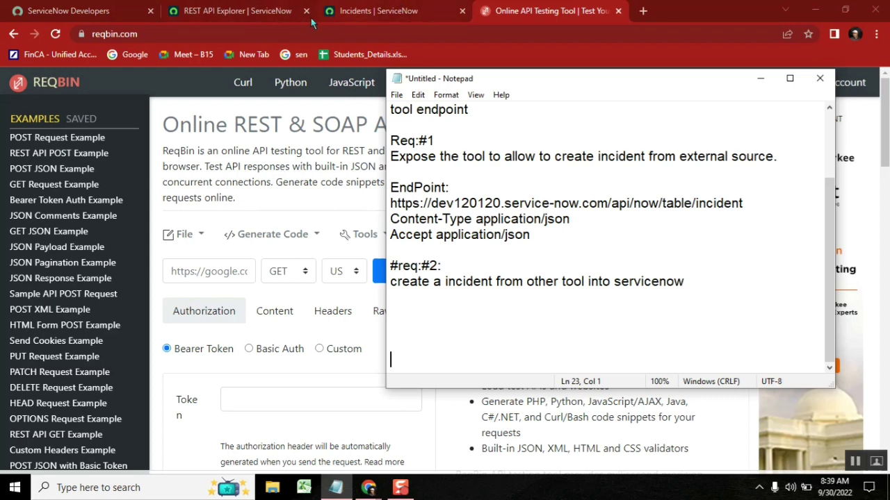
left_click(376, 14)
left_click(376, 14)
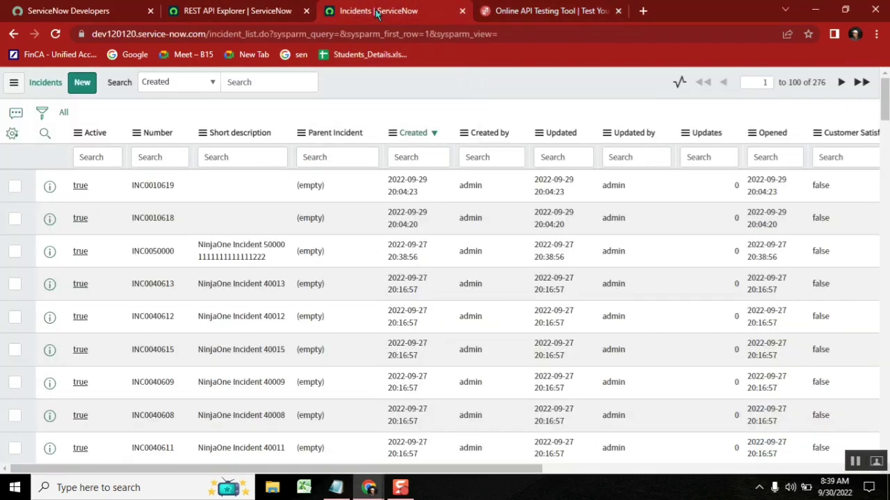
left_click(577, 18)
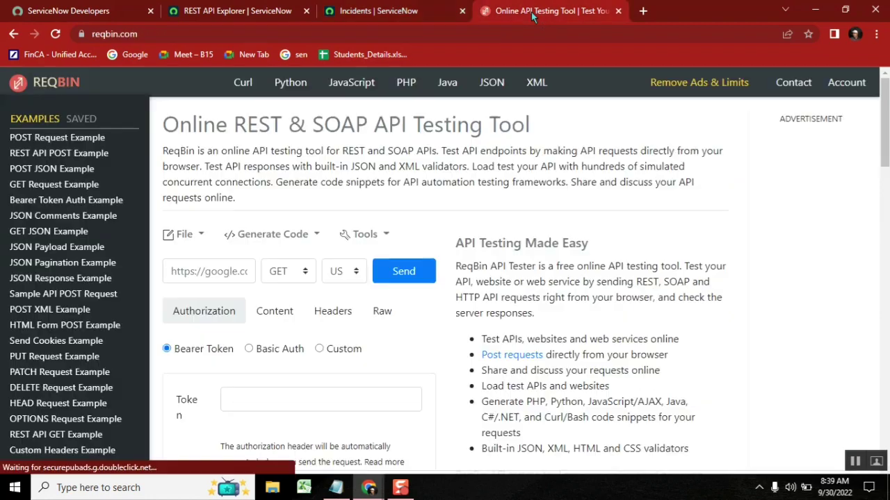
left_click(336, 488)
left_click_drag(751, 203, 391, 203)
key("ctrl+c")
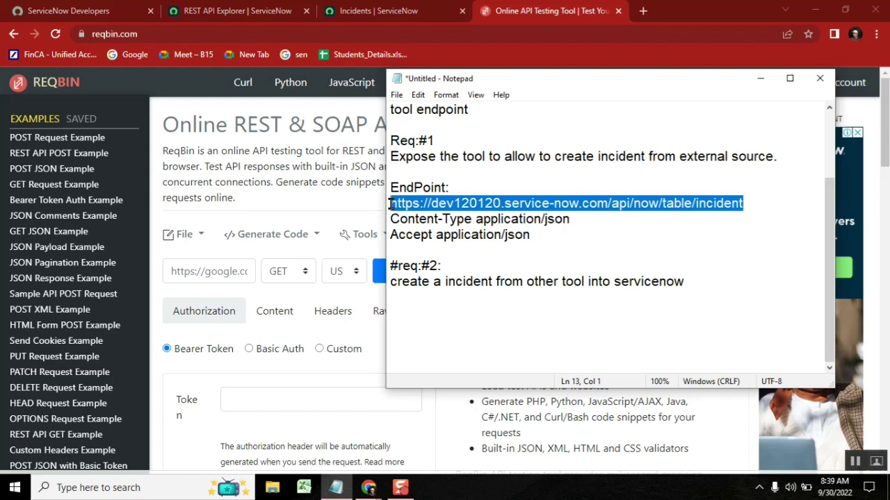
left_click(199, 271)
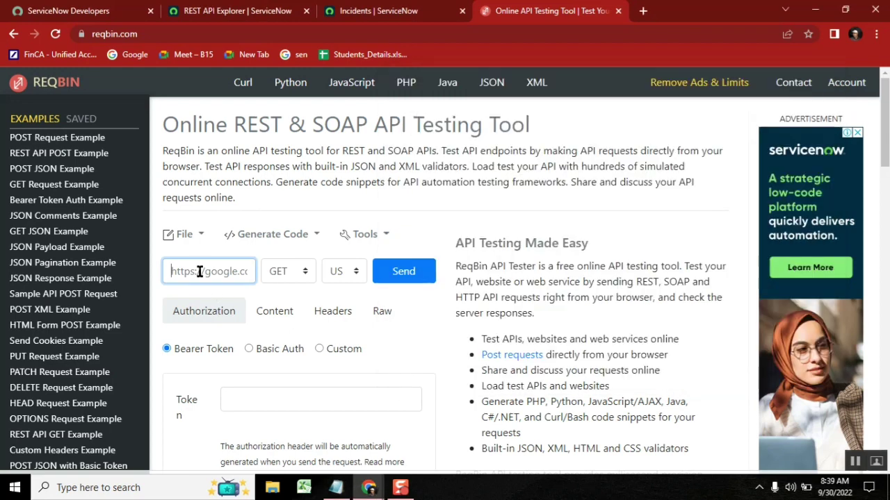
key("ctrl+v")
left_click(301, 275)
left_click(281, 306)
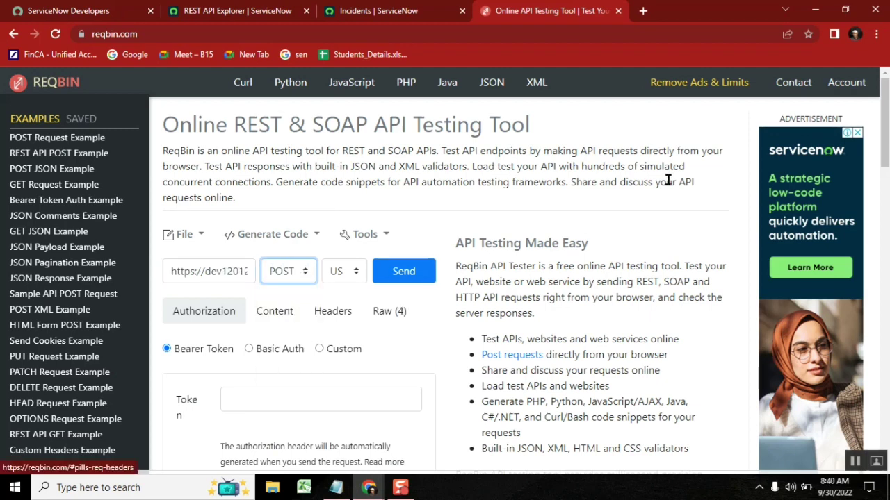
Step: Close the side advertisement and set the request's authorization type to Basic Auth
left_click(858, 132)
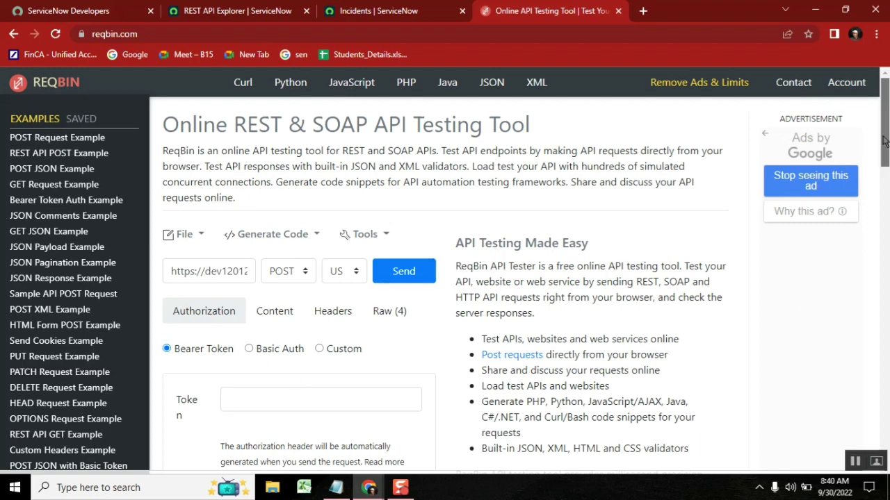
scroll(372, 265, "down", 2)
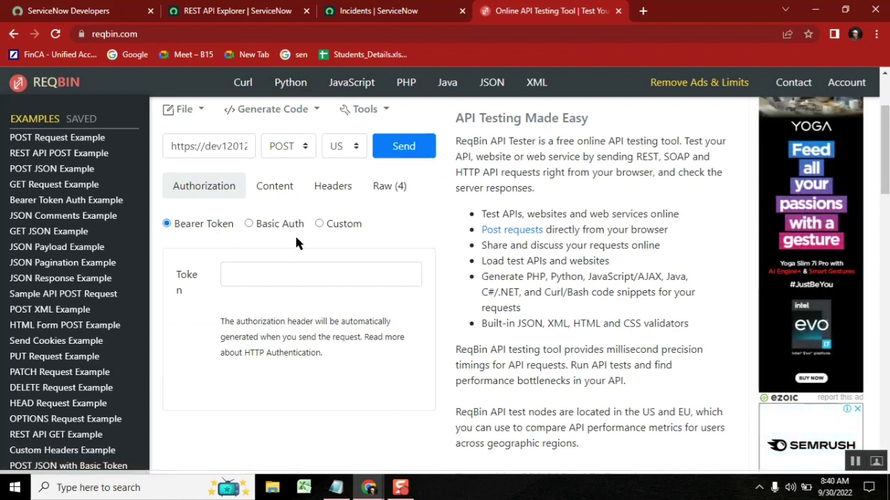
left_click(248, 224)
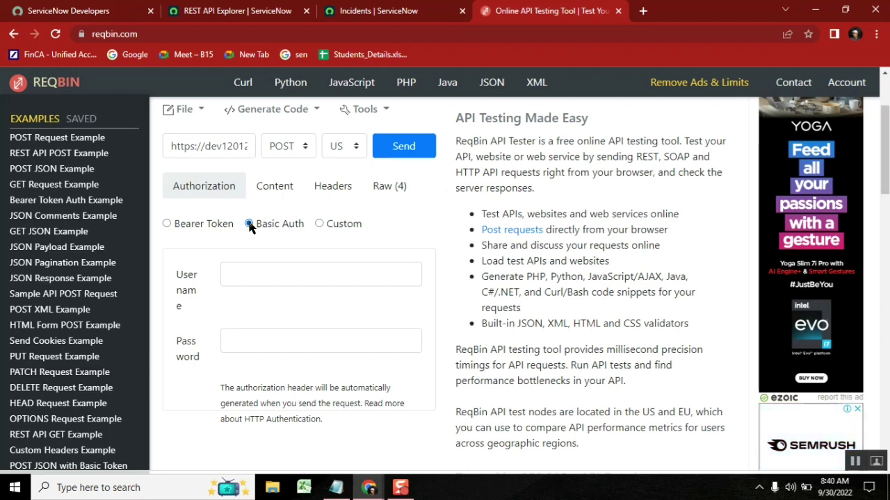
Step: Check the open ServiceNow Developers, REST API Explorer and Incidents pages, and return to ReqBin's username field
left_click(77, 10)
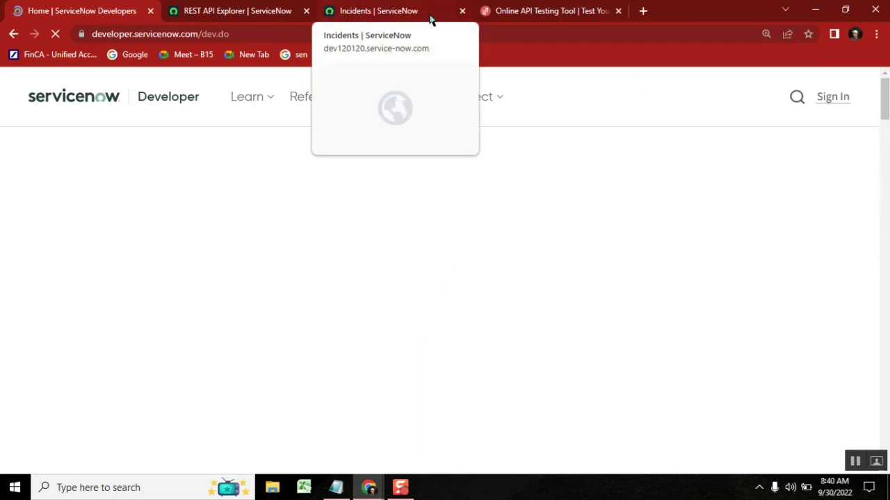
left_click(560, 10)
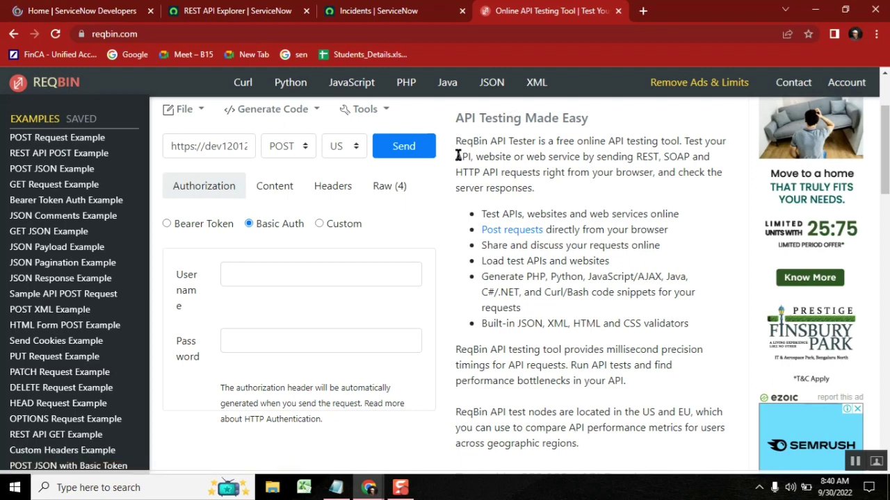
left_click(265, 278)
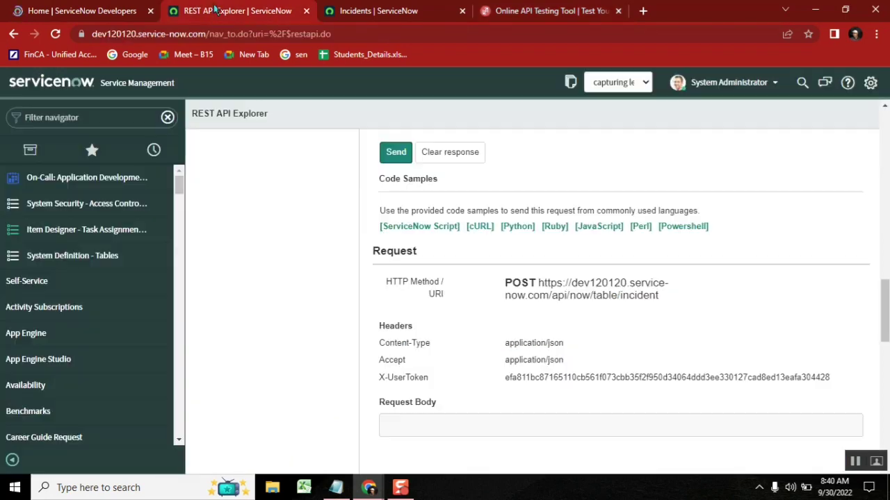
left_click(215, 10)
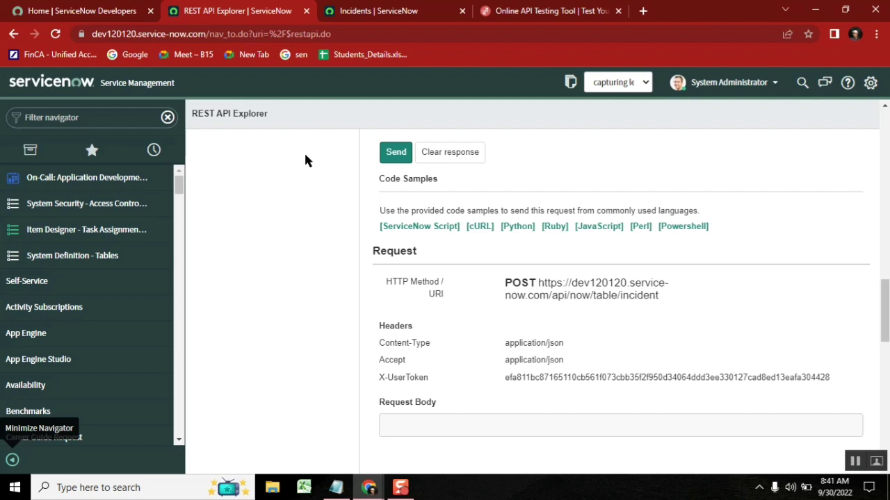
left_click(362, 9)
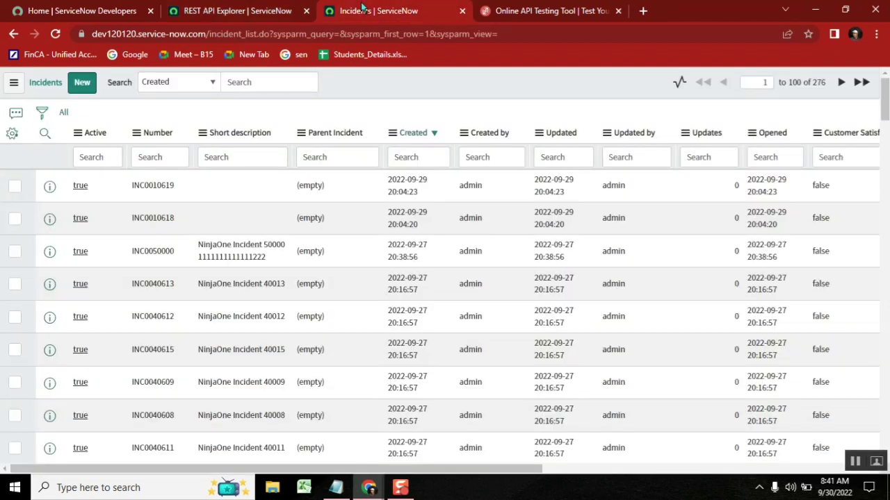
left_click(549, 11)
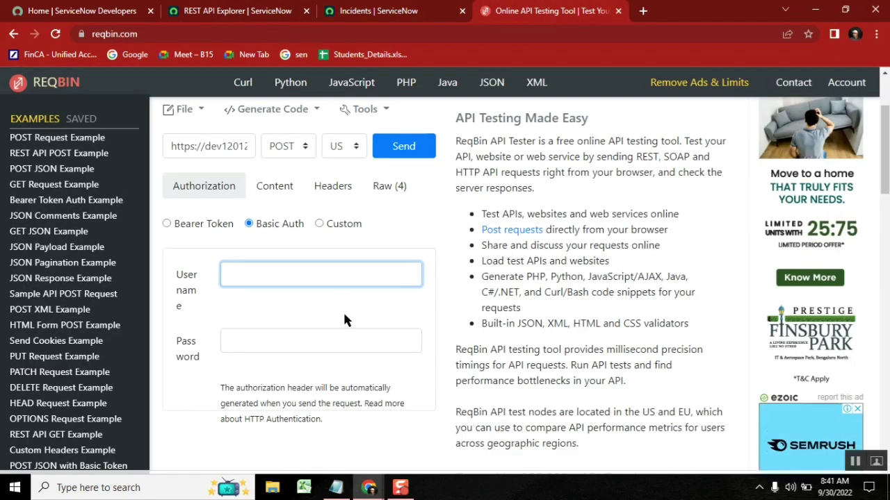
Step: Open Manage instance password for dev120120 on the ServiceNow Developers site and copy the instance's admin password
left_click(82, 12)
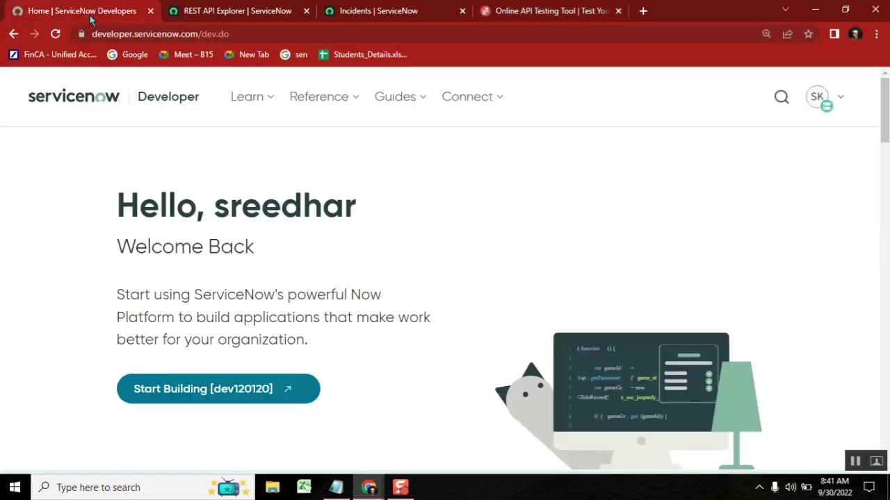
left_click(821, 98)
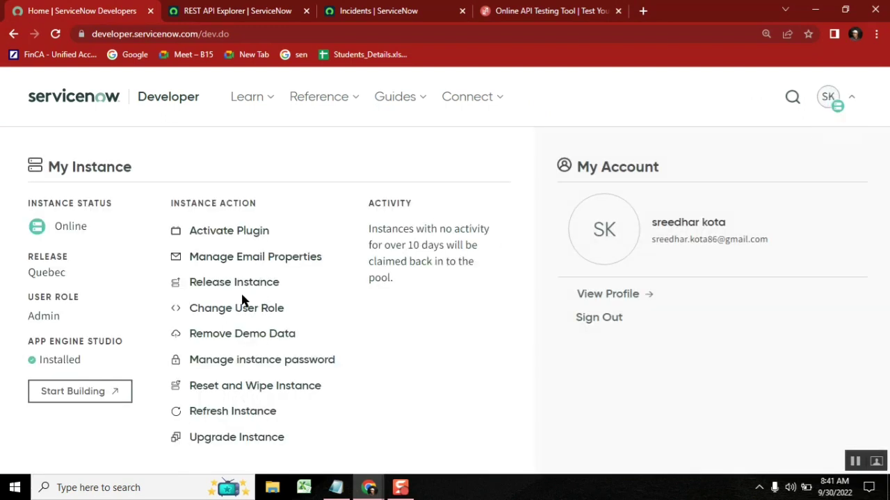
left_click(275, 361)
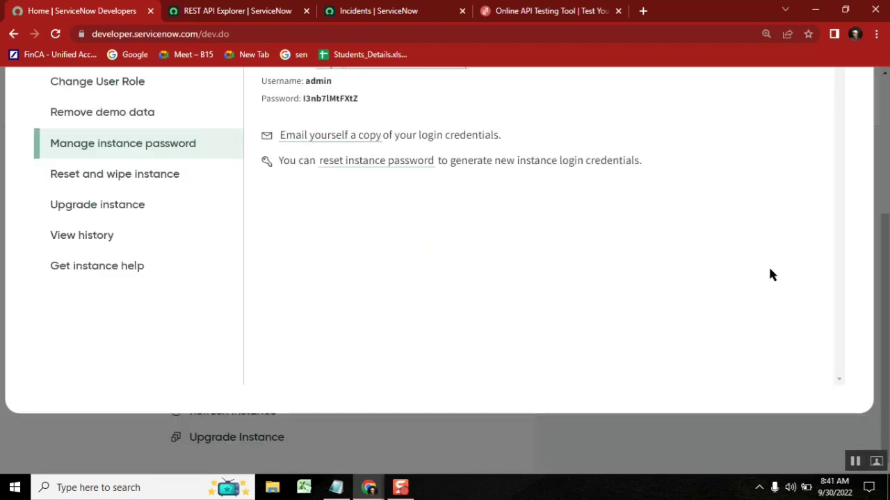
scroll(884, 334, "up", 1)
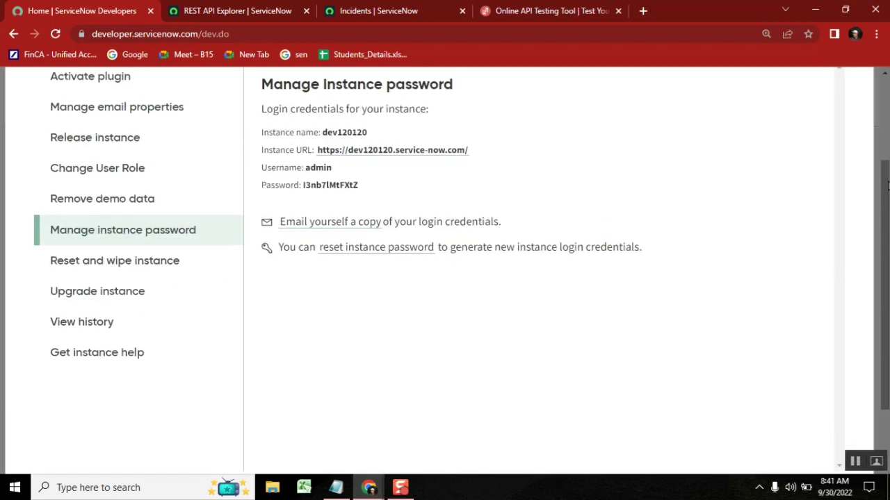
double_click(351, 184)
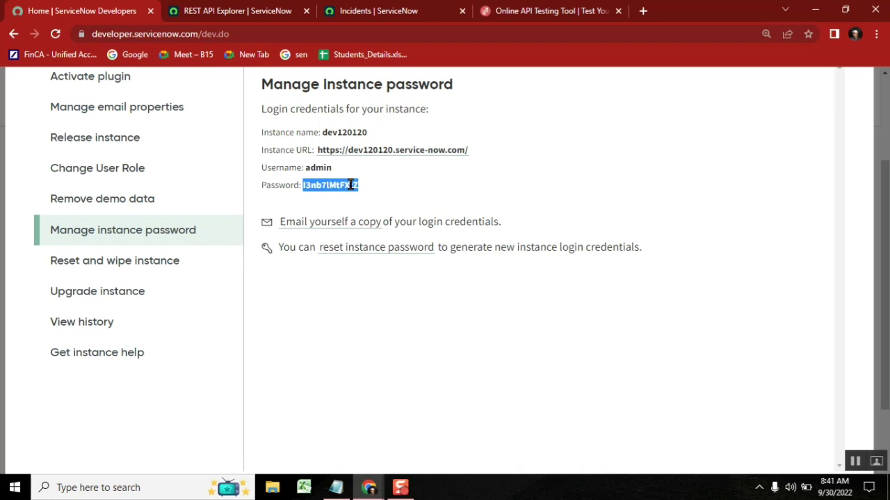
Step: Enter admin as the Basic Auth username in ReqBin and paste the instance password into the password field
left_click(518, 15)
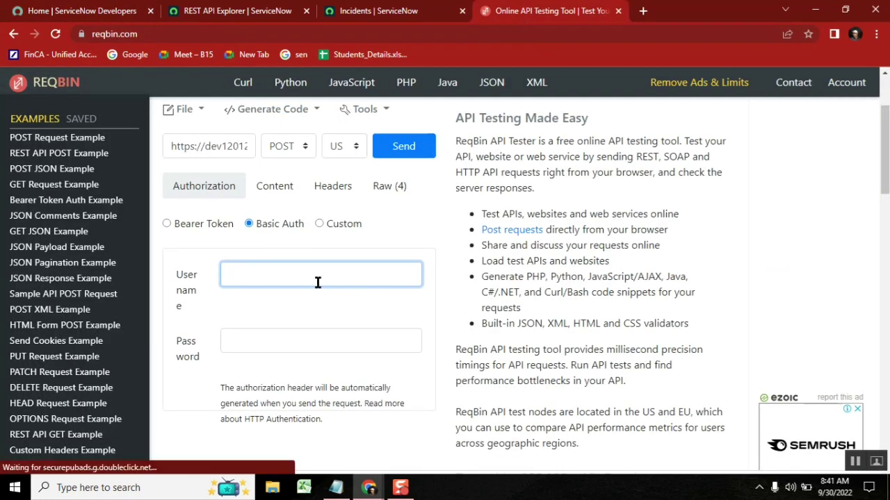
type("admin")
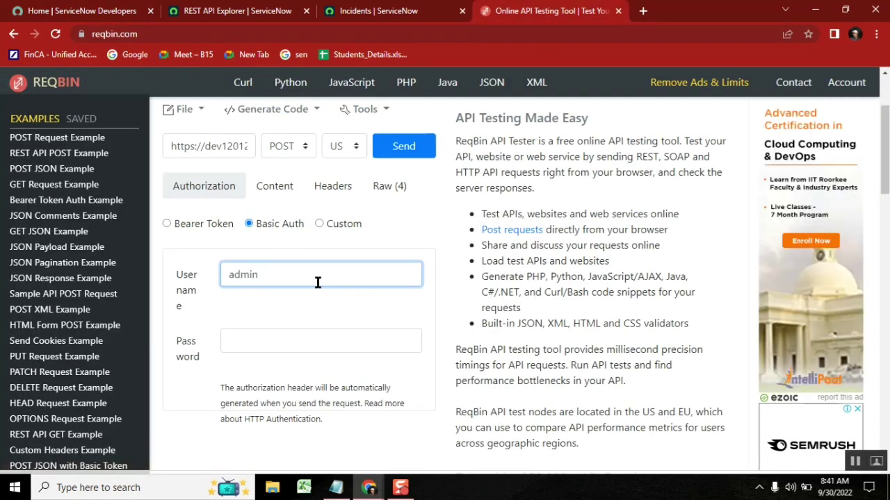
left_click(274, 336)
key("ctrl+v")
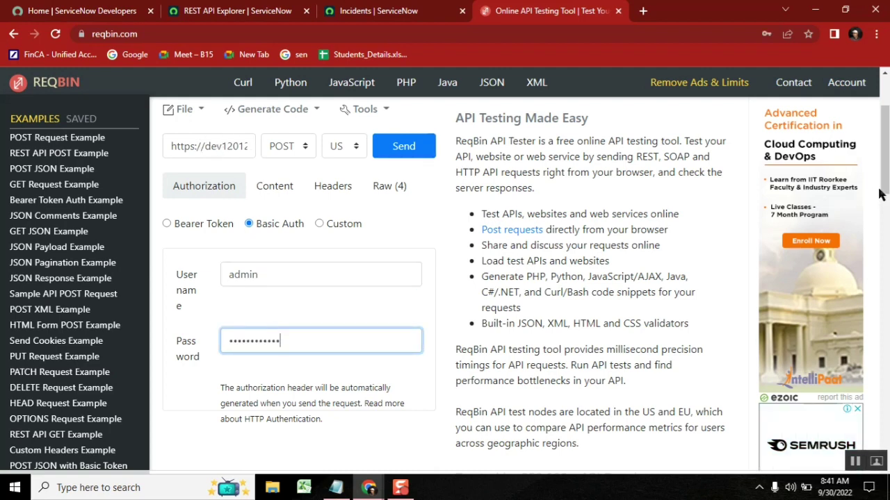
left_click_drag(880, 194, 879, 182)
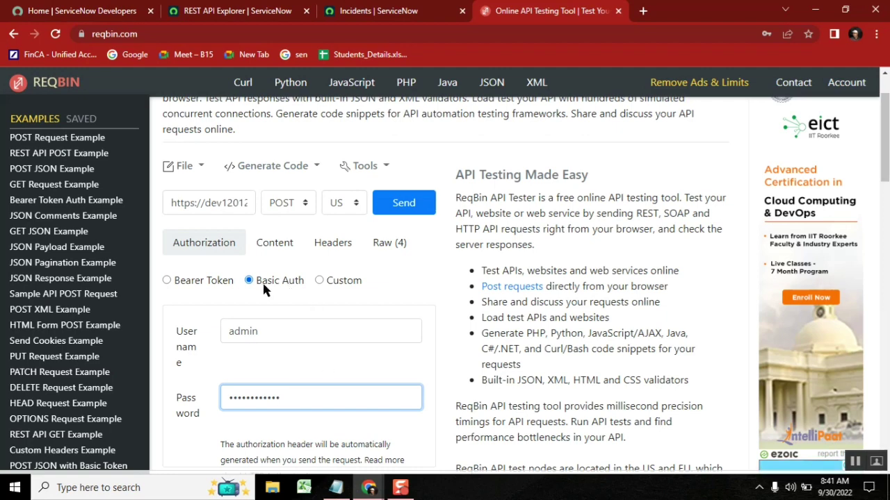
Step: Replace the ReqBin request's default headers with the Content-Type application/json and Accept application/json lines copied from the Notepad notes
left_click(206, 202)
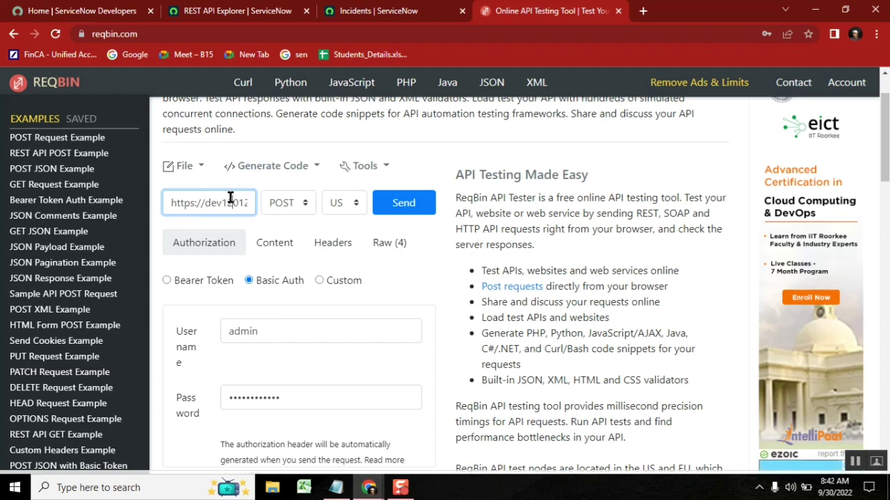
key("End")
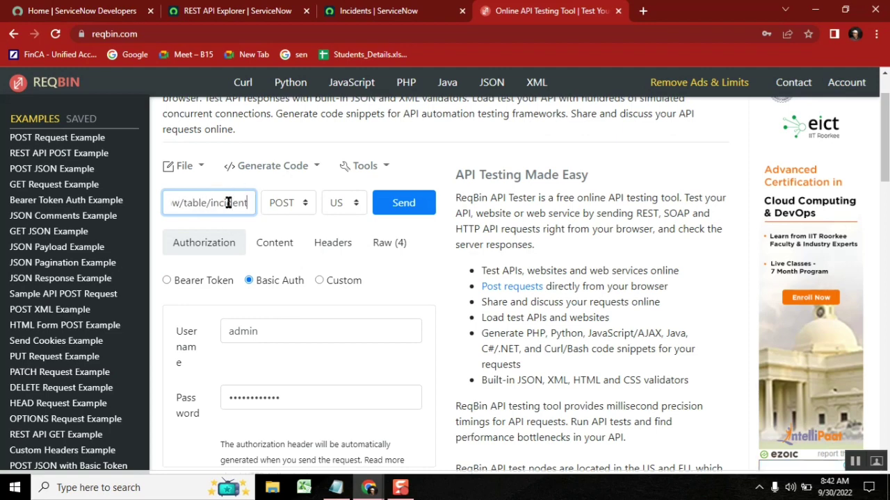
left_click(275, 242)
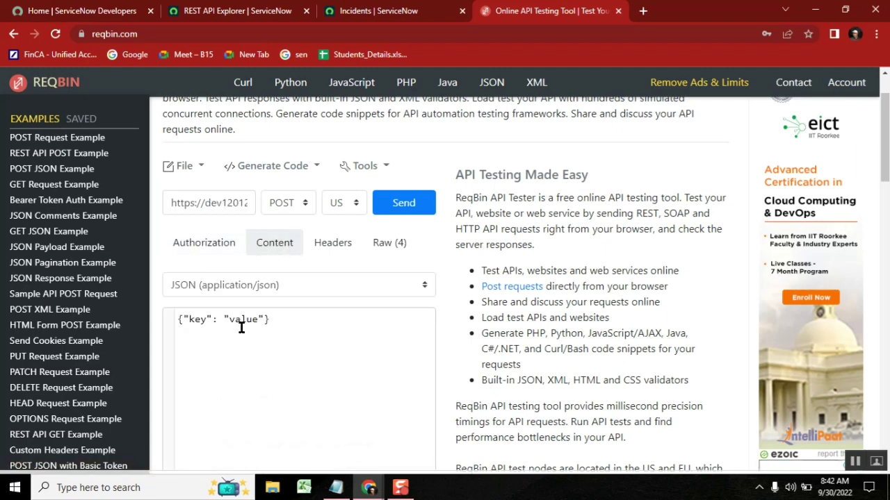
left_click(329, 247)
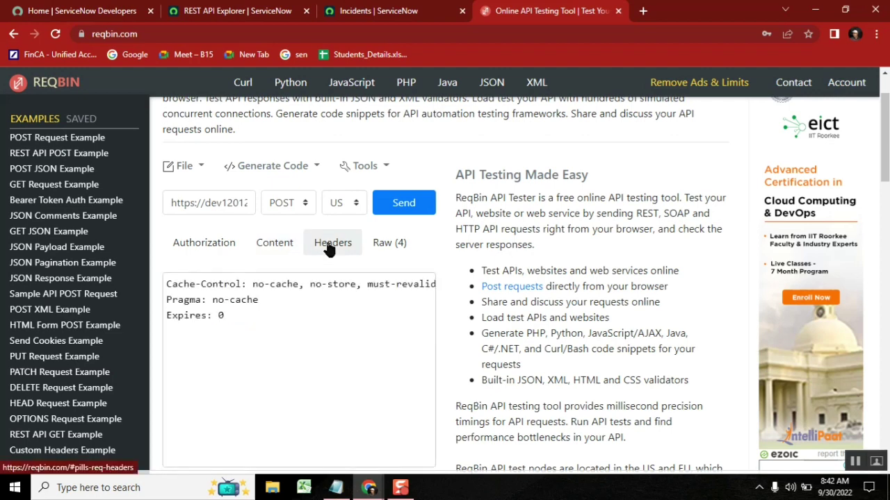
left_click(296, 303)
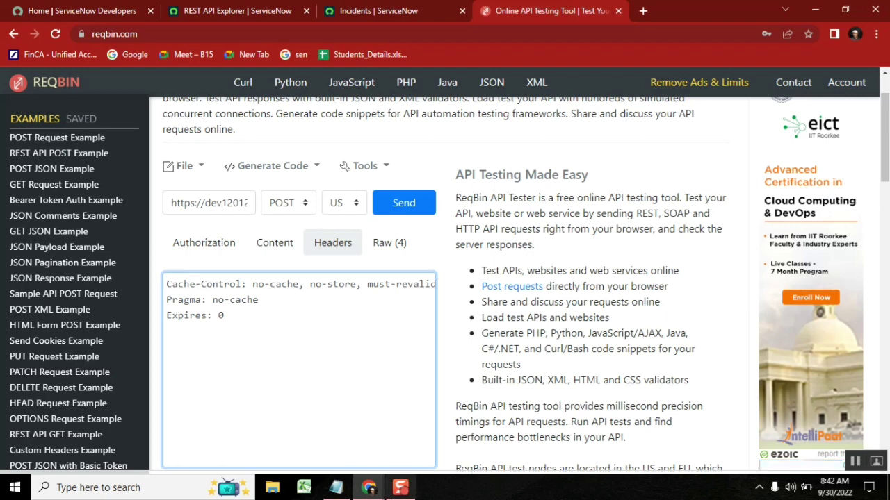
left_click(336, 487)
left_click(539, 256)
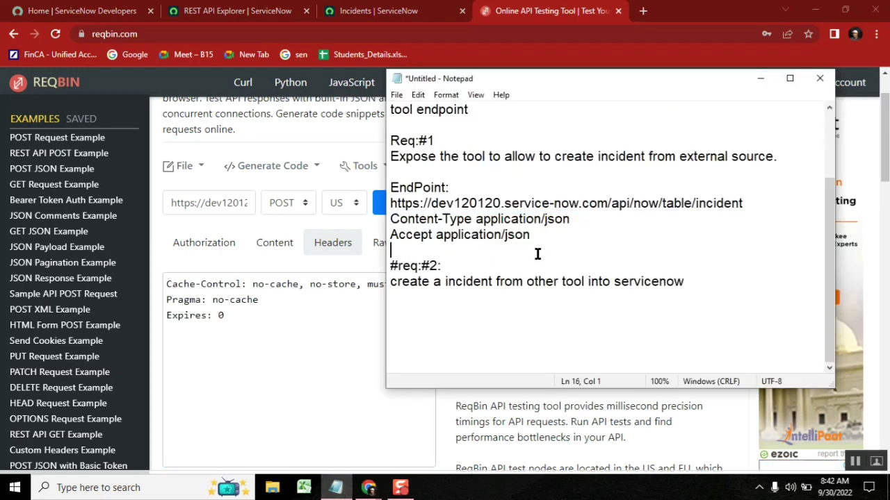
left_click_drag(531, 235, 393, 221)
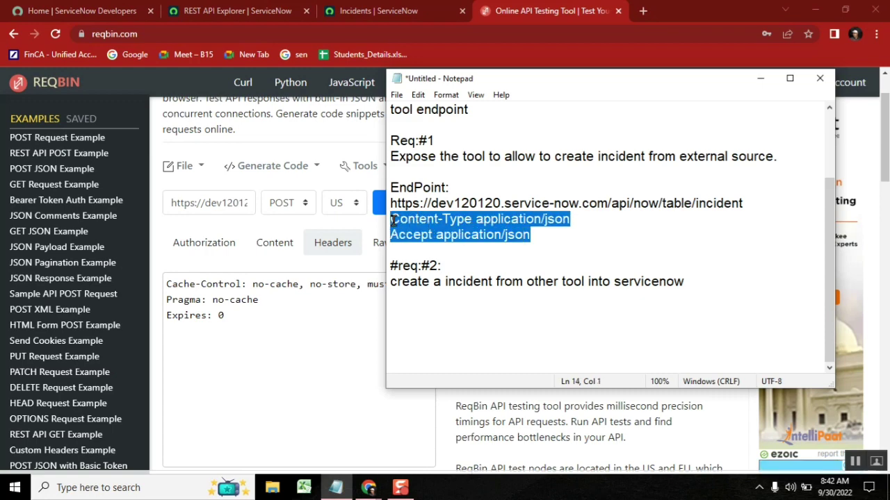
key("ctrl+c")
left_click(231, 317)
key("ctrl+a")
key("ctrl+v")
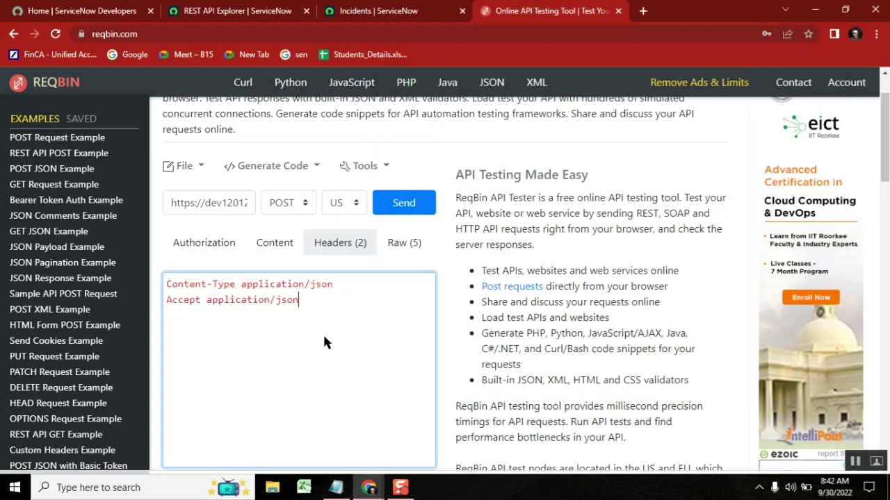
Step: Check the raw request and try to send the POST request with the pasted headers
left_click(414, 247)
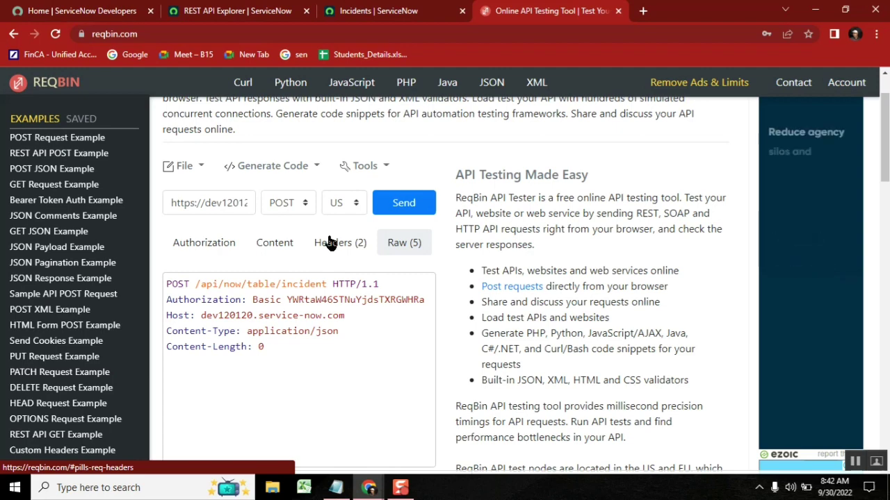
left_click(329, 242)
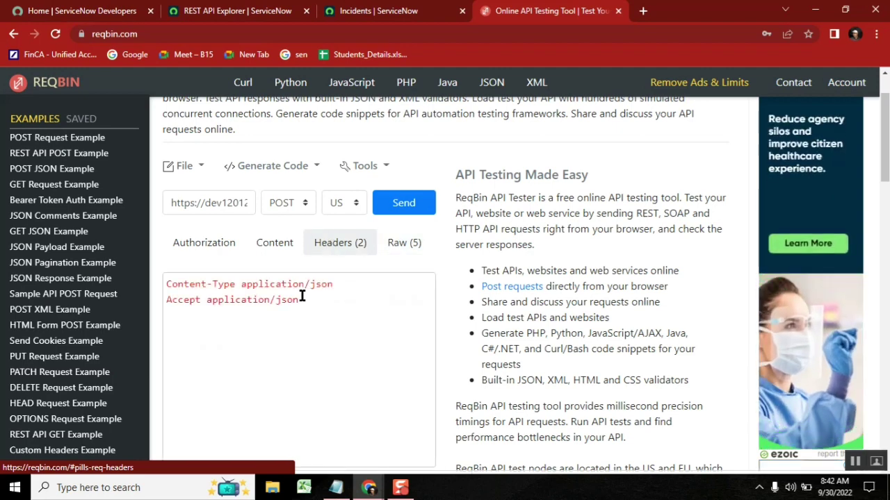
left_click(403, 208)
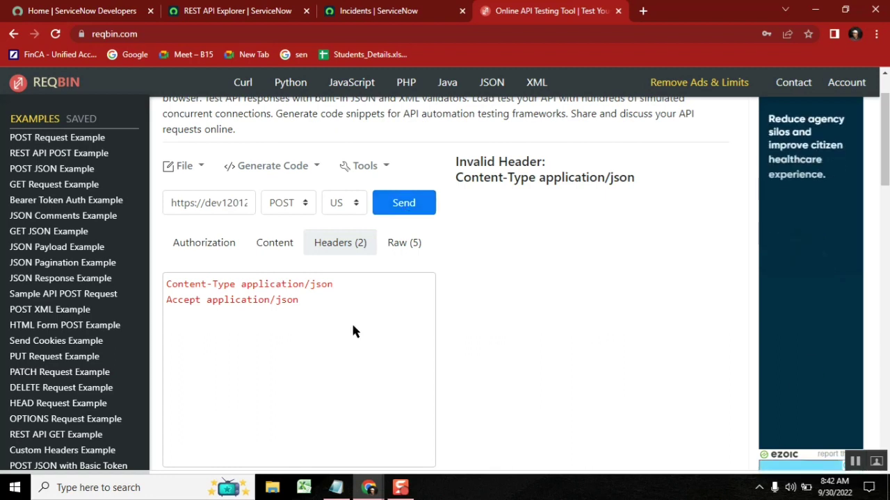
Step: Remove the space between name and value in the Content-Type and Accept headers and try to send the request again
left_click(278, 243)
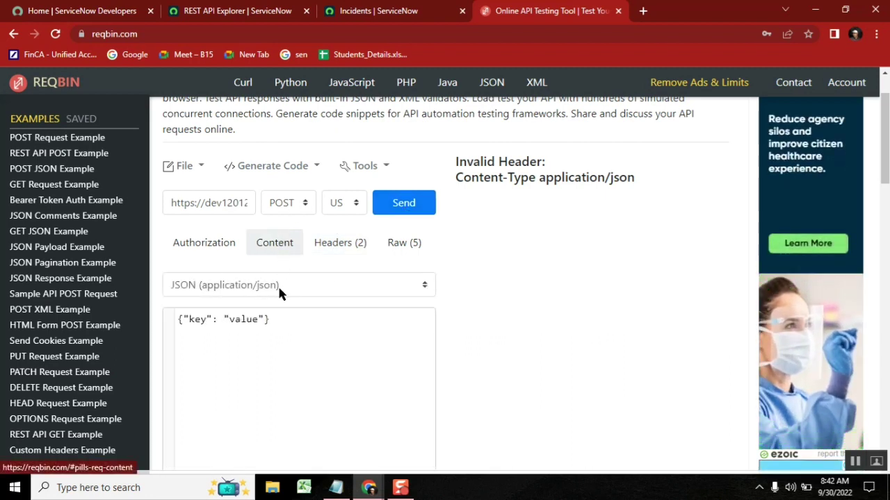
left_click(341, 247)
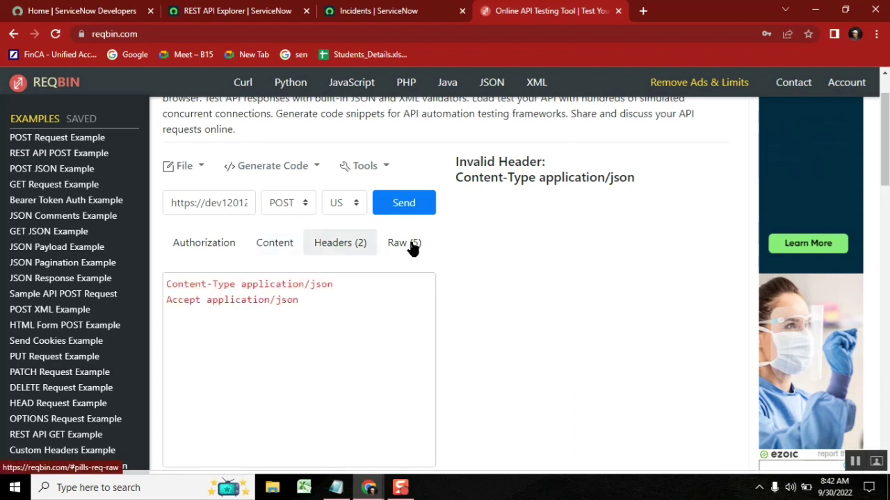
left_click(239, 284)
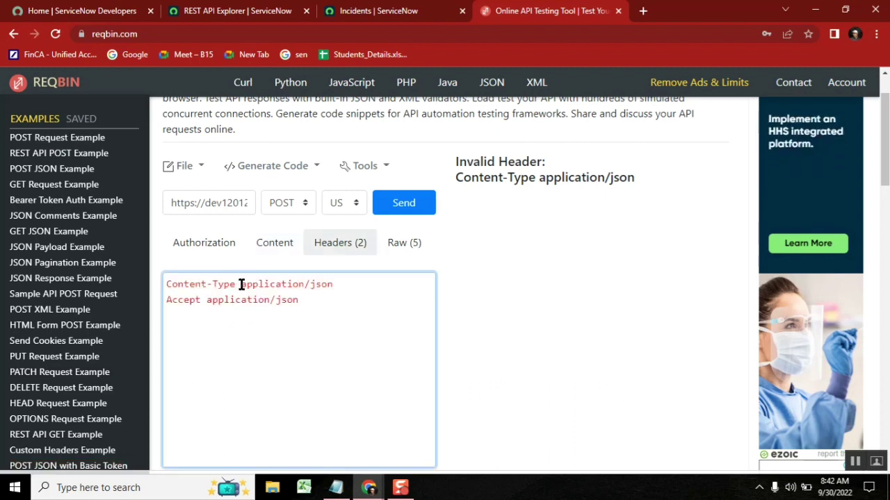
key("BackSpace")
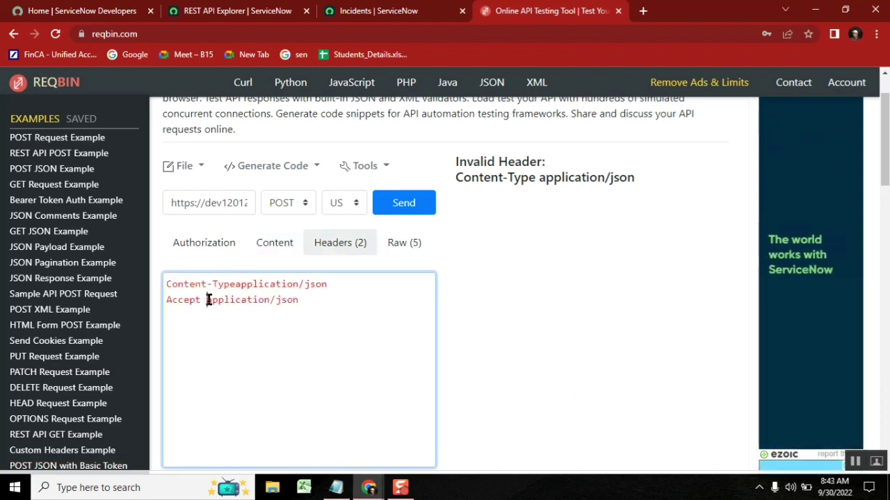
left_click(208, 300)
key("BackSpace")
left_click(403, 203)
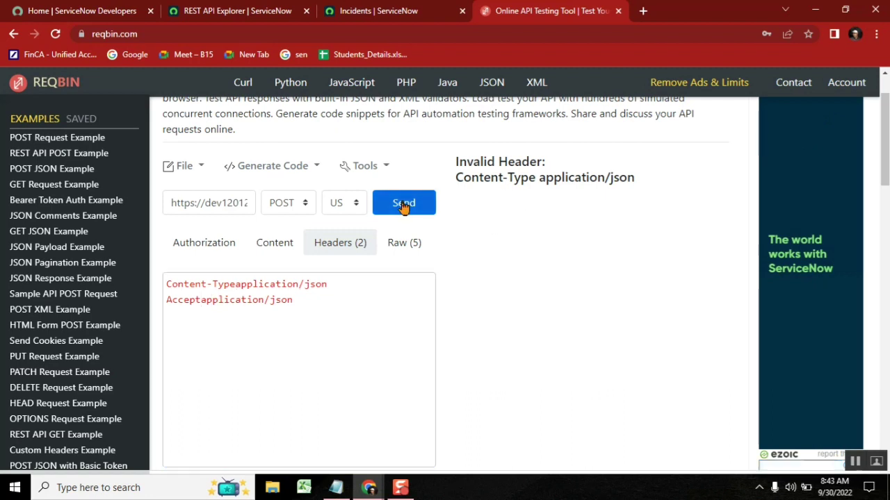
left_click(403, 203)
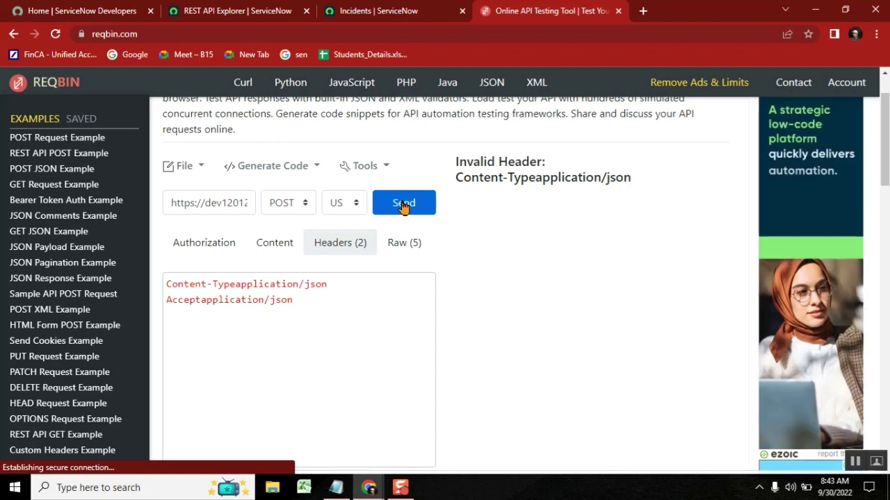
Step: Restore the space in both header lines and examine how the raw request formats its Content-Type line
left_click(235, 284)
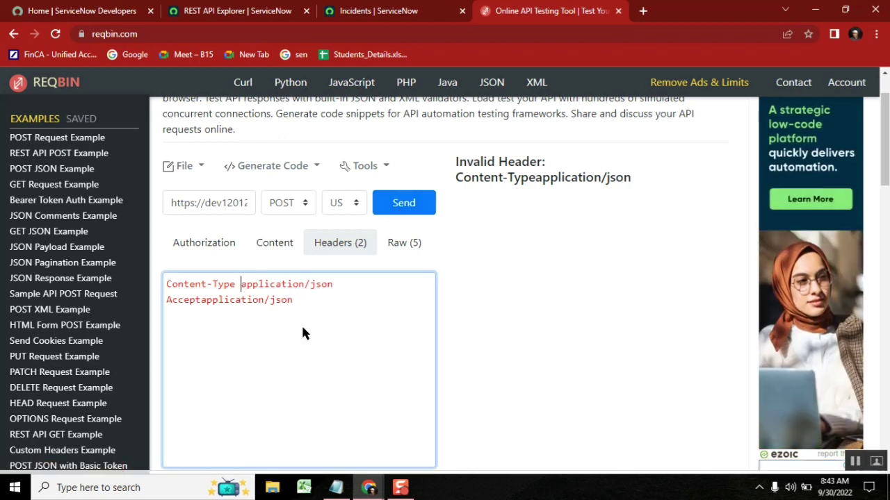
left_click(201, 300)
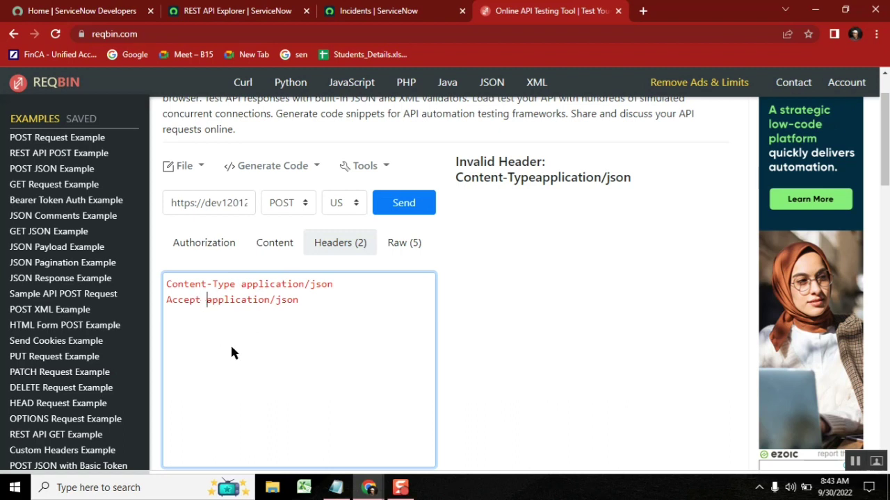
left_click(409, 242)
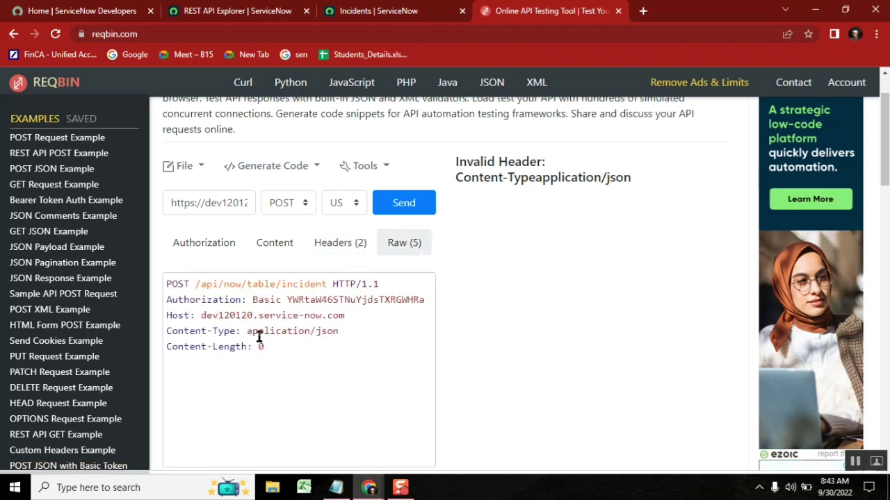
left_click(243, 330)
left_click(354, 337)
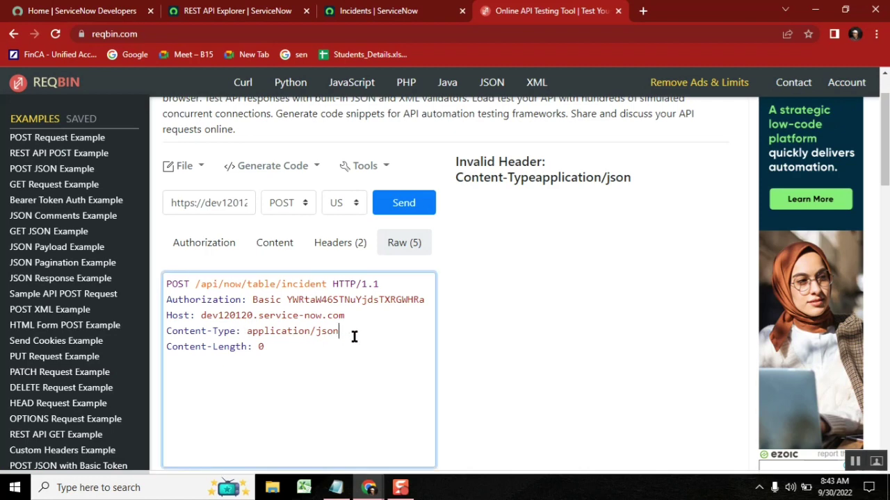
left_click(249, 331)
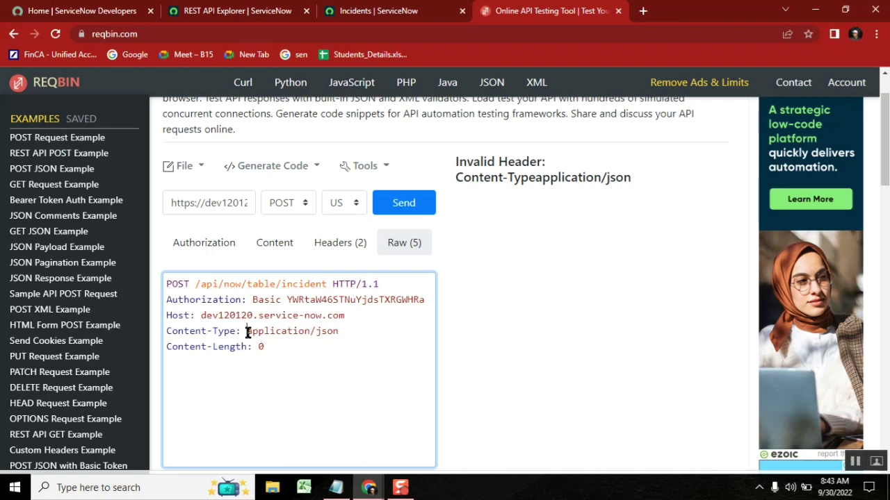
Step: Separate name and value with a colon in the Content-Type and Accept headers, and send the POST request
left_click(331, 245)
left_click(243, 286)
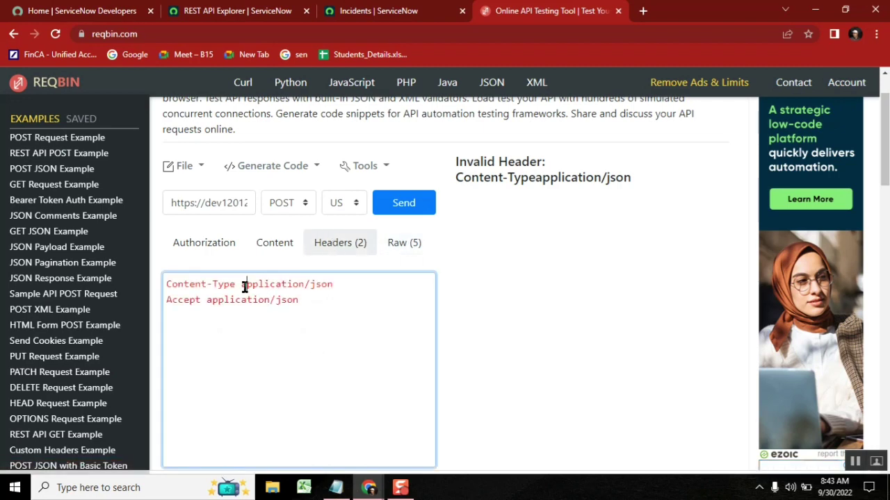
key("BackSpace")
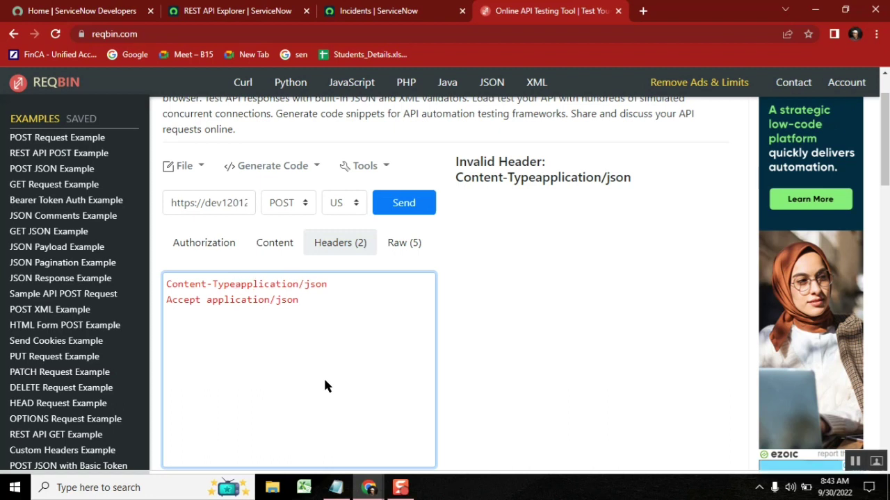
type(":")
left_click(207, 301)
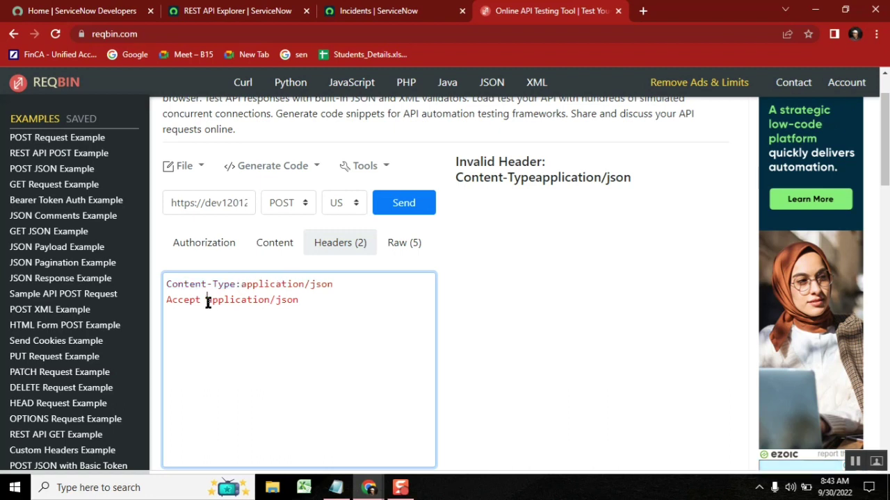
key("BackSpace")
type(":")
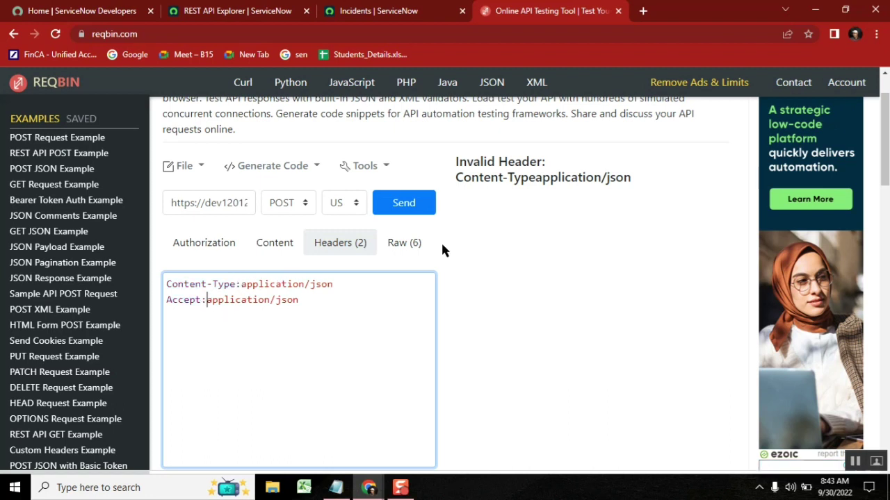
left_click(410, 202)
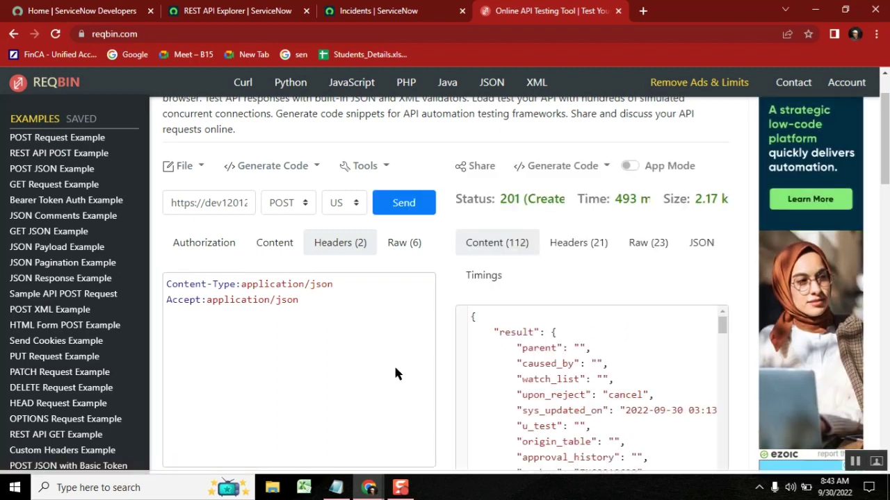
Step: Examine the response status and JSON content for the created incident's number, checking the header format and endpoint URL
double_click(509, 199)
left_click(237, 284)
double_click(237, 283)
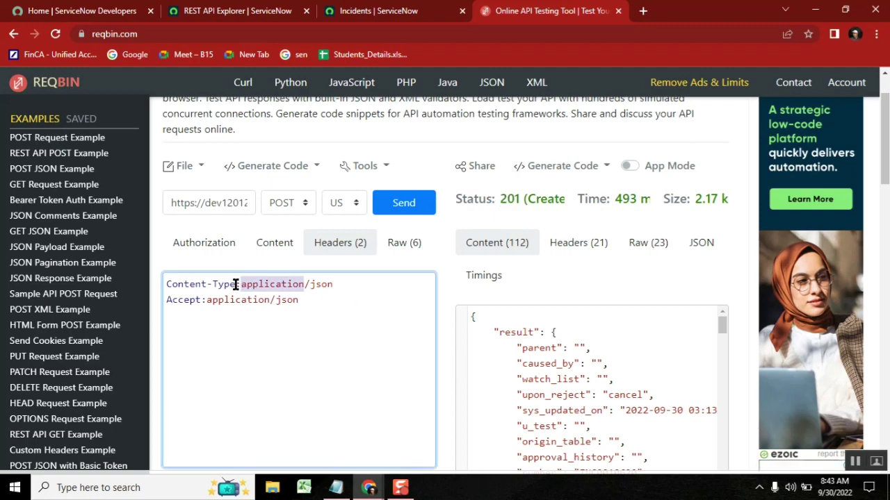
double_click(228, 284)
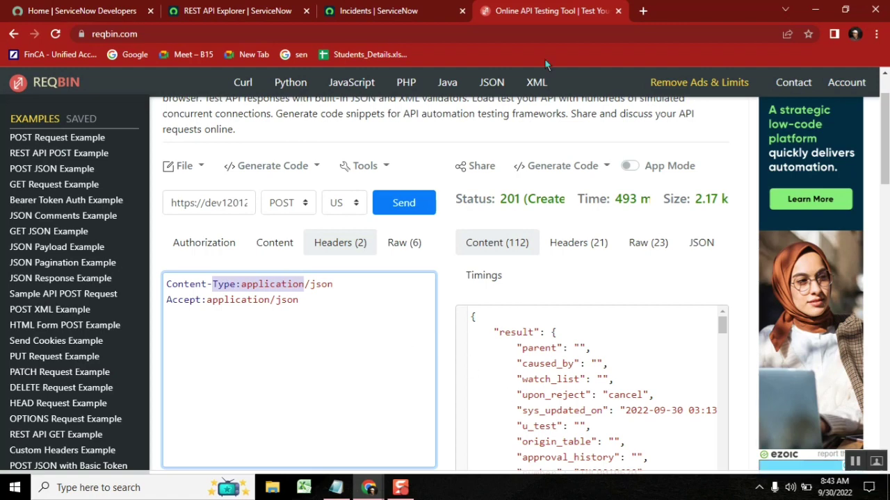
double_click(205, 203)
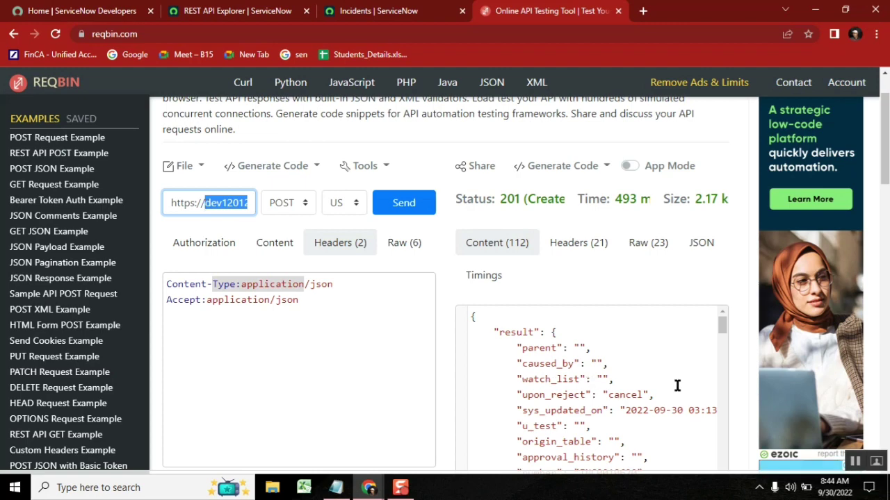
left_click(721, 329)
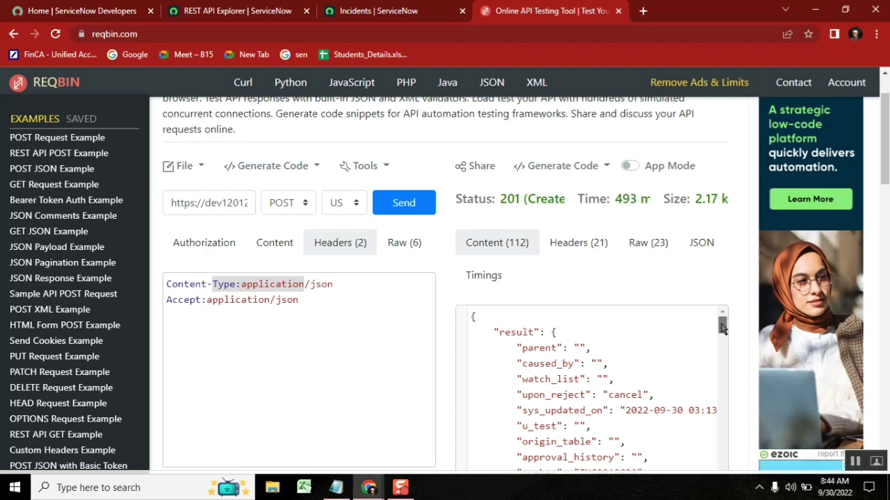
left_click_drag(722, 329, 721, 359)
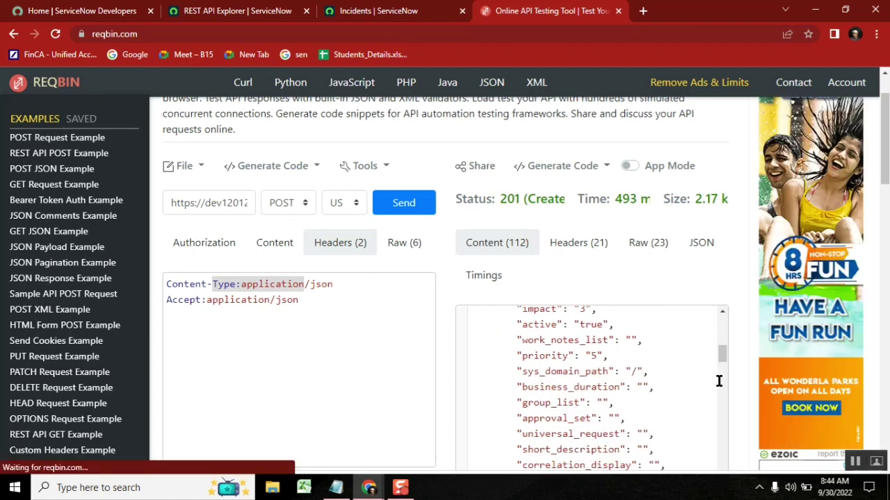
left_click_drag(722, 356, 722, 334)
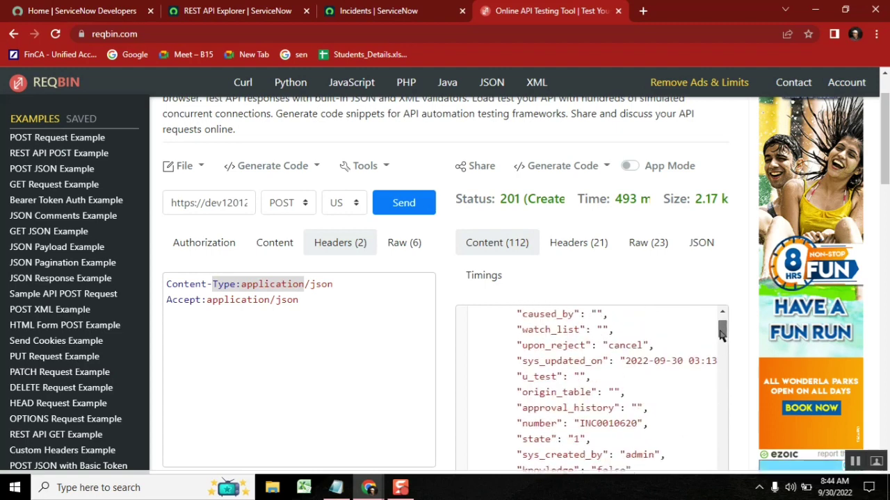
double_click(630, 424)
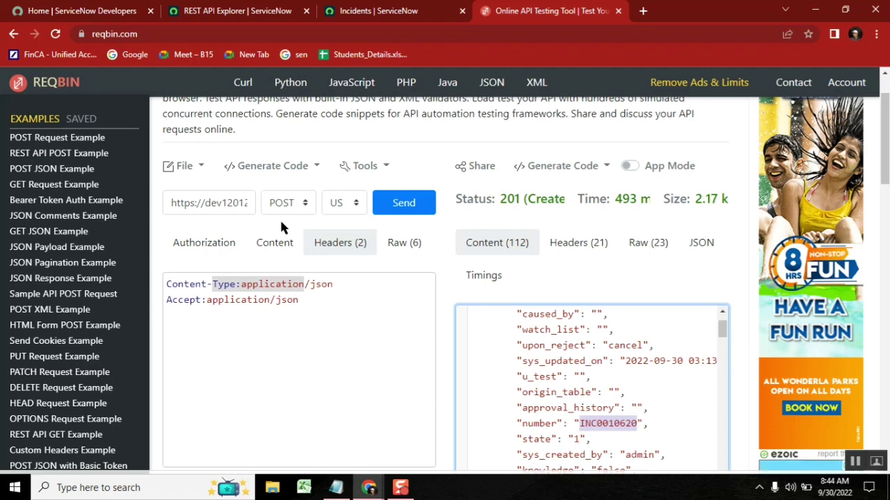
double_click(215, 202)
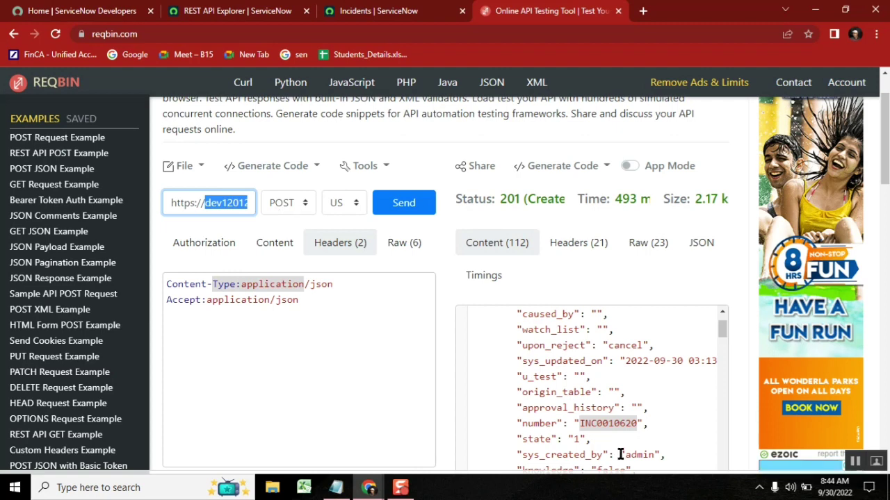
Step: Return to the start of the JSON response in ReqBin and look over the returned fields and the request headers
left_click(605, 345)
left_click_drag(723, 331, 723, 317)
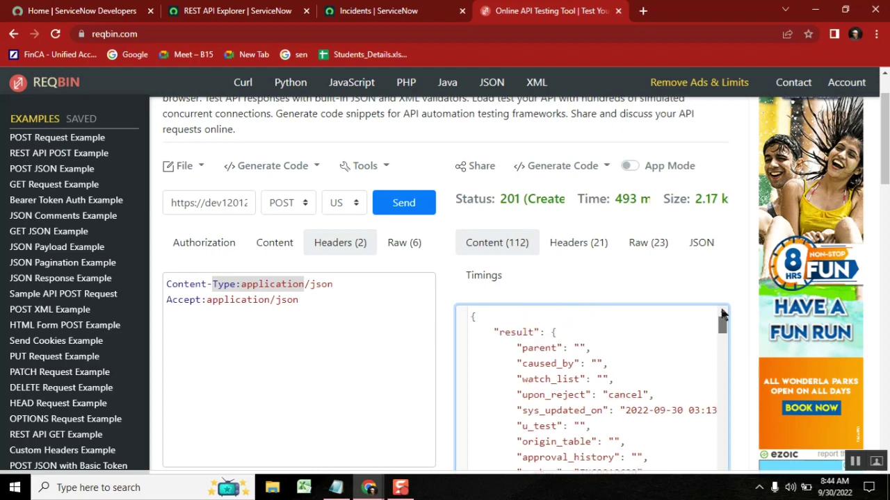
left_click(468, 313)
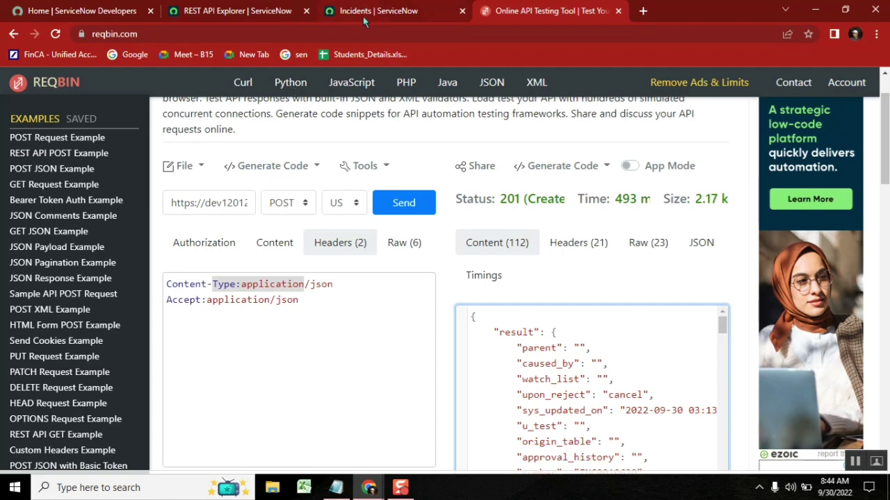
mouse_move(362, 22)
left_click(393, 341)
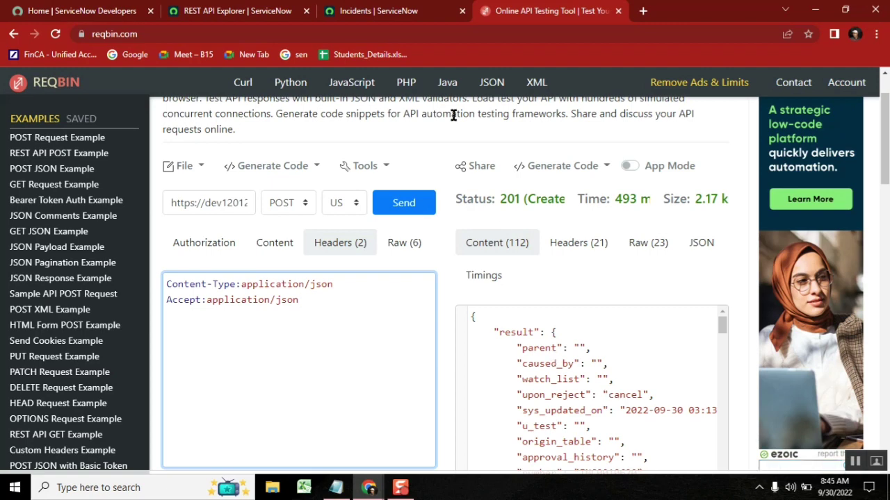
Step: Reload the unfiltered incident list in ServiceNow and check its newest entry against the incident created through the API
left_click(401, 15)
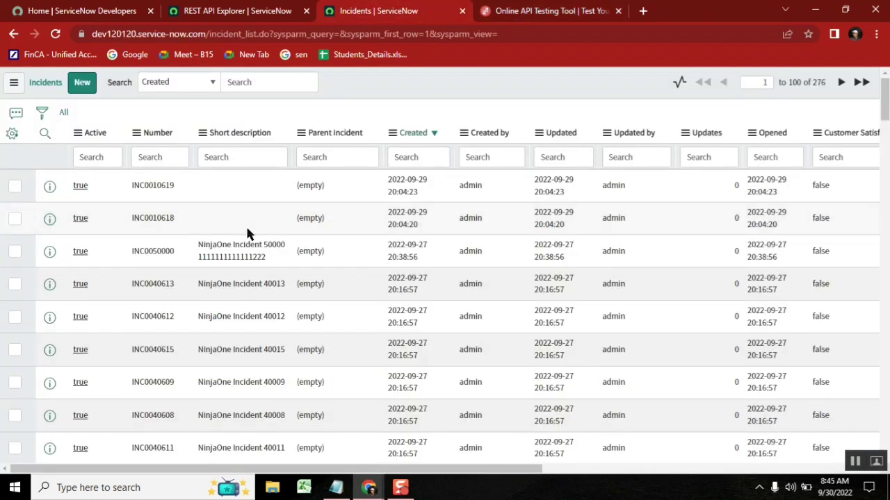
left_click(63, 113)
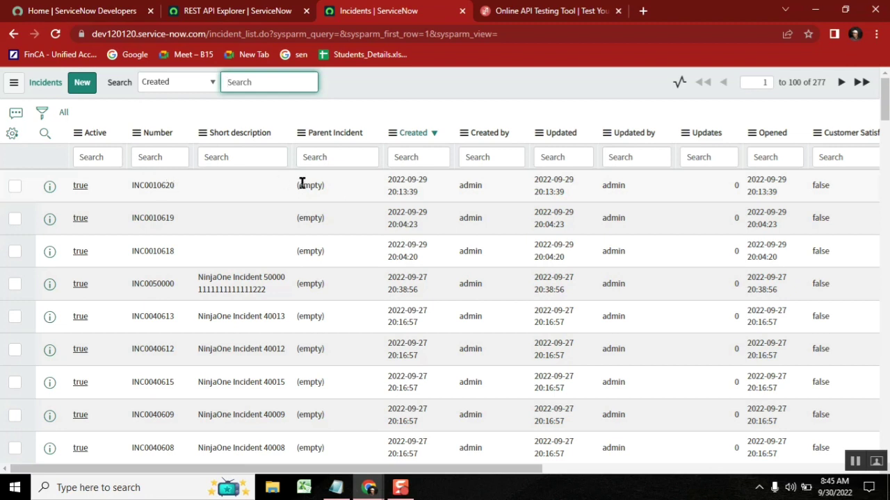
left_click_drag(339, 185, 72, 186)
Step: Switch to the Notepad notes and review both requirements, from exposing the tool to creating an incident from another tool
left_click(335, 488)
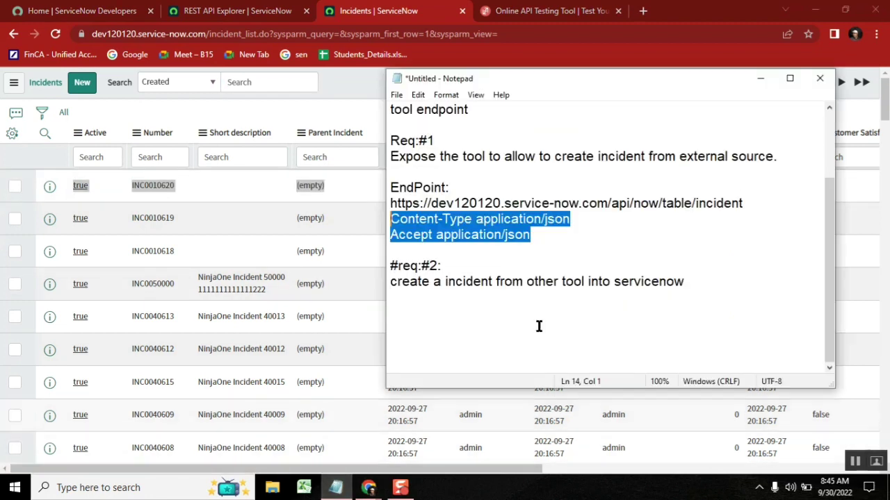
left_click(391, 265)
left_click_drag(391, 266, 687, 281)
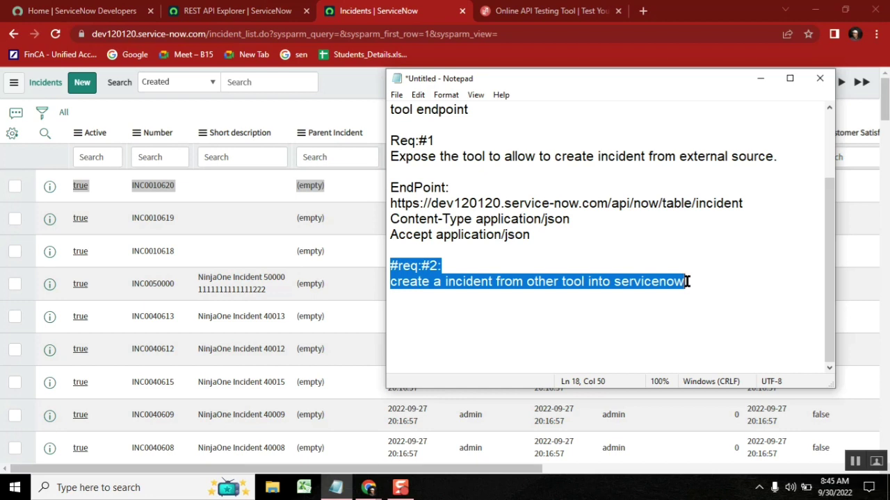
double_click(605, 193)
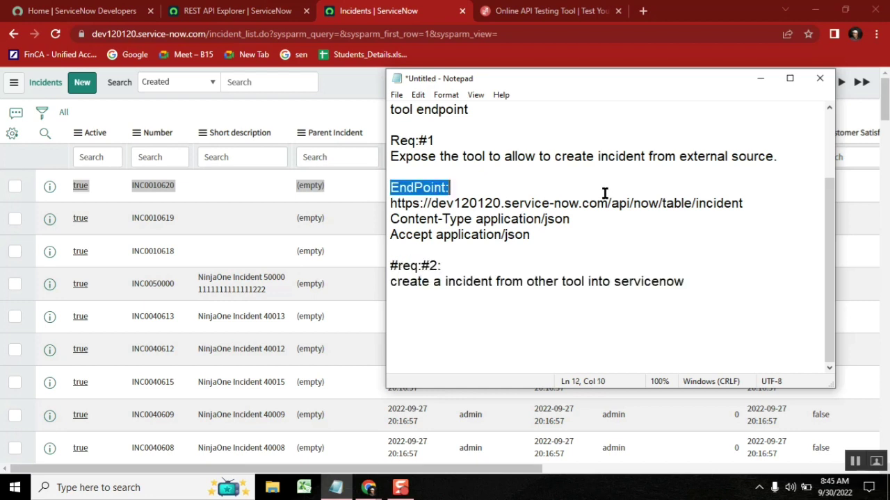
left_click(393, 142)
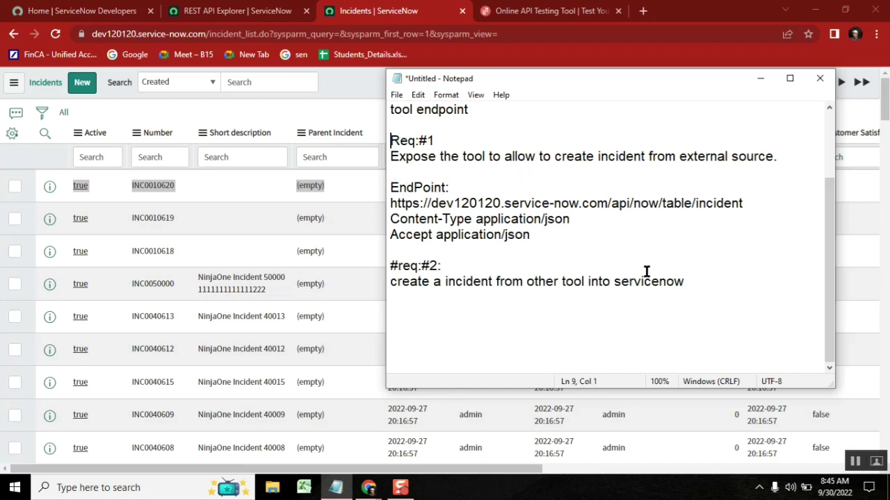
left_click(718, 286, "shift")
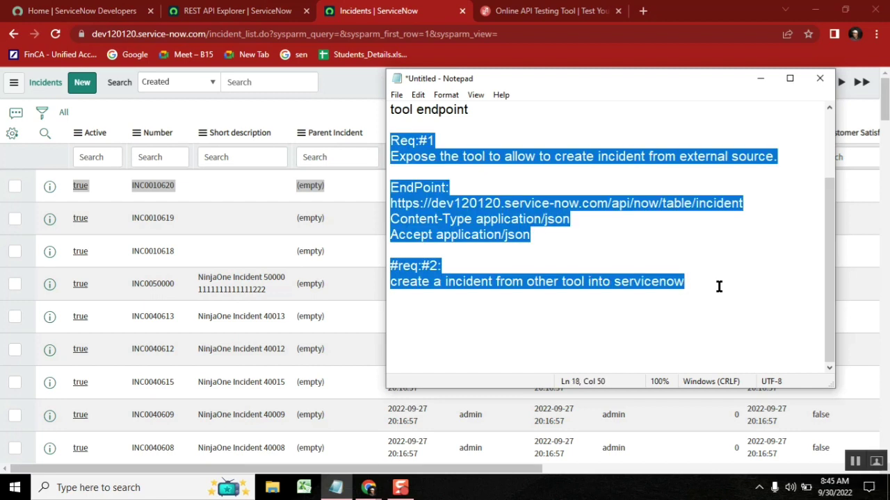
left_click(719, 286)
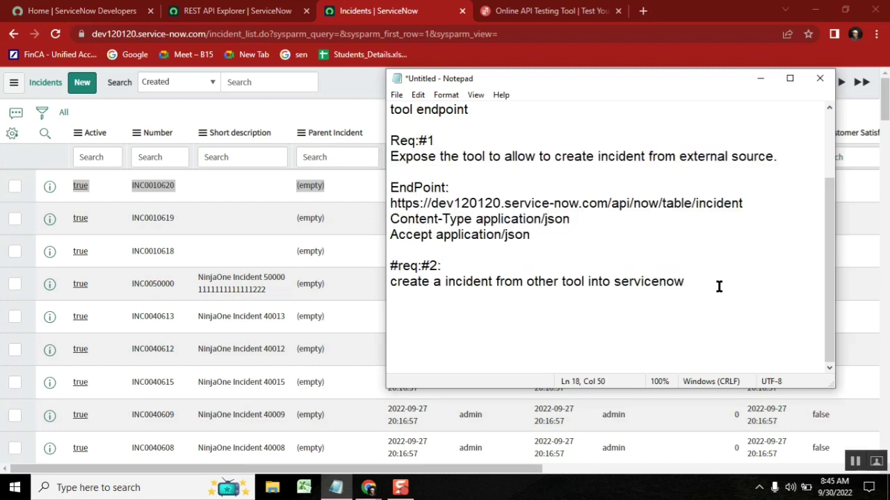
Step: Review the endpoint URL and the Content-Type and Accept header lines noted under the first requirement
left_click(421, 152)
double_click(408, 188)
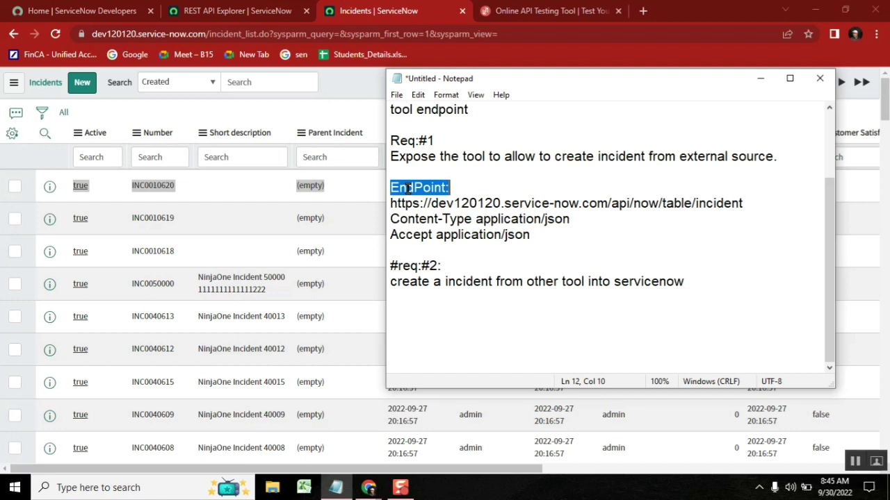
left_click(429, 171)
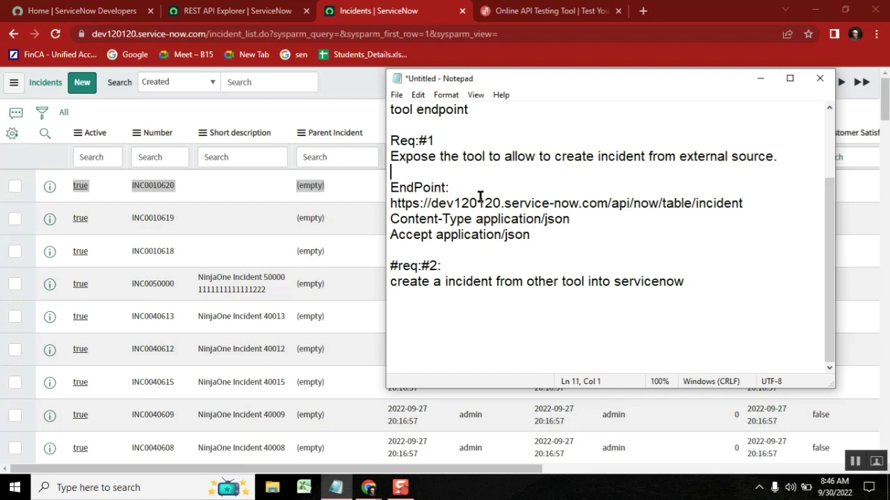
key("Down")
key("Down")
key("shift+ctrl+Right")
key("shift+ctrl+Right")
key("shift+ctrl+Right")
key("shift+ctrl+Right")
key("shift+ctrl+Right")
key("shift+ctrl+Right")
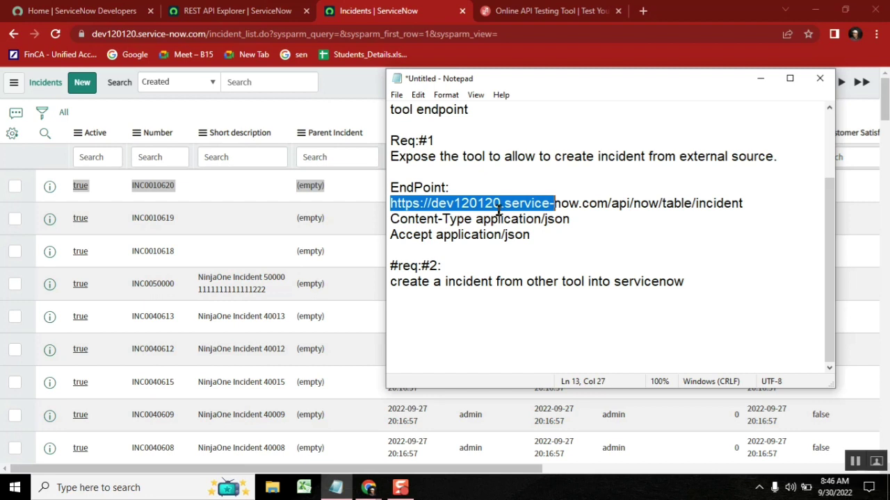
double_click(497, 218)
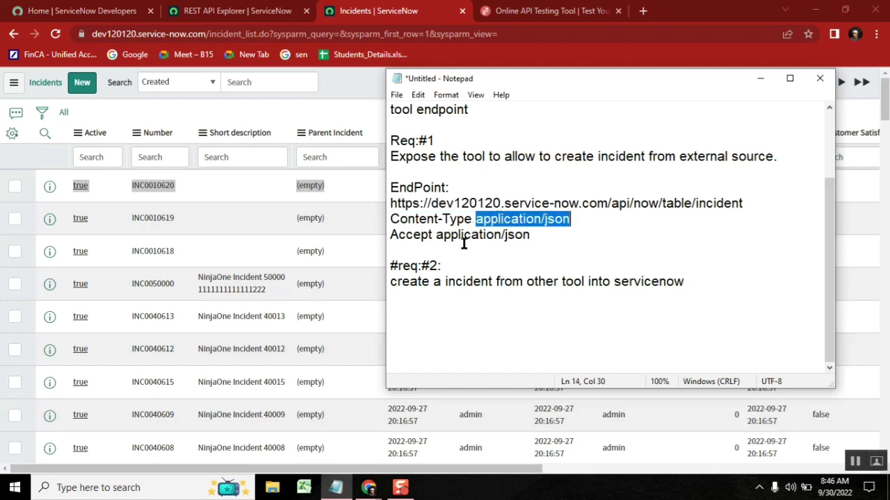
key("Up")
key("Home")
key("shift+ctrl+Right")
key("shift+ctrl+Right")
key("shift+ctrl+Right")
key("shift+ctrl+Right")
key("shift+ctrl+Right")
key("shift+ctrl+Right")
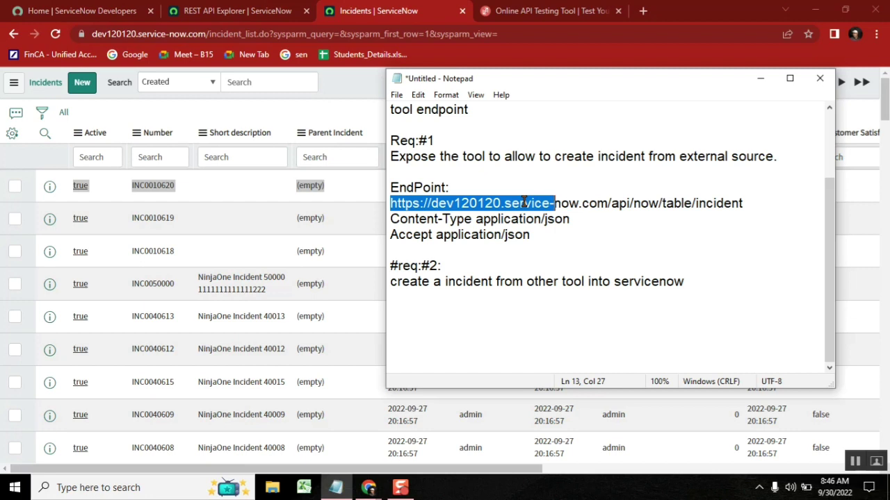
Step: Add the line "Auth: basic oauth token" below the Accept header line in the notes
left_click(537, 237)
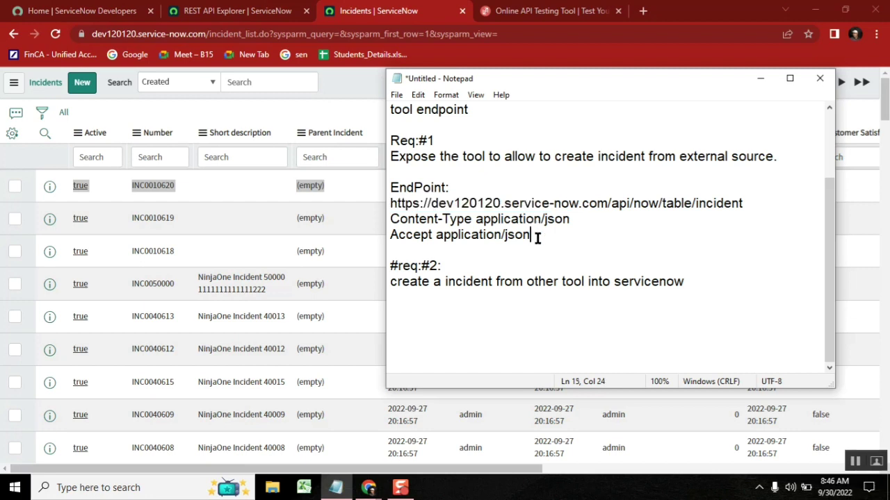
key("Return")
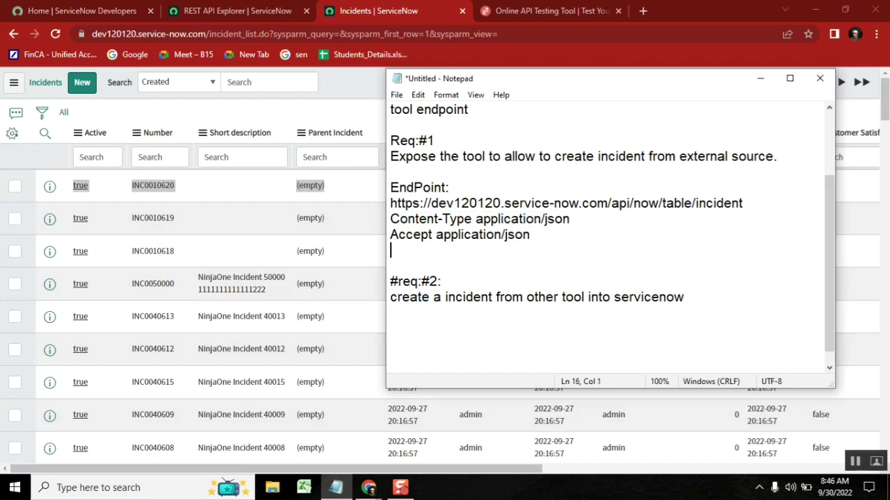
type("Auth: basic o")
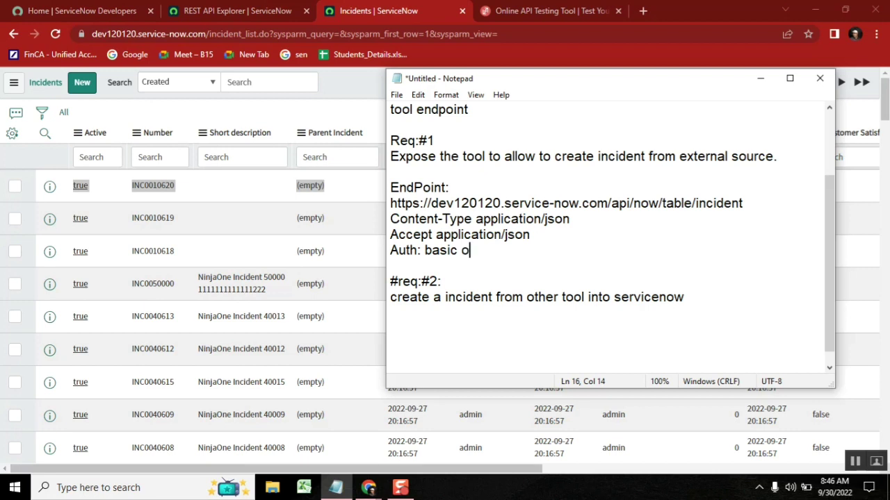
type("f")
key("BackSpace")
key("BackSpace")
type("aoth")
key("BackSpace")
key("BackSpace")
key("BackSpace")
key("BackSpace")
type("oauth tocke")
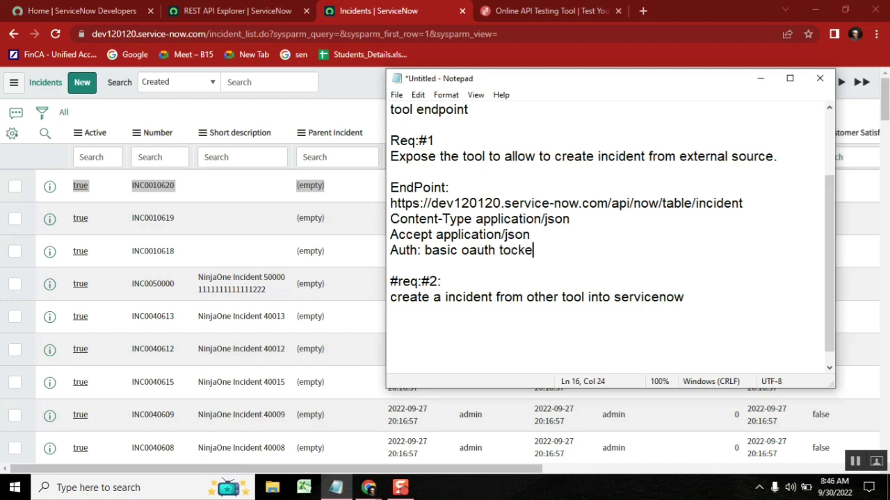
key("BackSpace")
key("BackSpace")
key("BackSpace")
type("ken")
Step: Review the authentication type, the endpoint URL and the second requirement in the notes
double_click(443, 249)
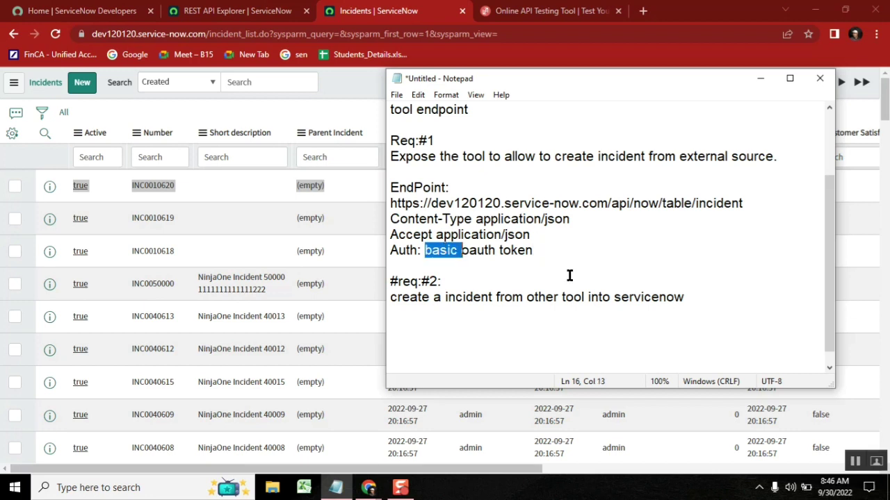
left_click(549, 248)
double_click(487, 203)
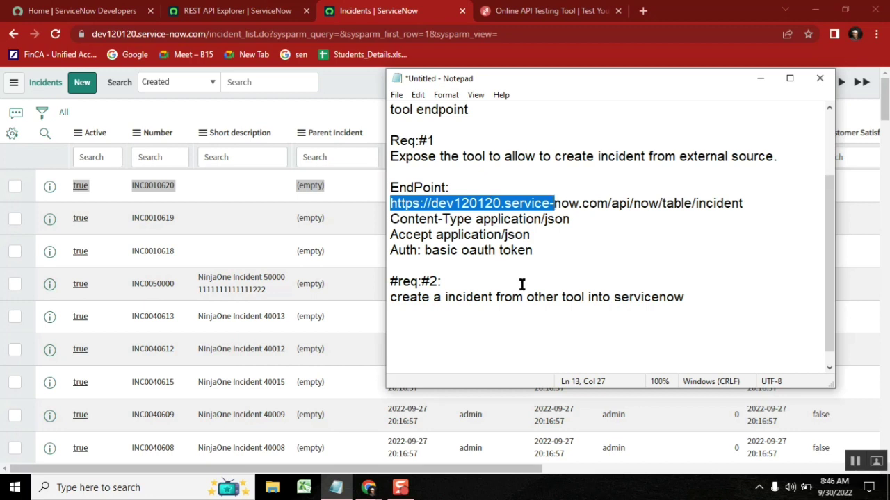
double_click(431, 296)
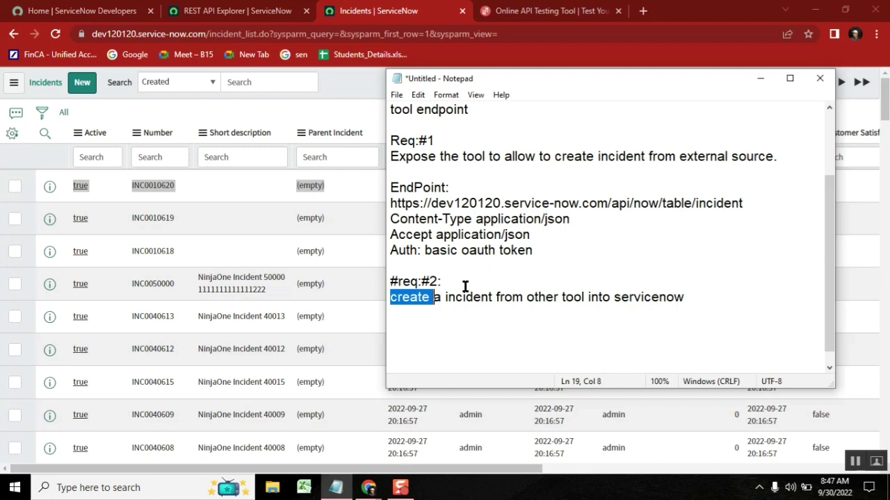
Step: Switch back to the ReqBin page and search the computer for the Postman application
left_click(534, 14)
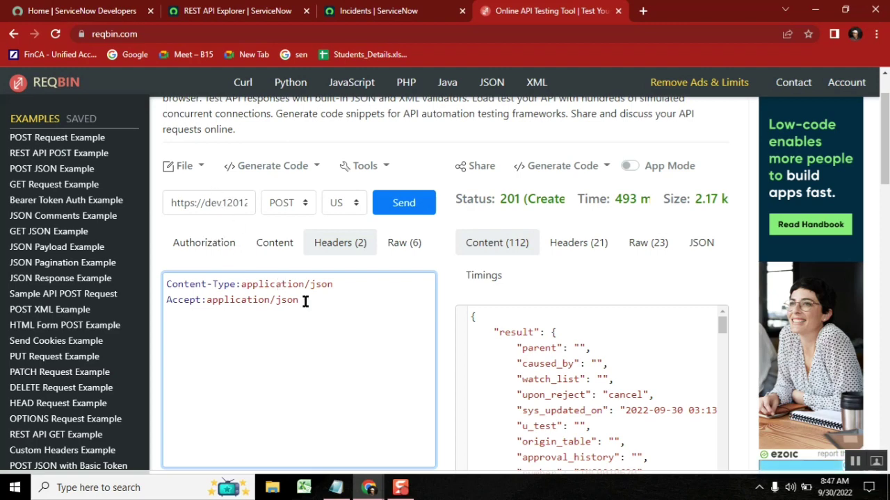
left_click(68, 490)
type("post")
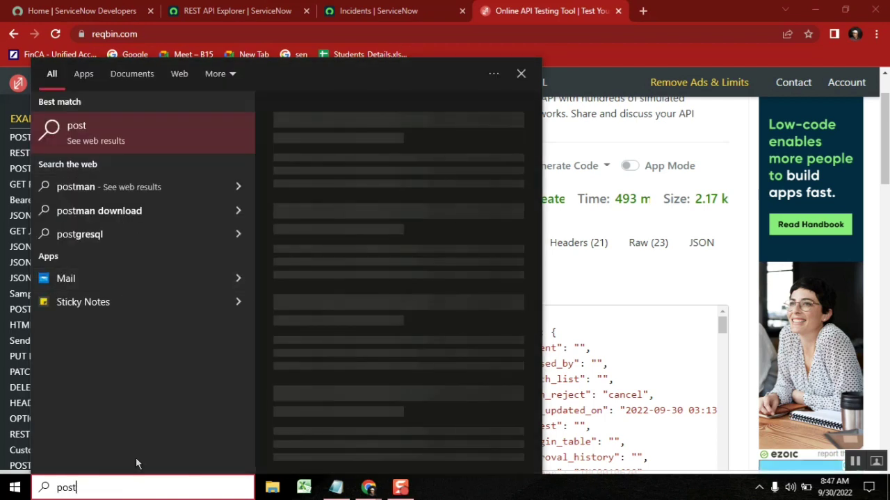
type("m")
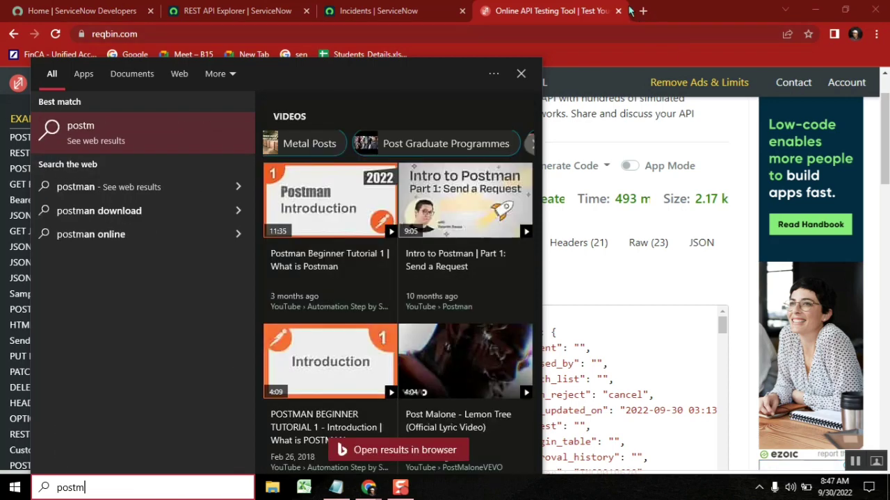
Step: Search Google for "postman" in a new browser tab and preview the Postman Learning Center introduction image
left_click(648, 15)
left_click(648, 14)
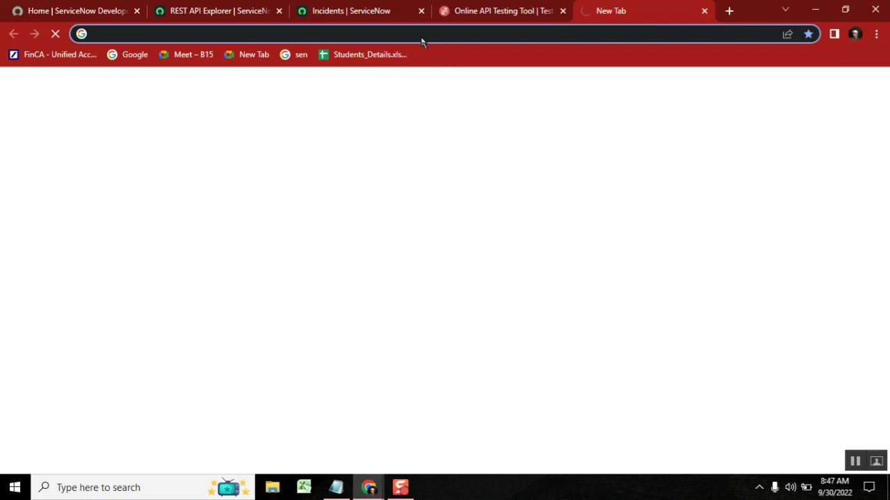
type("postman")
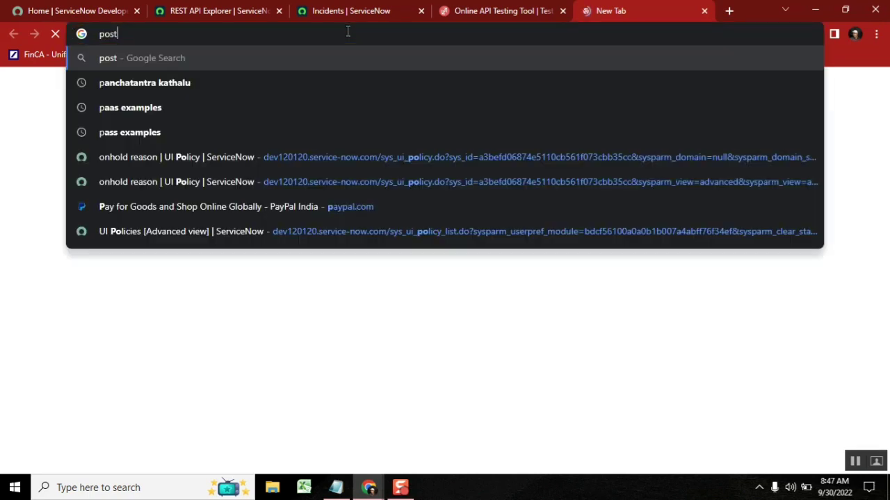
key("Return")
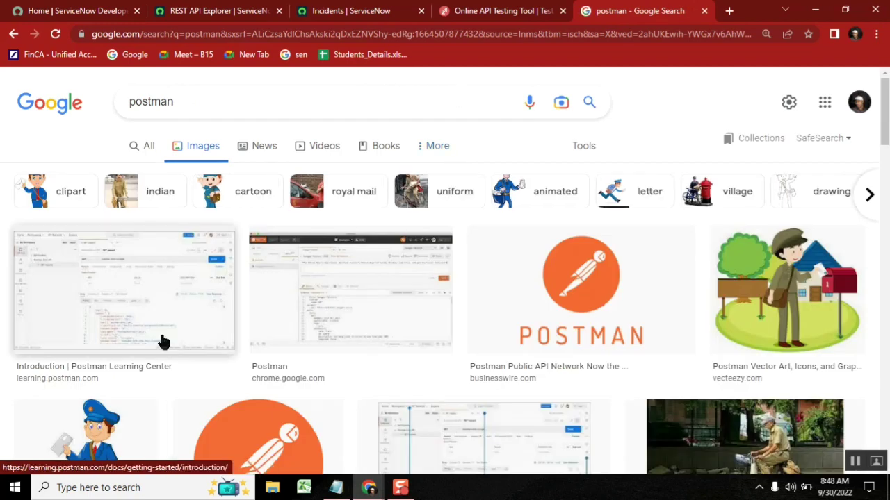
left_click(143, 302)
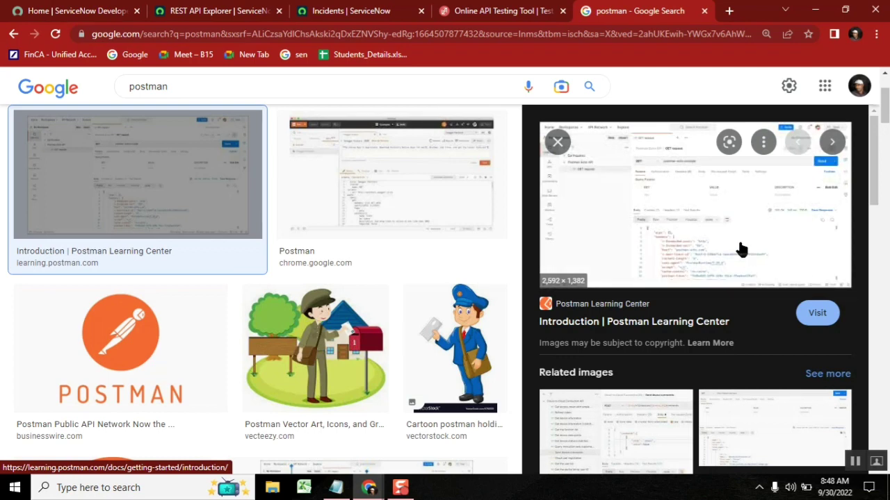
Step: Go back to ReqBin and review the request's endpoint URL, its two header lines and the site's address
left_click(497, 11)
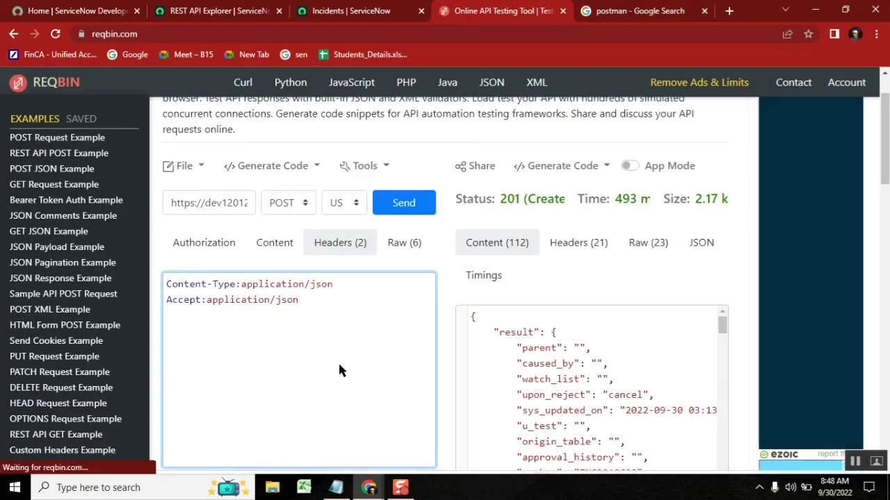
left_click(214, 203)
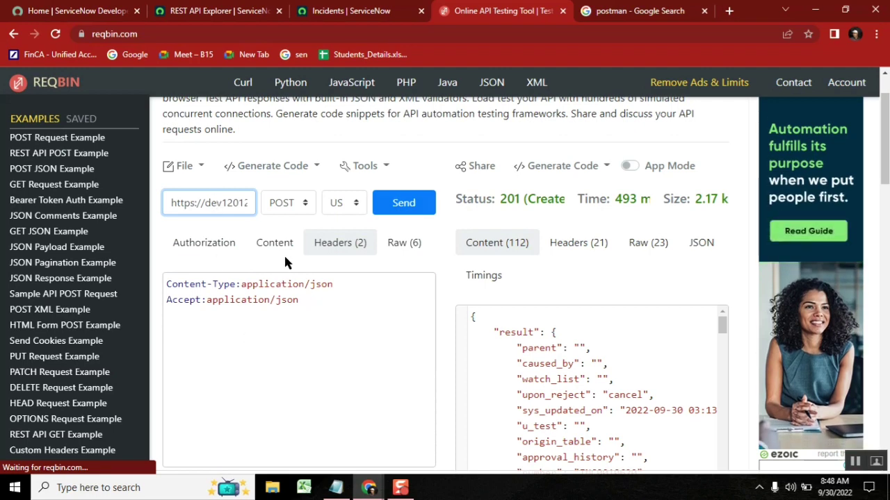
left_click(281, 299)
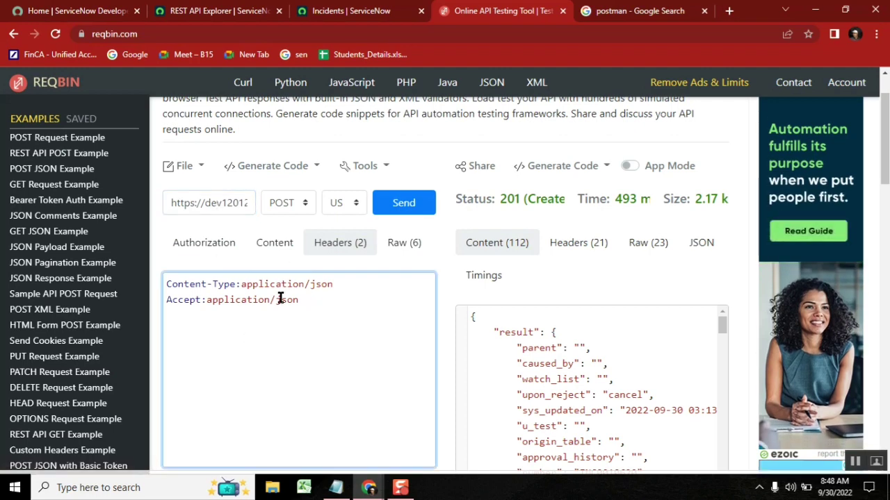
double_click(218, 203)
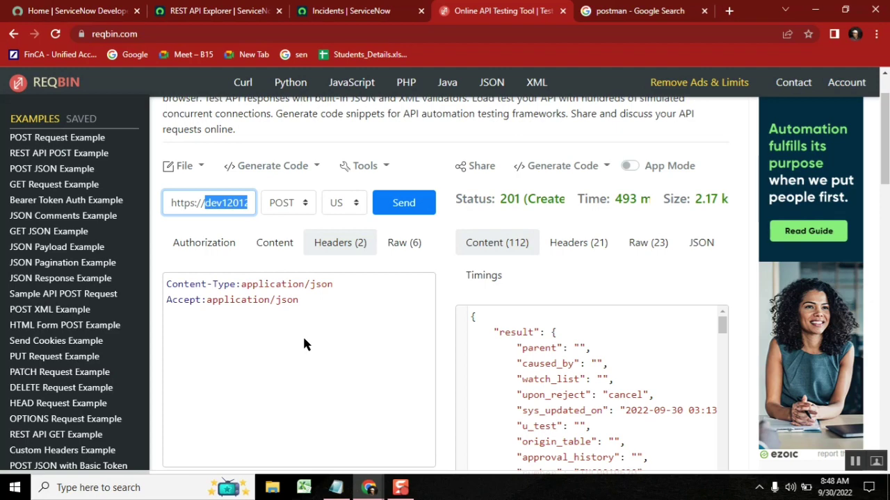
double_click(112, 36)
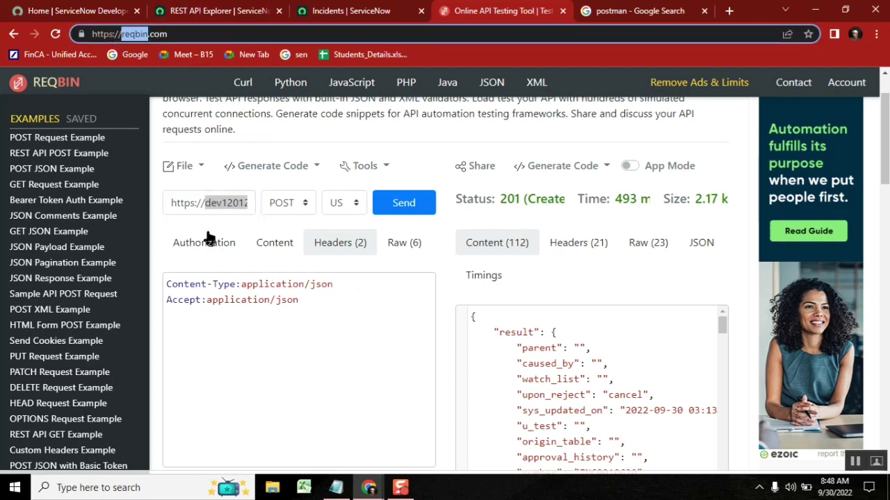
Step: Inspect the ReqBin request's endpoint URL and JSON content, and look at the Postman introduction image and its source page
left_click(229, 201)
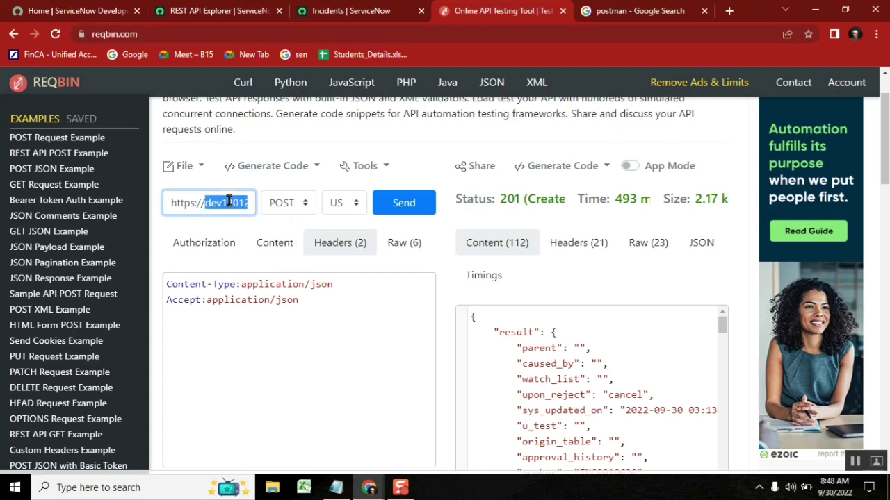
left_click(292, 247)
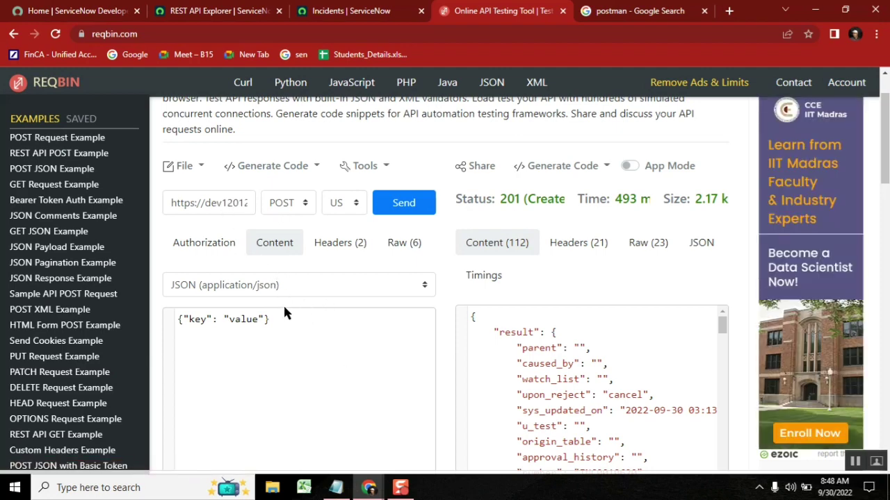
left_click(615, 8)
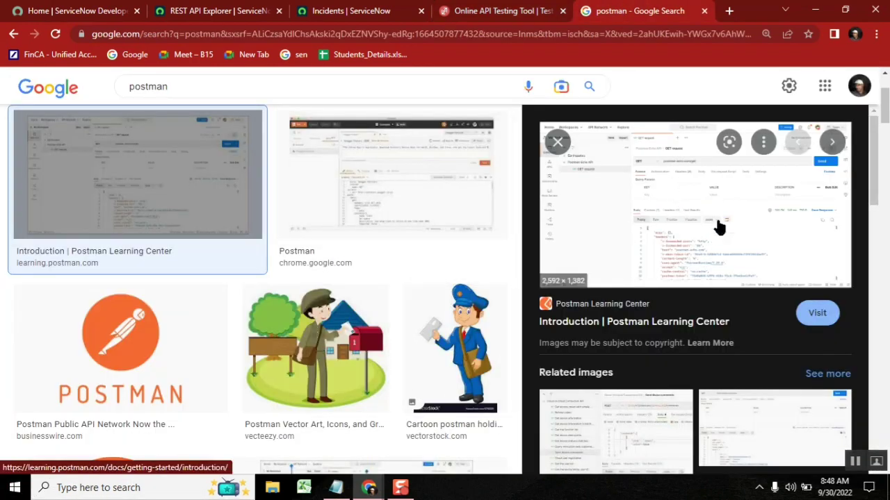
left_click(669, 213)
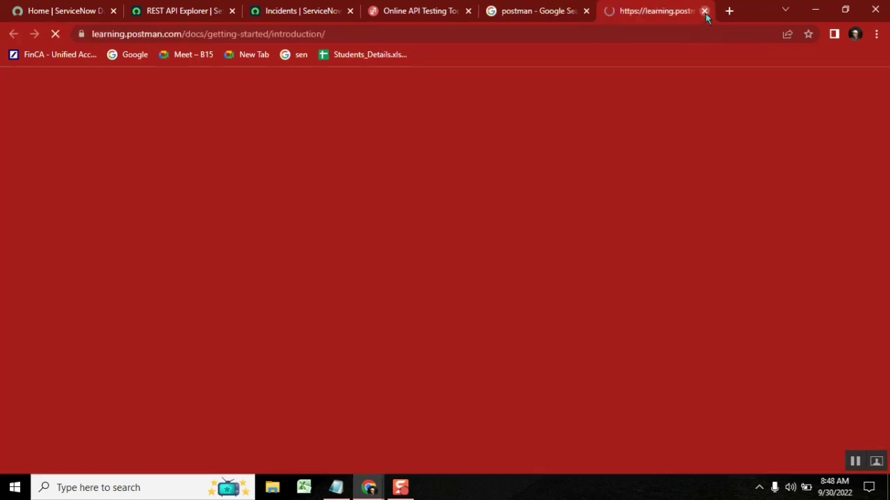
left_click(705, 11)
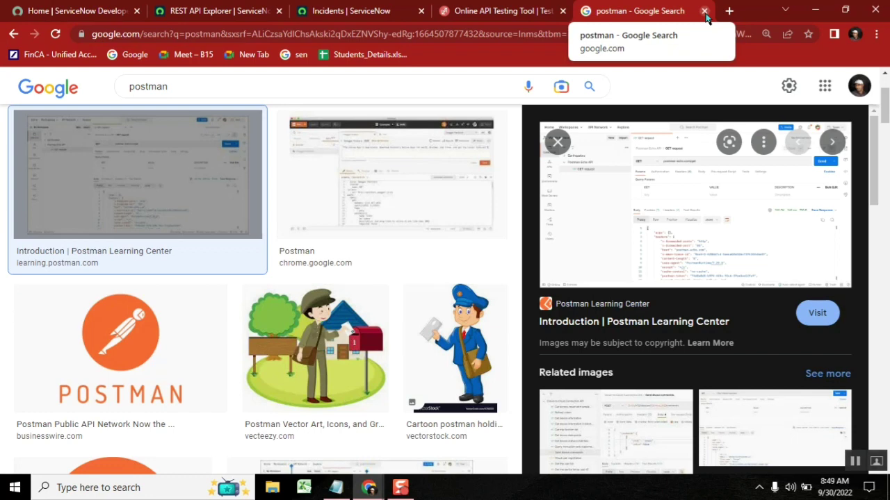
Step: List "Postman" and "SOAPUI" on separate lines below the second requirement in the Notepad notes, followed by blank lines
left_click(336, 487)
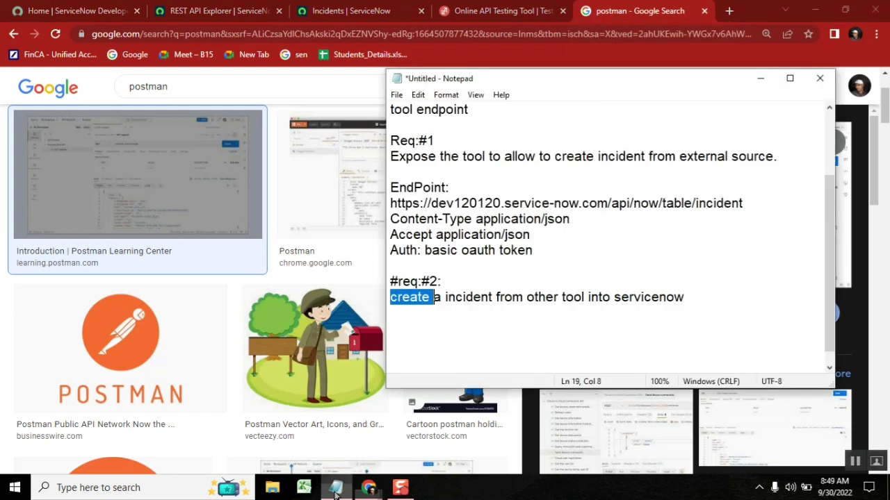
left_click(702, 288)
left_click(709, 292)
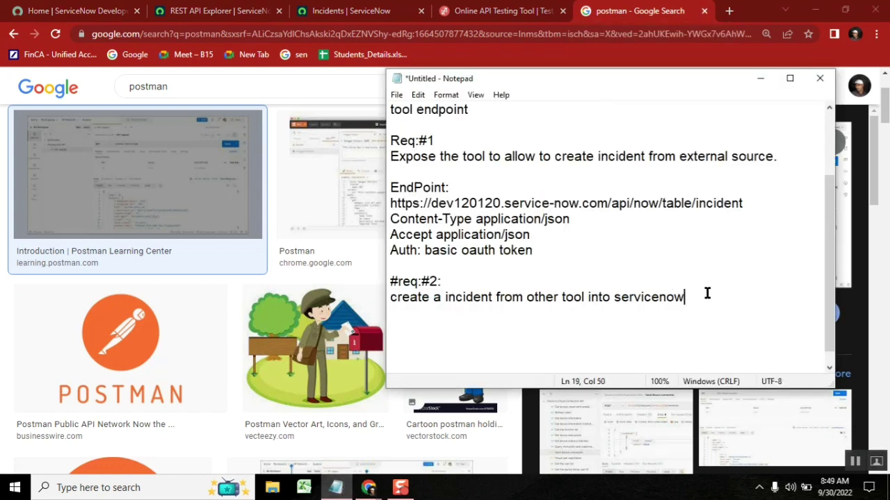
key("Return")
key("Return")
type("Postman")
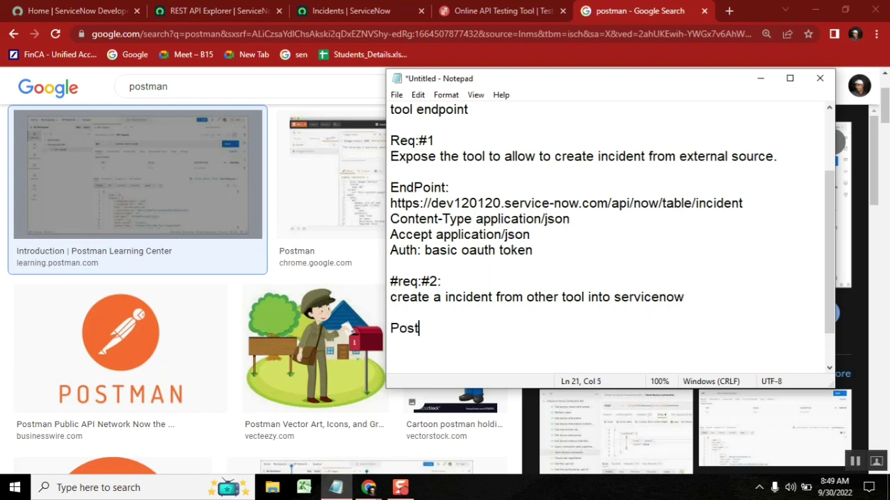
type("SOAPUI")
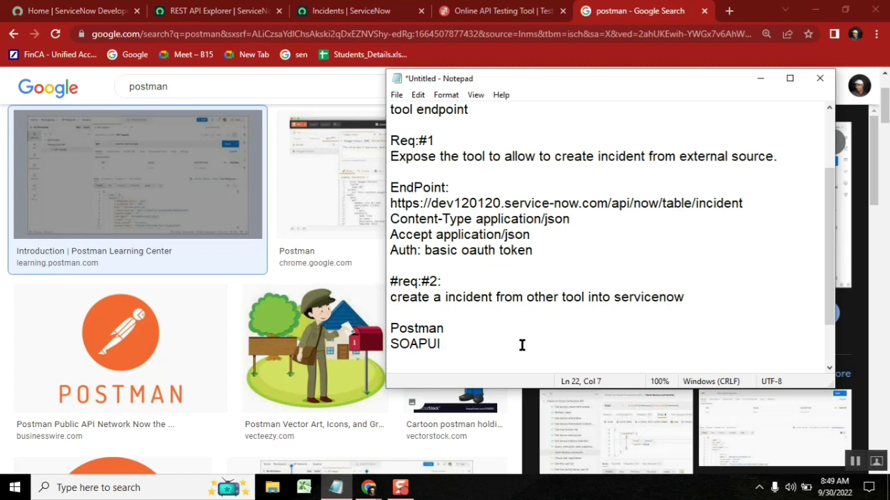
key("Return")
key("Return")
key("Return")
key("Return")
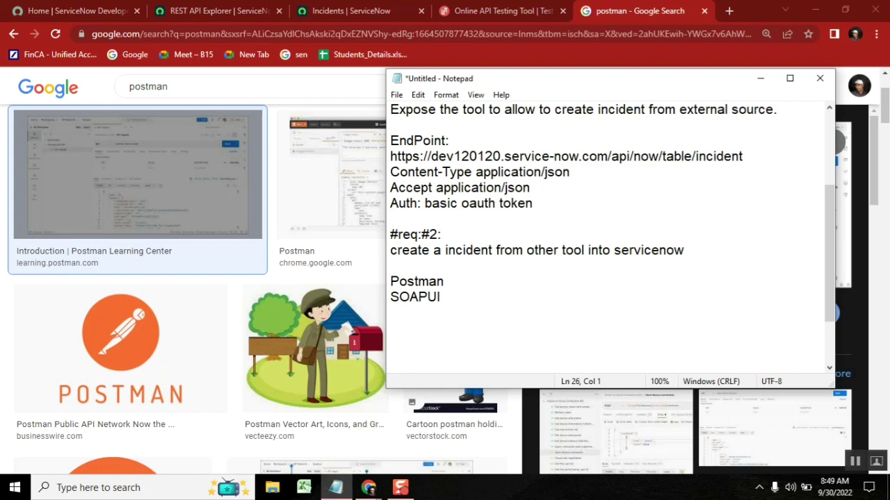
Step: Compare the ServiceNow incident list and the REST API Explorer's request details with the ReqBin request's content
left_click(348, 11)
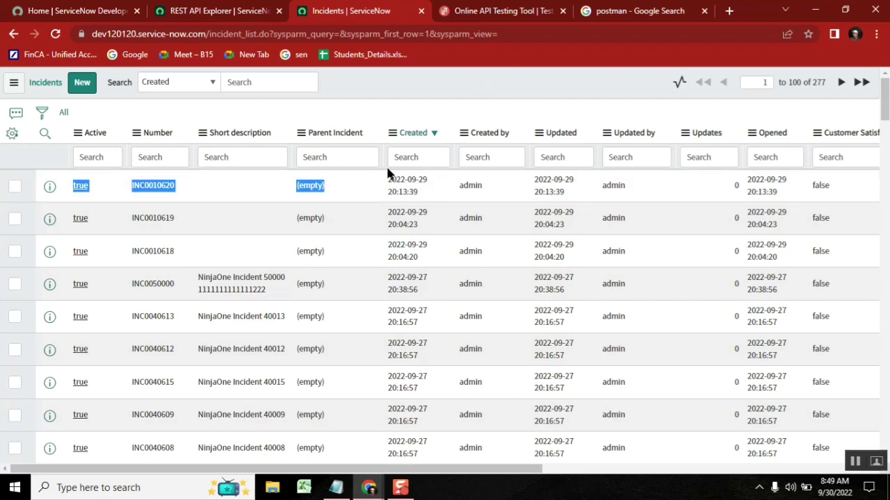
left_click(546, 11)
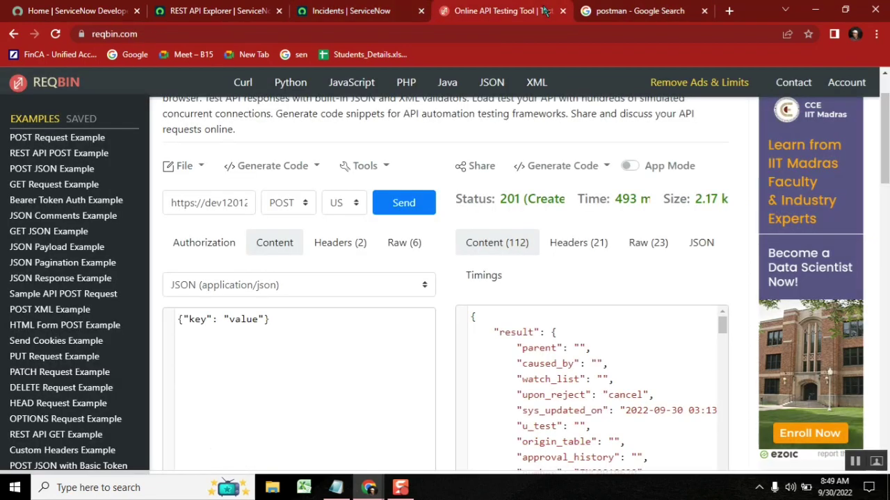
left_click(351, 11)
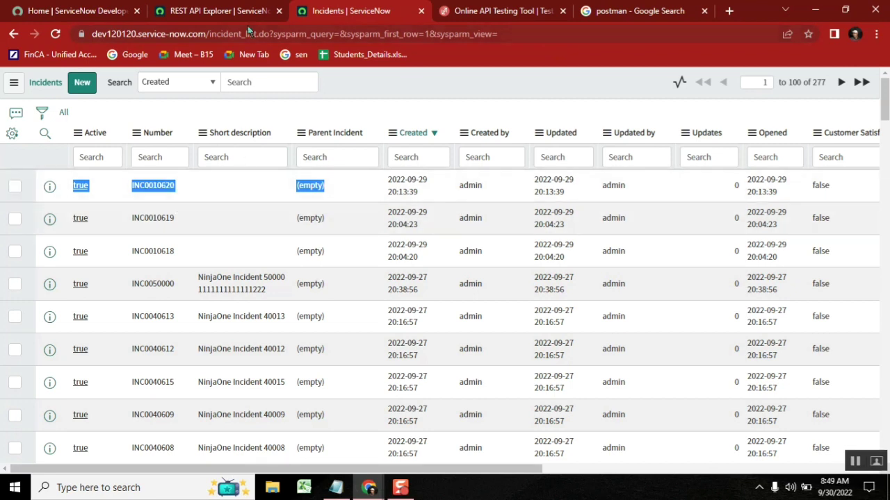
left_click(217, 11)
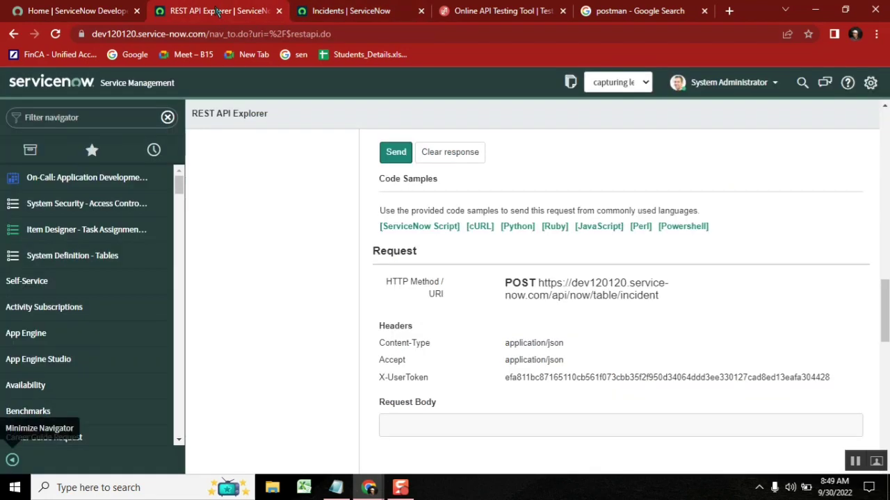
left_click(504, 15)
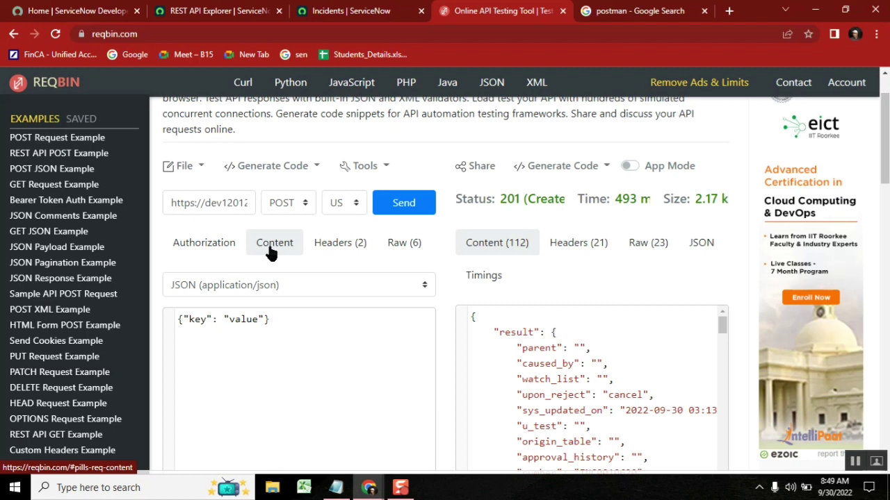
left_click(197, 319)
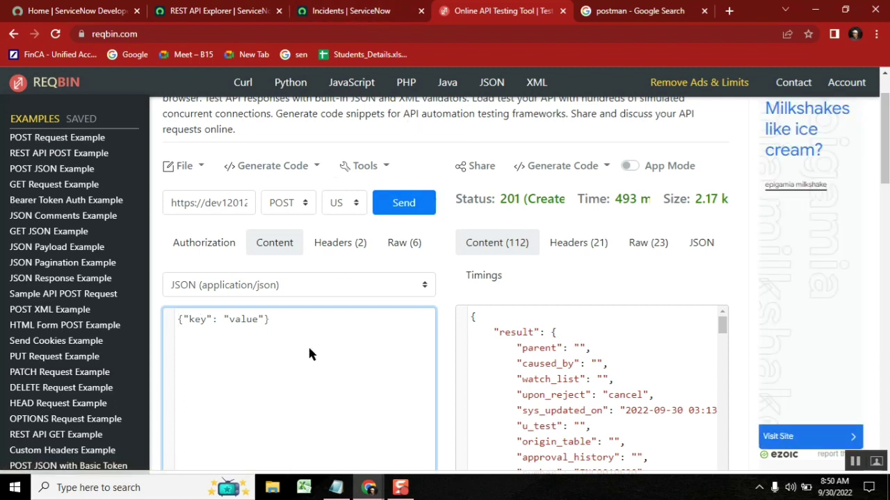
left_click(351, 15)
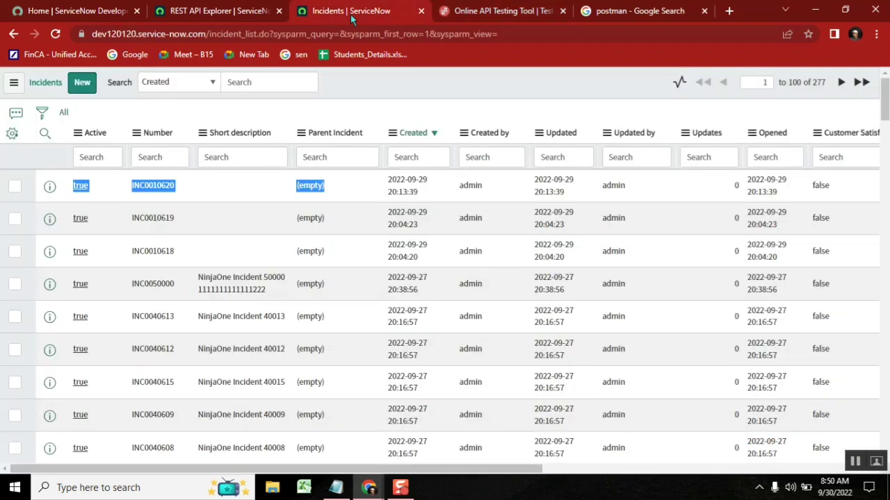
left_click(492, 12)
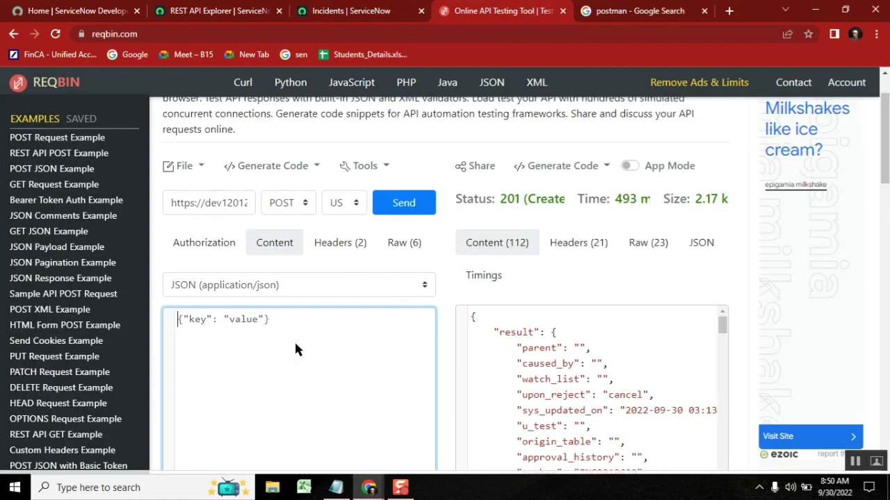
key("ctrl+a")
key("BackSpace")
type("{")
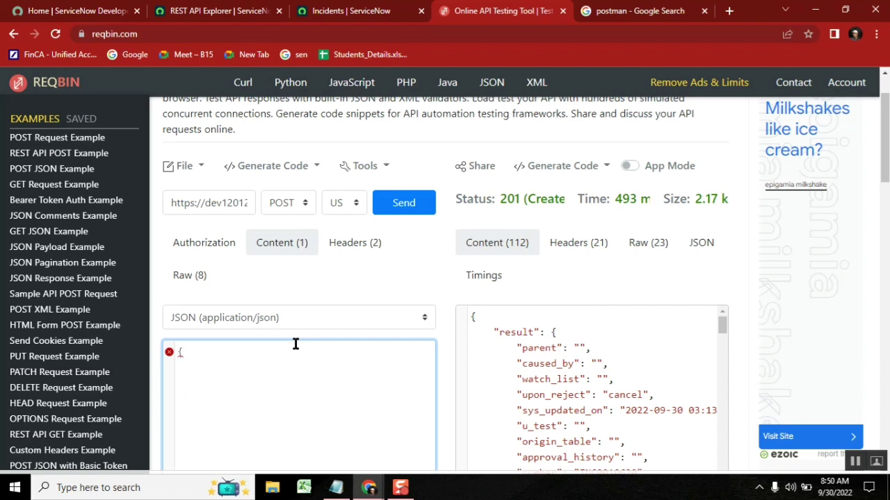
key("ctrl+z")
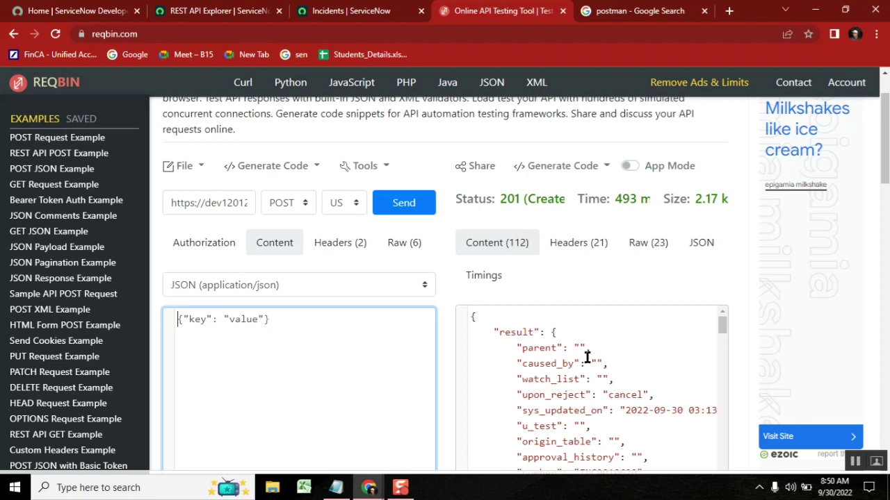
Step: Copy the response lines from the result's opening brace through "upon_reject" and put them in the JSON request body
left_click_drag(553, 332, 656, 394)
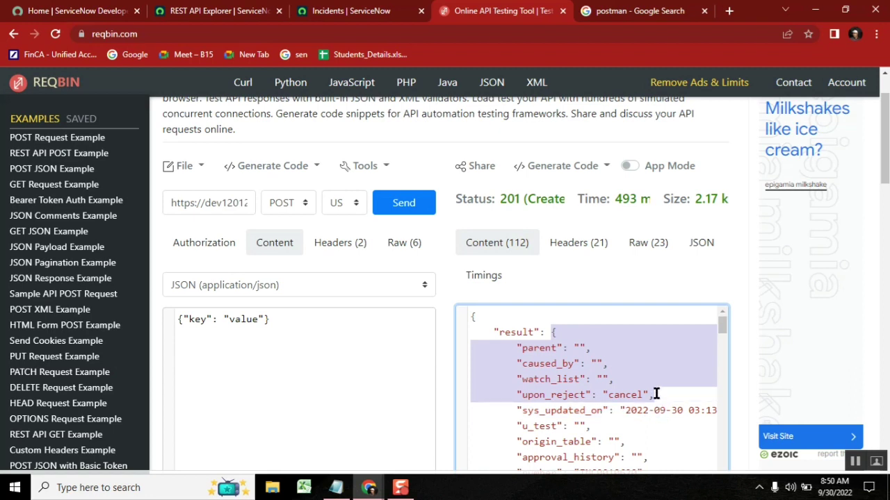
key("ctrl+c")
left_click(314, 325)
key("ctrl+a")
key("ctrl+v")
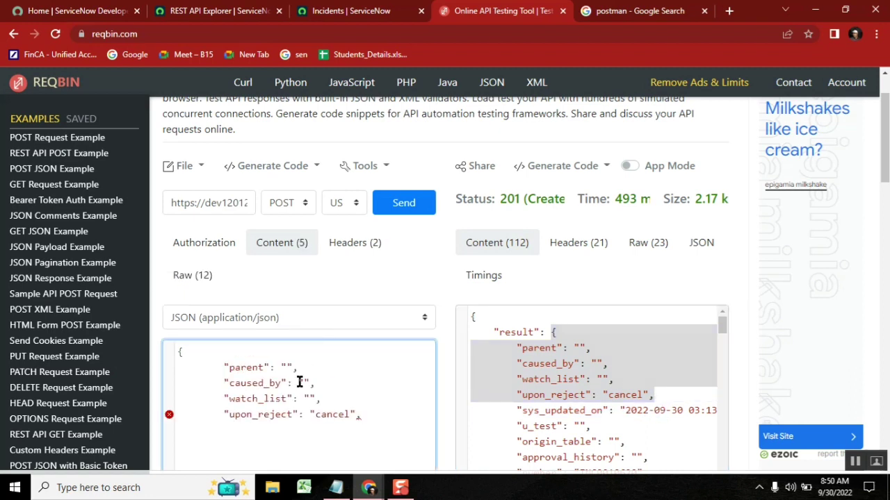
Step: Replace the "parent" key in the request body with "short_desciption" and set its value to "Testing for integration"
double_click(248, 367)
type("short")
type("_descipt")
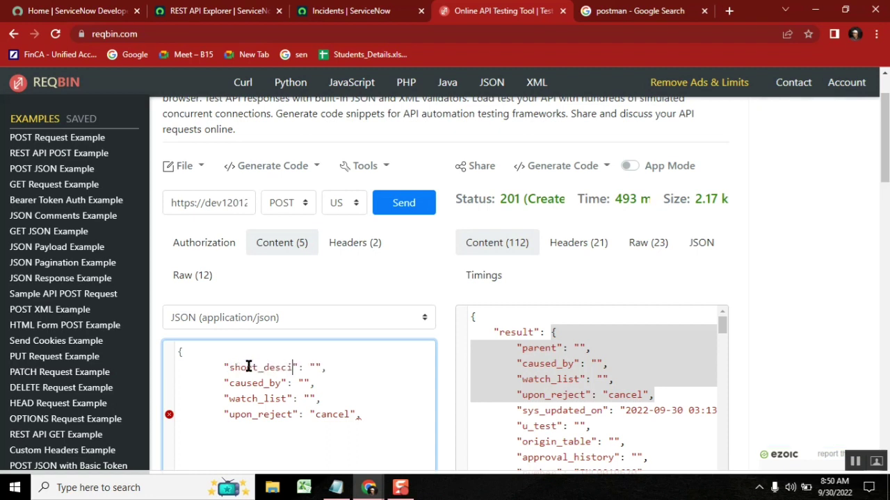
type("ion\": \"")
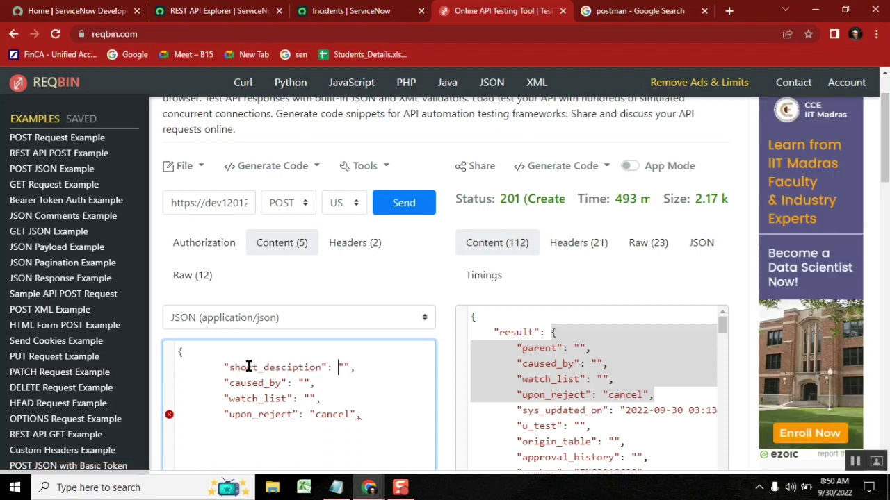
type("Testing for integration")
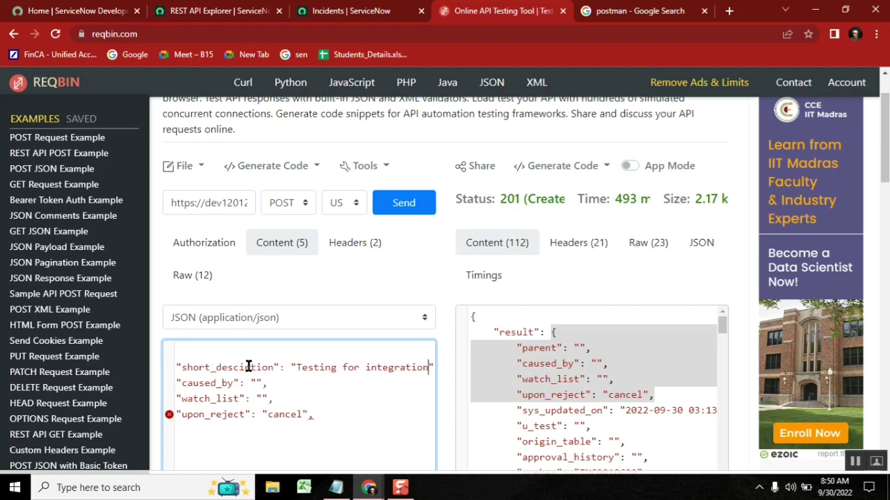
key("End")
type(",")
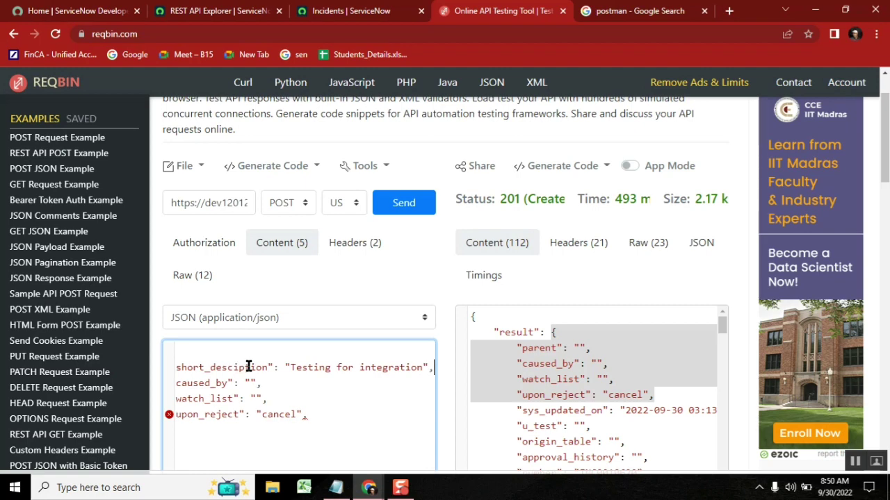
Step: Rename the "caused_by" key in the request body to "caller_id"
key("Left")
key("Left")
key("Left")
key("Left")
key("Left")
key("Left")
key("Left")
key("Left")
key("Left")
key("Left")
key("Left")
key("Left")
key("Left")
left_click(249, 366)
double_click(252, 384)
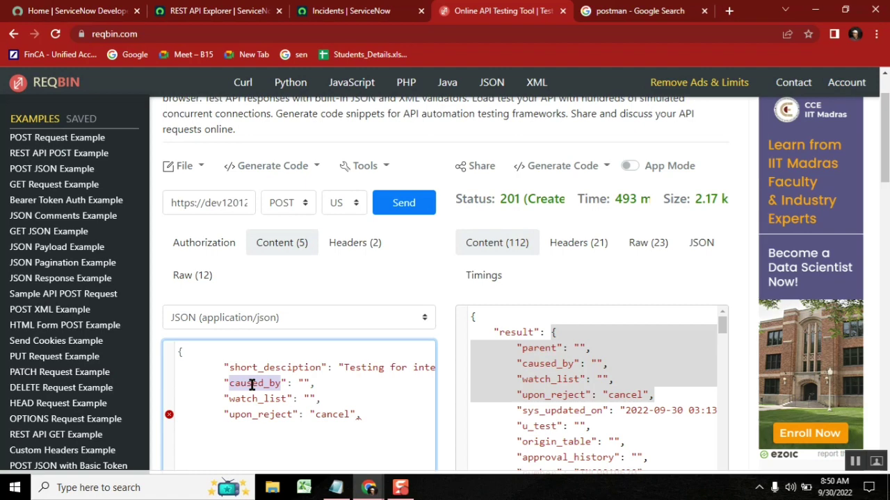
type("caller_id")
Step: Filter the ServiceNow navigator for "users" and open the User Administration users list in a new browser tab
left_click(193, 14)
left_click(72, 118)
type("users")
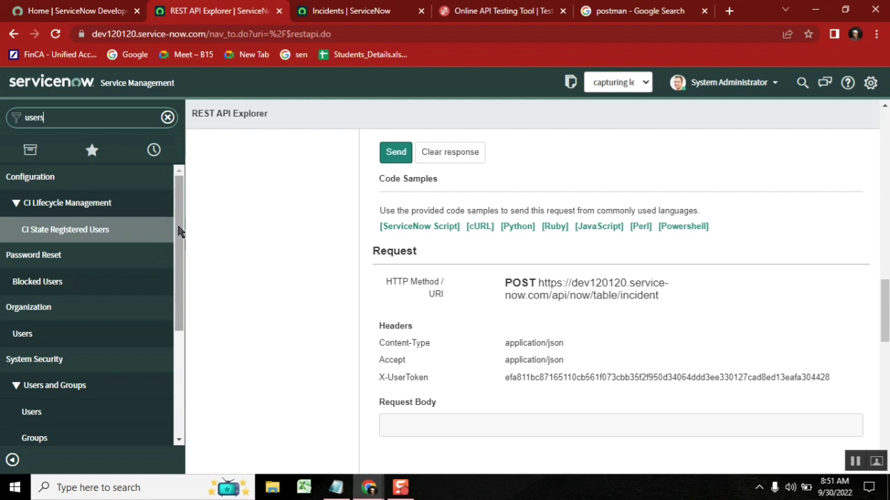
left_click_drag(179, 230, 177, 426)
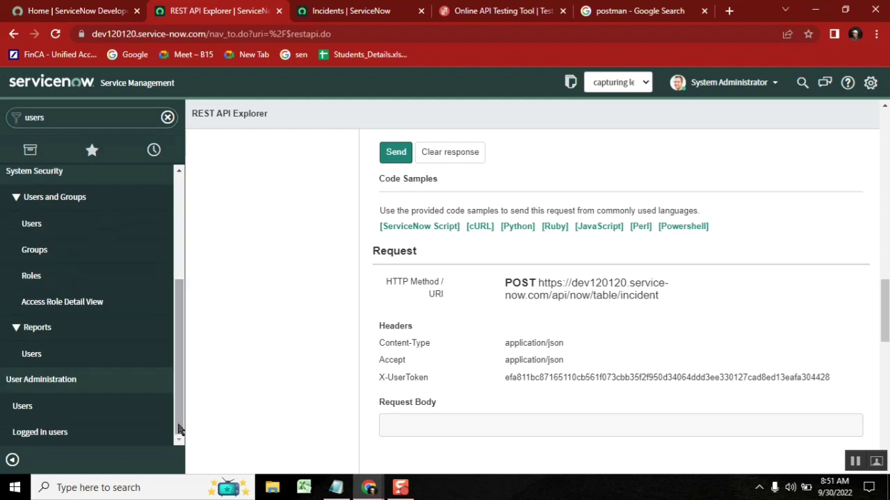
middle_click(61, 412)
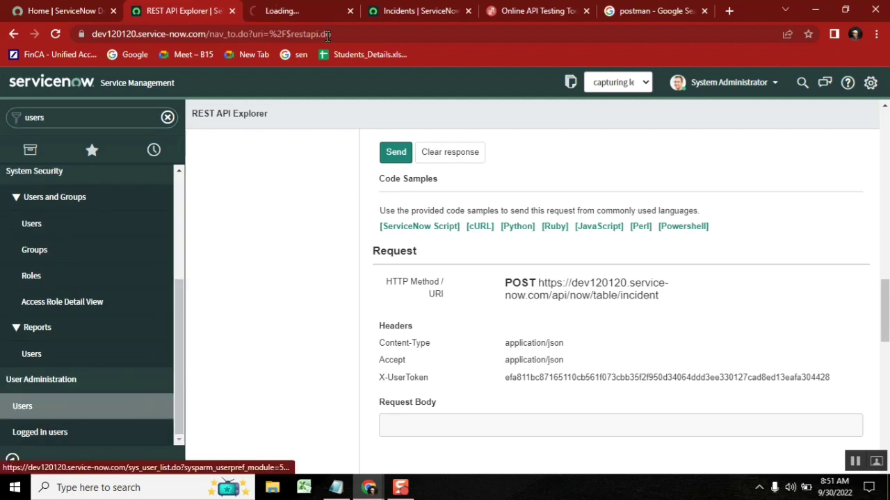
left_click(283, 21)
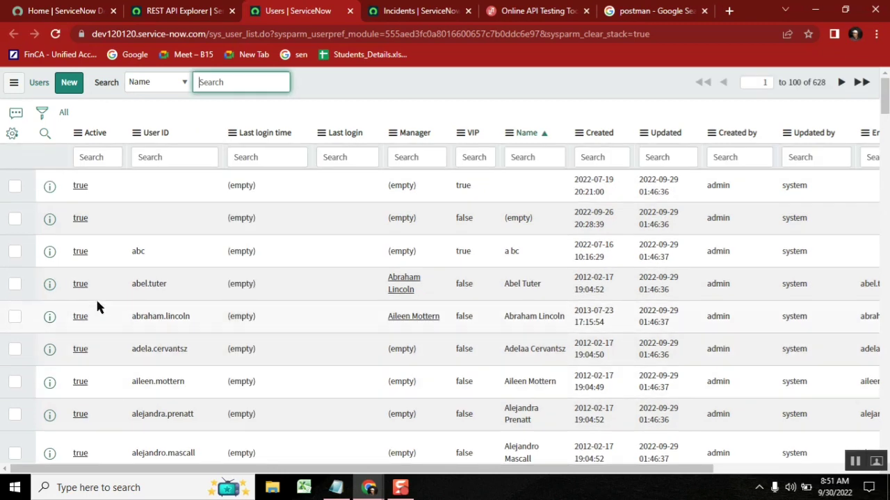
Step: Copy the sys_id from the URL of the fifth listed user's record and paste it as the "caller_id" value in the ReqBin body
left_click(82, 317)
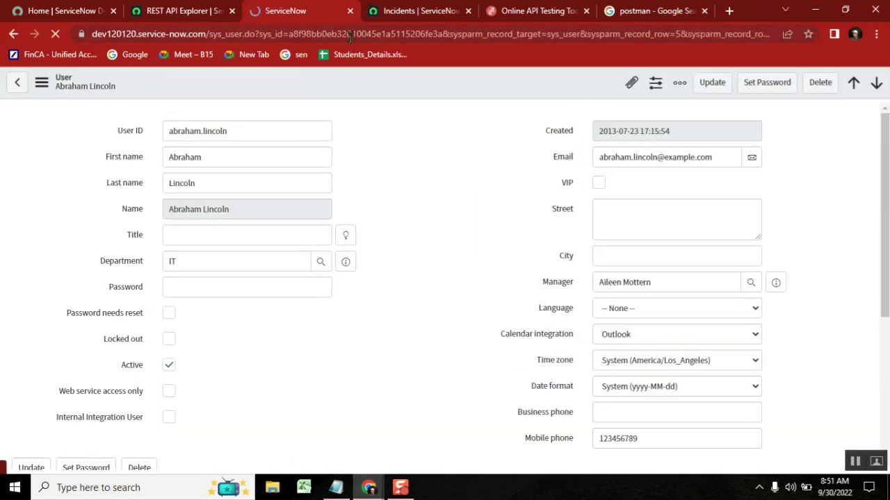
double_click(350, 34)
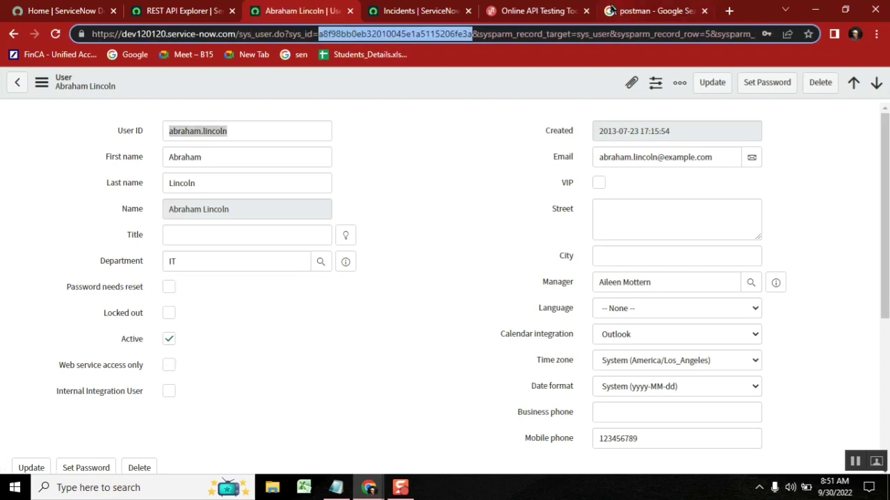
left_click(525, 19)
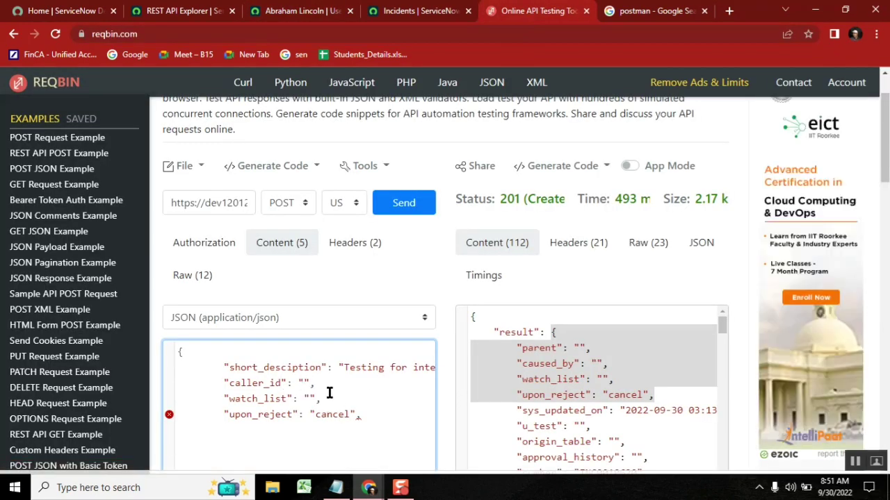
key("ctrl+v")
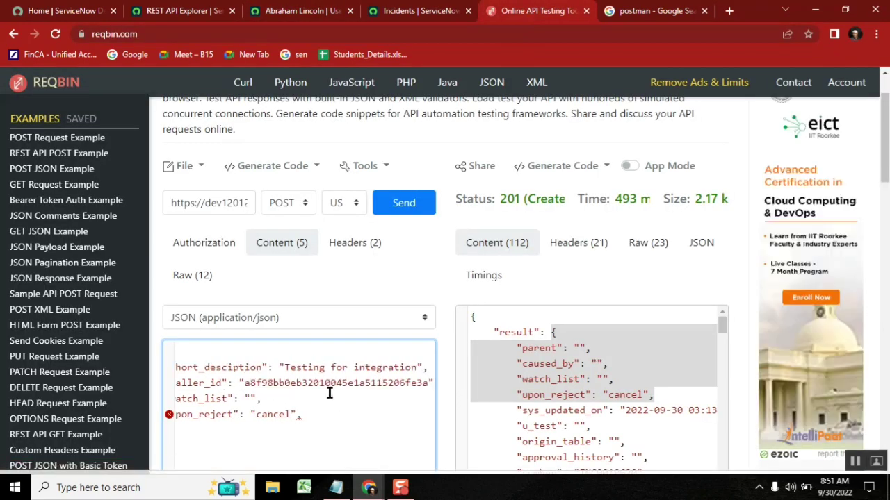
Step: Delete the "watch_list" and "upon_reject" lines from the JSON request body
left_click(307, 411)
key("Left")
key("Left")
key("Left")
key("Left")
key("Left")
key("Left")
key("Left")
key("Up")
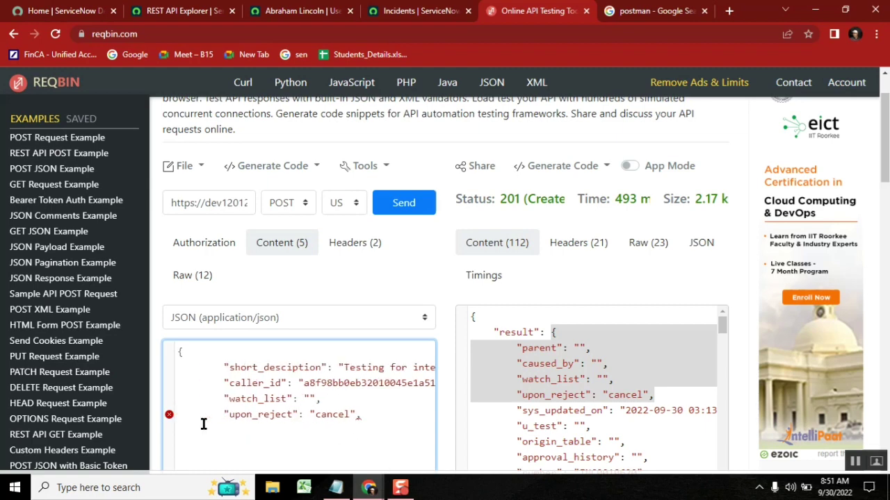
left_click_drag(377, 415, 222, 398)
key("BackSpace")
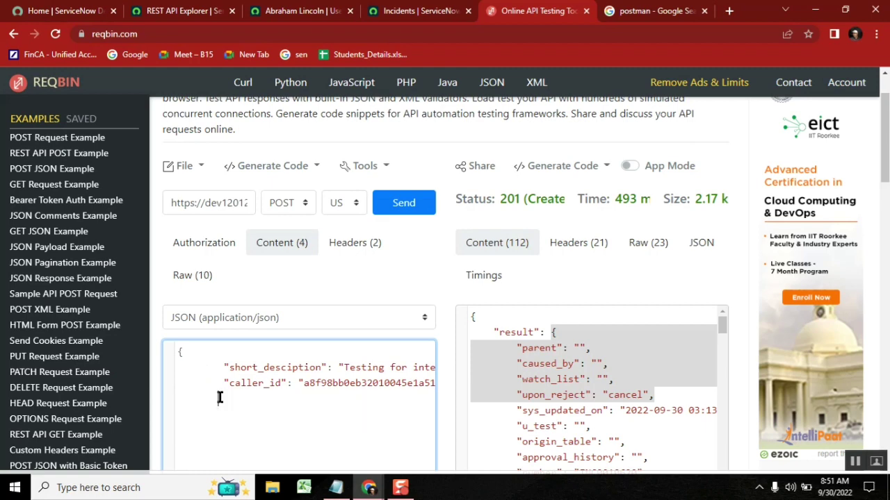
Step: Remove the trailing comma after the "caller_id" value and close the JSON body with a closing brace on its own line
key("Up")
key("Right")
key("Right")
key("Right")
key("Right")
key("Right")
key("Right")
key("Right")
key("Right")
key("Right")
key("Right")
key("Right")
key("Right")
key("Right")
key("Right")
key("Right")
key("Right")
key("Right")
key("Right")
key("Right")
key("Right")
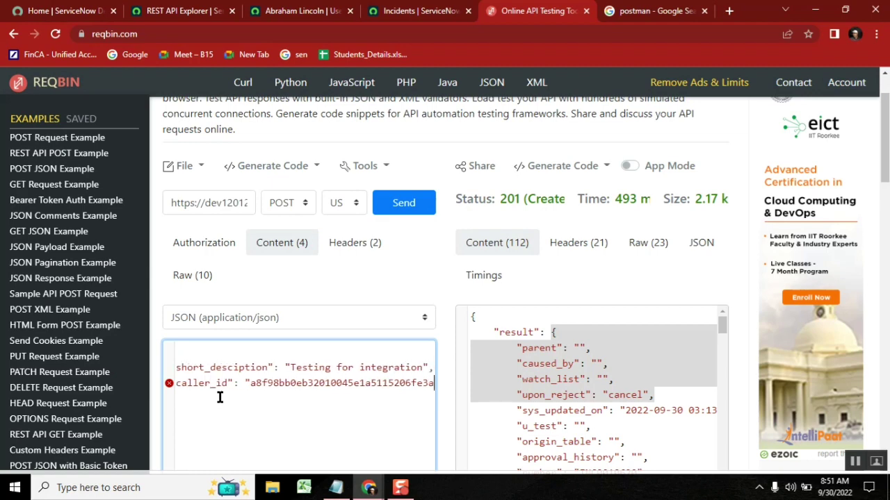
key("BackSpace")
key("Return")
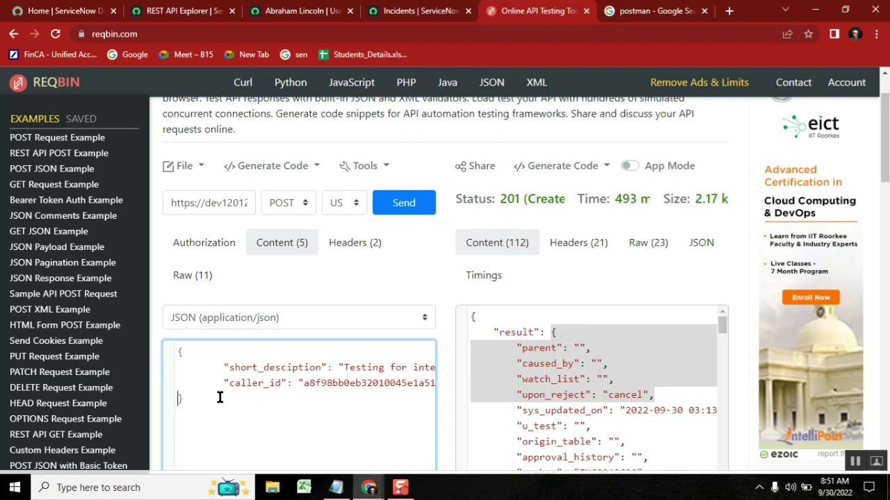
key("BackSpace")
key("Left")
key("Left")
key("Left")
key("Left")
key("Left")
key("Left")
key("Left")
key("Left")
key("Left")
key("Left")
key("Left")
key("Left")
key("Left")
key("Left")
key("Left")
key("Left")
key("Left")
key("Left")
key("Left")
key("Left")
key("Left")
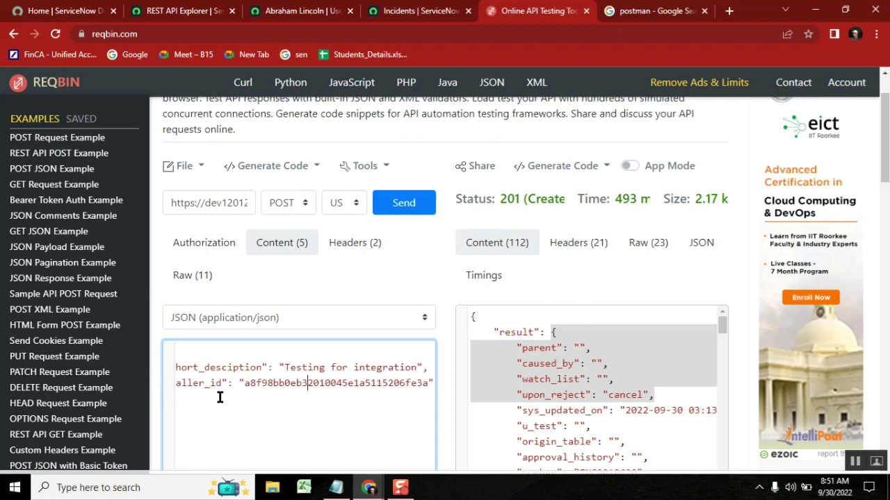
key("Home")
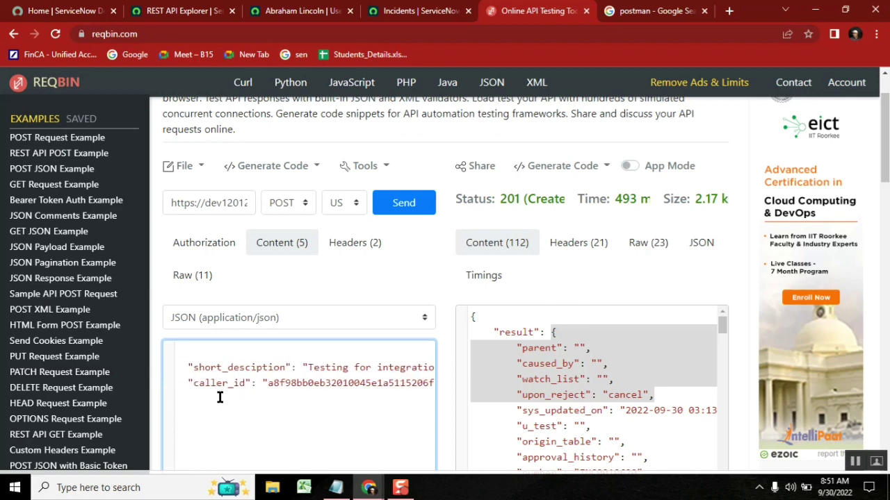
key("Left")
key("Left")
key("Left")
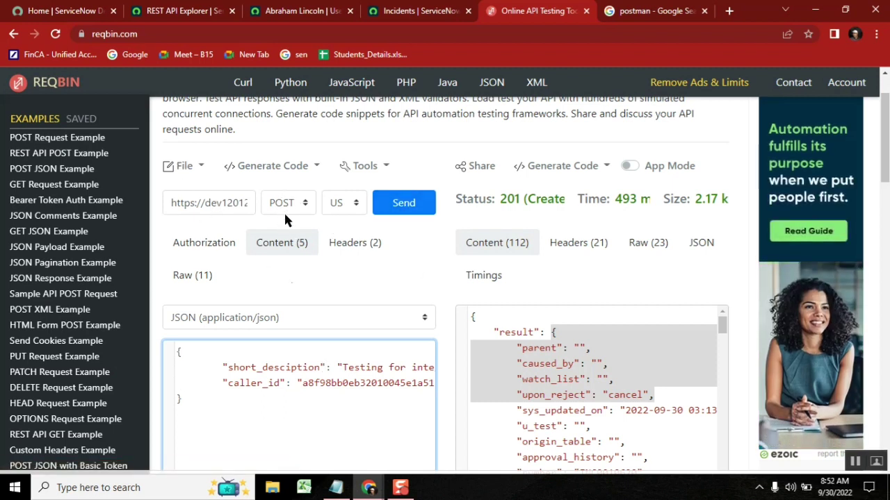
Step: Send the POST request and refresh the ServiceNow incidents list
left_click(405, 205)
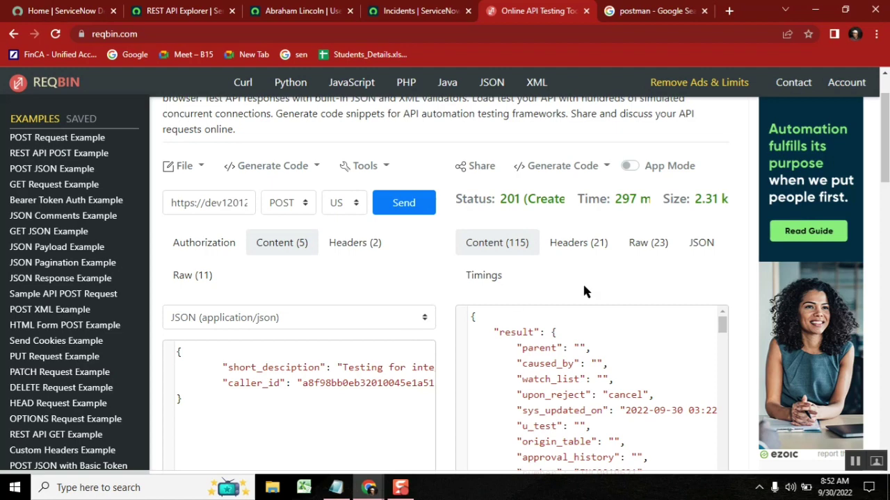
left_click(420, 11)
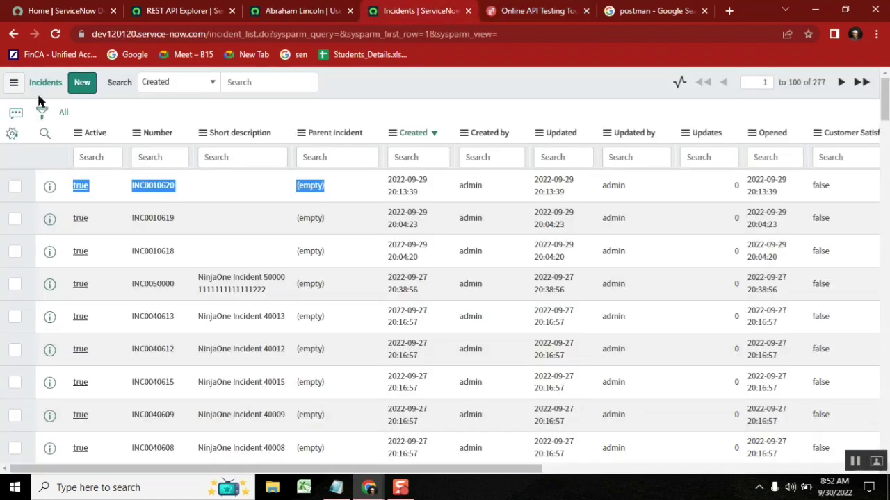
left_click(64, 114)
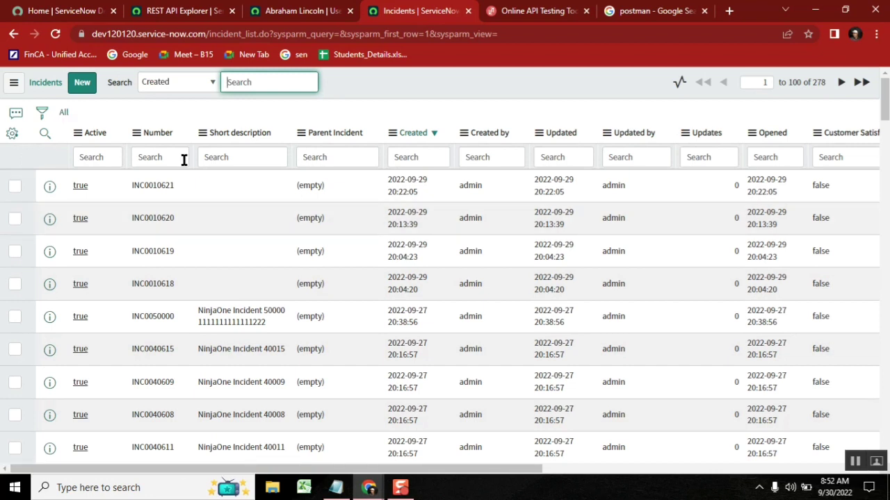
Step: Open the newest incident in a new browser tab and check its caller and short description
middle_click(82, 189)
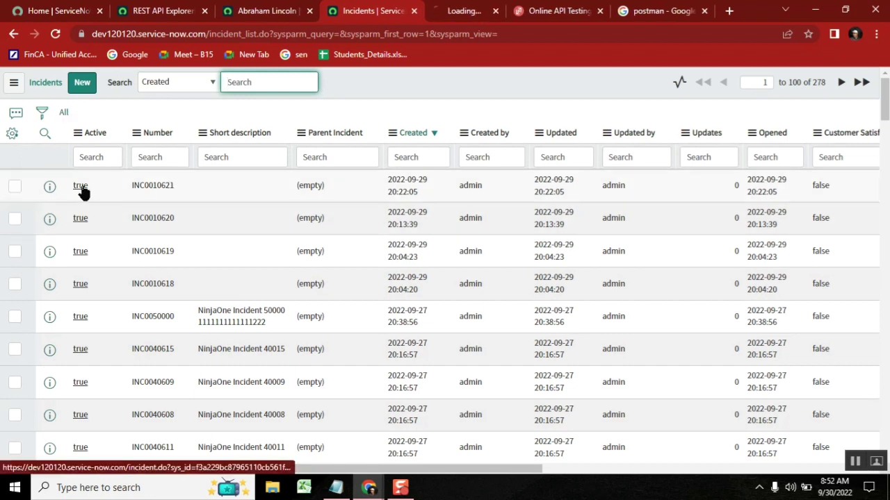
left_click(455, 10)
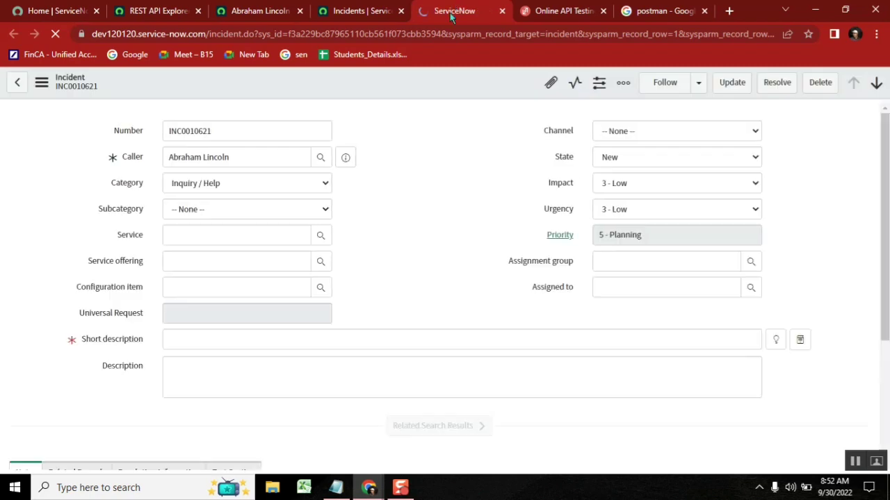
double_click(189, 157)
left_click(112, 346)
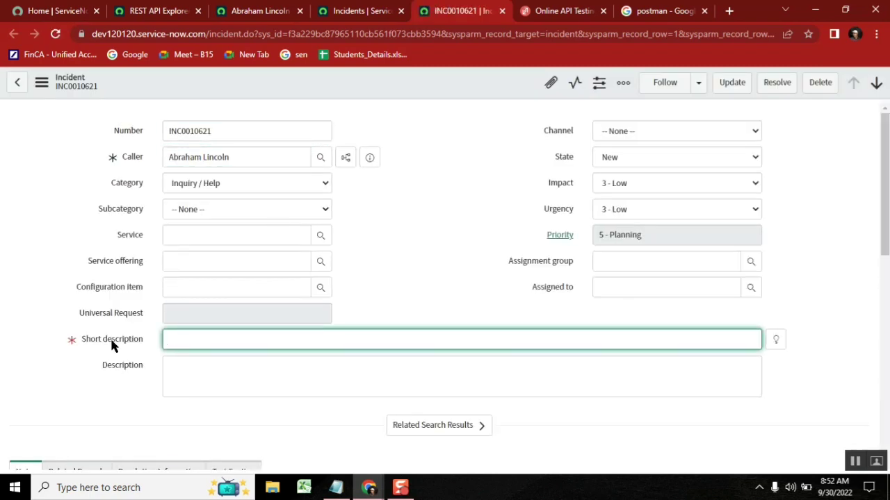
Step: Correct the misspelled "short_desciption" key in the ReqBin body to "short_description"
left_click(562, 11)
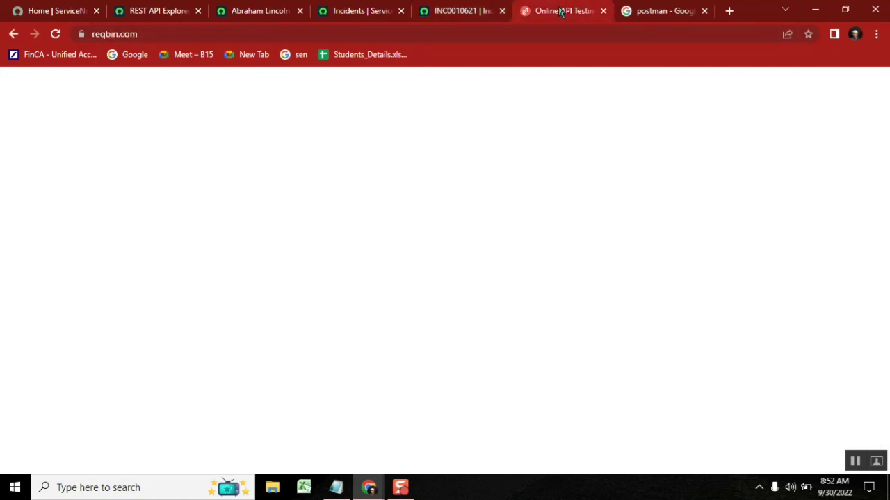
left_click(259, 368)
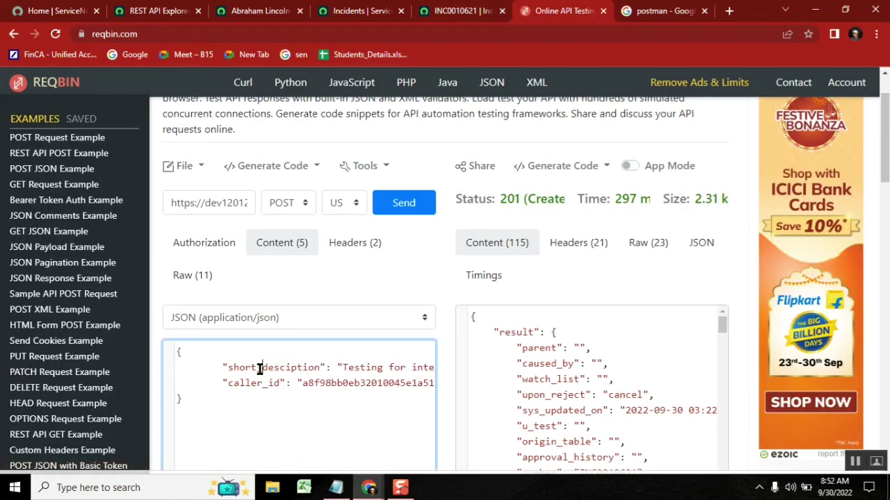
left_click(284, 367)
type("r")
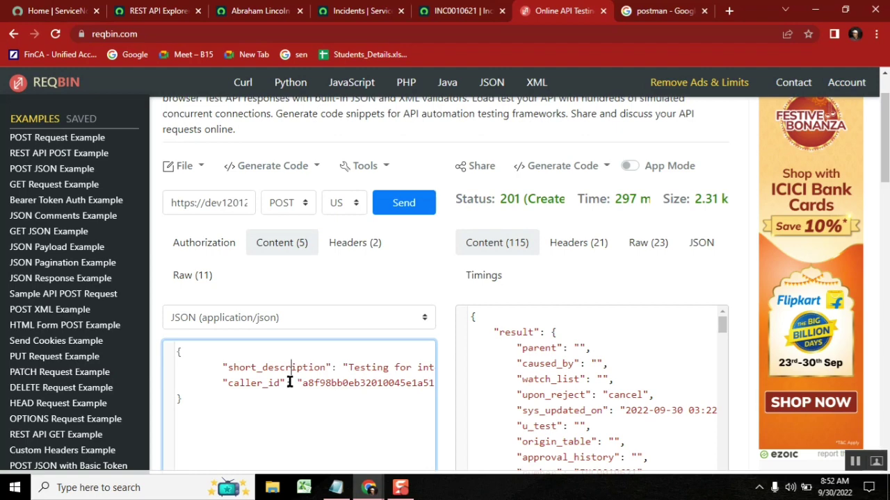
Step: Copy the "short_description" line and paste it on a new line below "caller_id"
triple_click(224, 364)
key("ctrl+c")
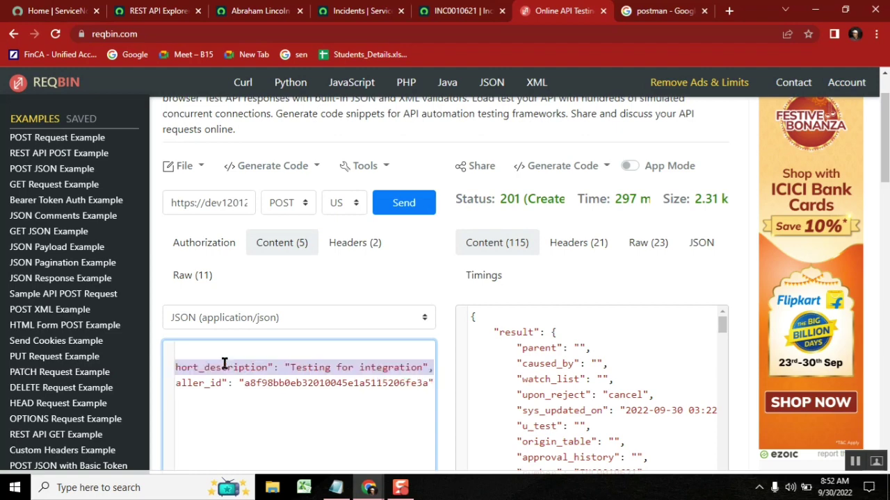
key("End")
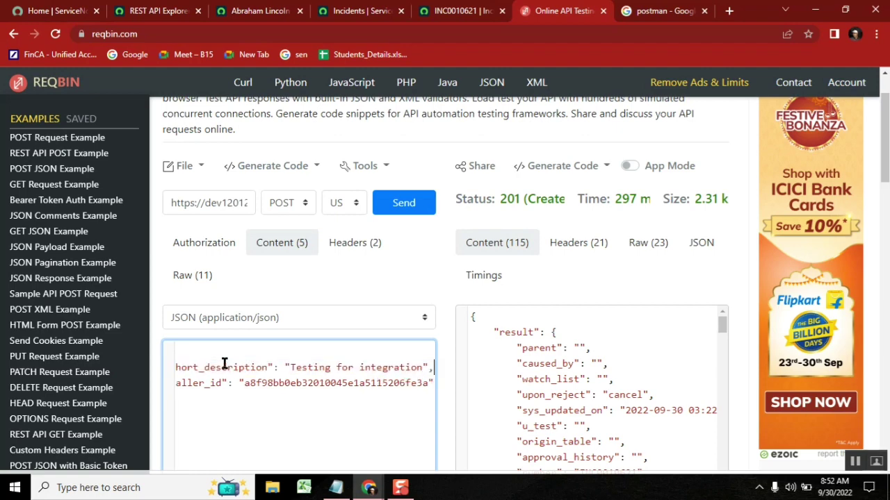
key("Down")
key("Return")
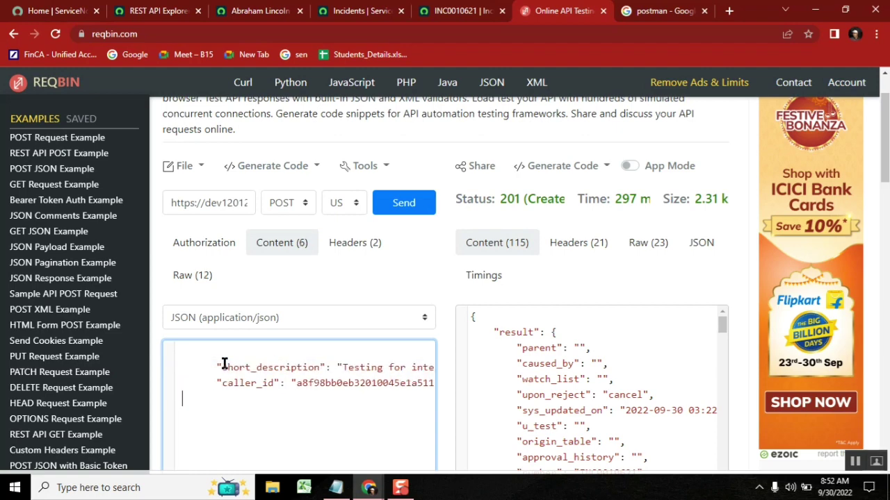
key("ctrl+v")
Step: Rename the pasted line's key to "description" and remove the line's trailing comma
left_click(232, 398)
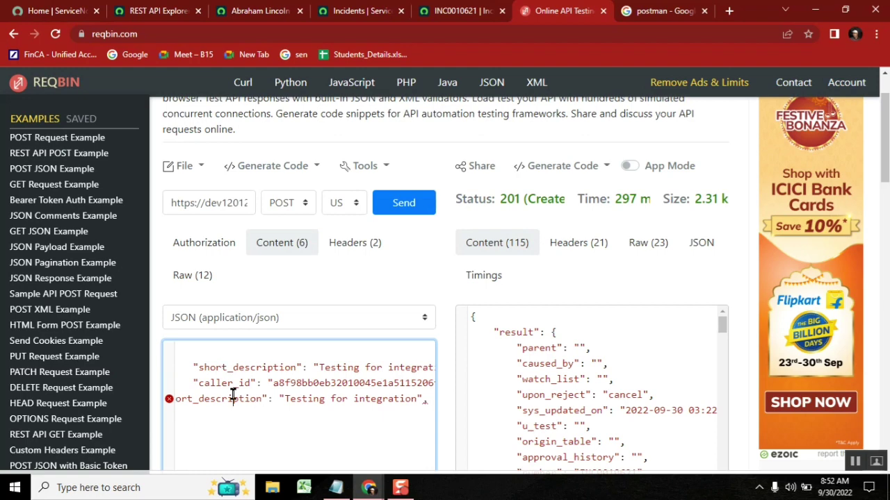
left_click(199, 402)
key("BackSpace")
key("BackSpace")
key("BackSpace")
key("BackSpace")
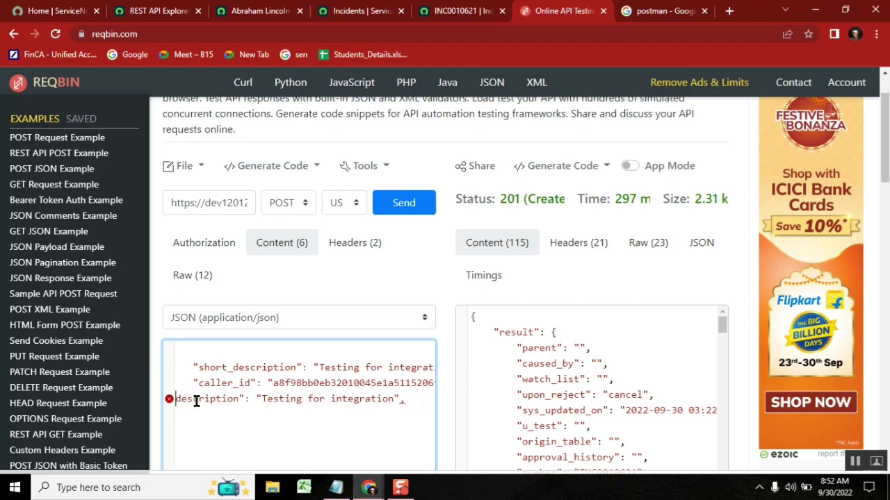
key("BackSpace")
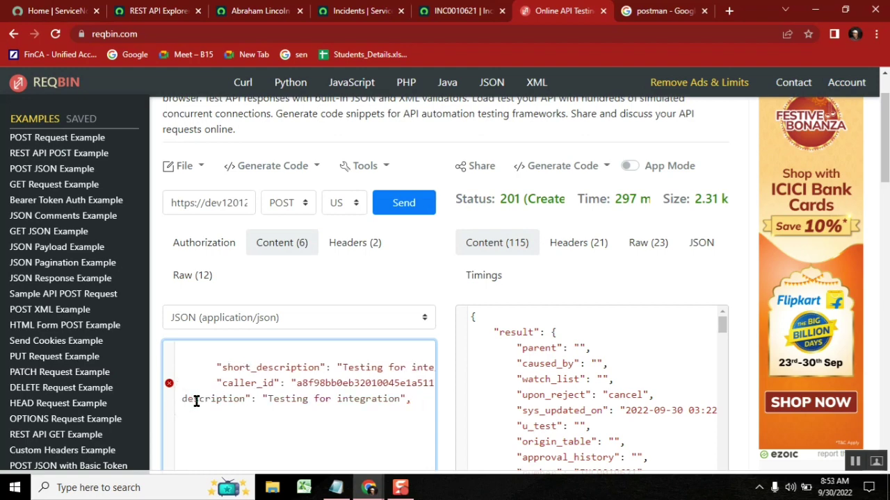
left_click(414, 402)
key("BackSpace")
left_click(183, 398)
type("\"")
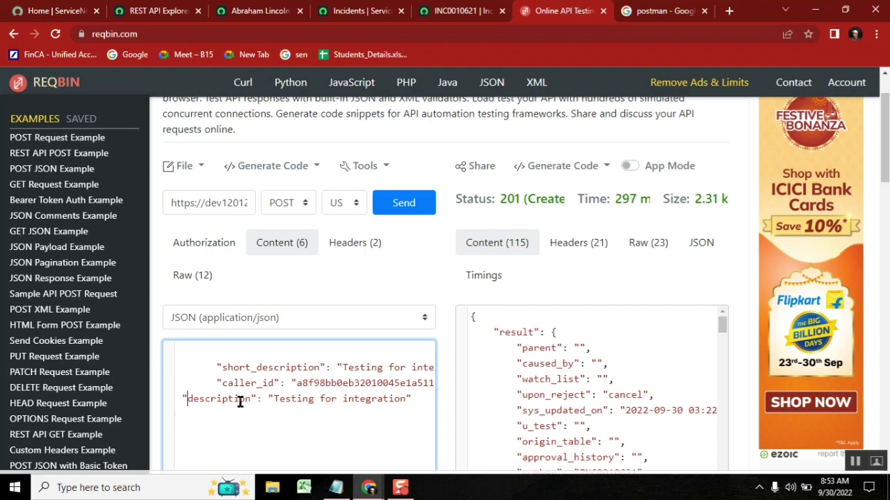
Step: Extend the "description" value to "Testing for integration - Description"
left_click(408, 399)
type("- Descri")
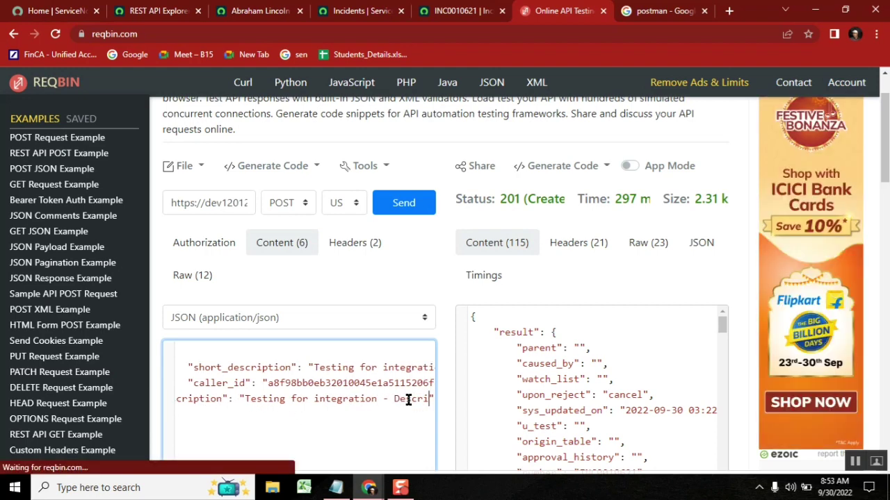
type("ption")
key("Home")
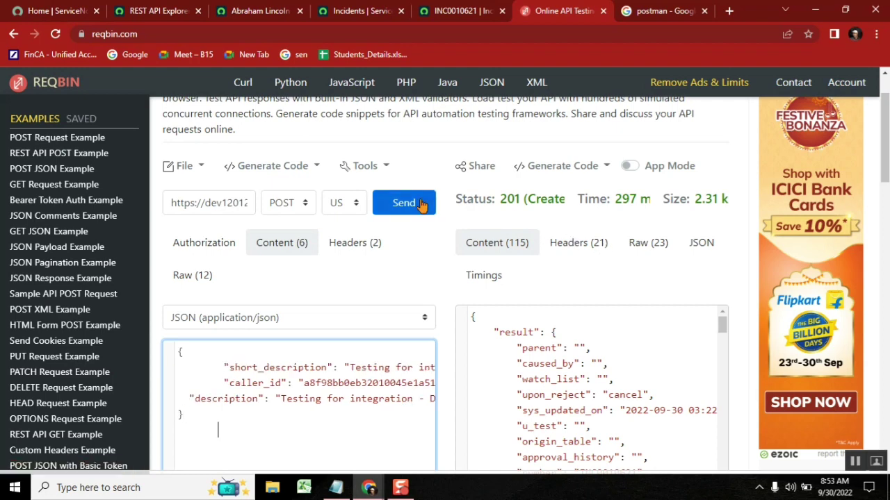
Step: Close the opened incident's browser tab and send the updated POST request from ReqBin
left_click(453, 12)
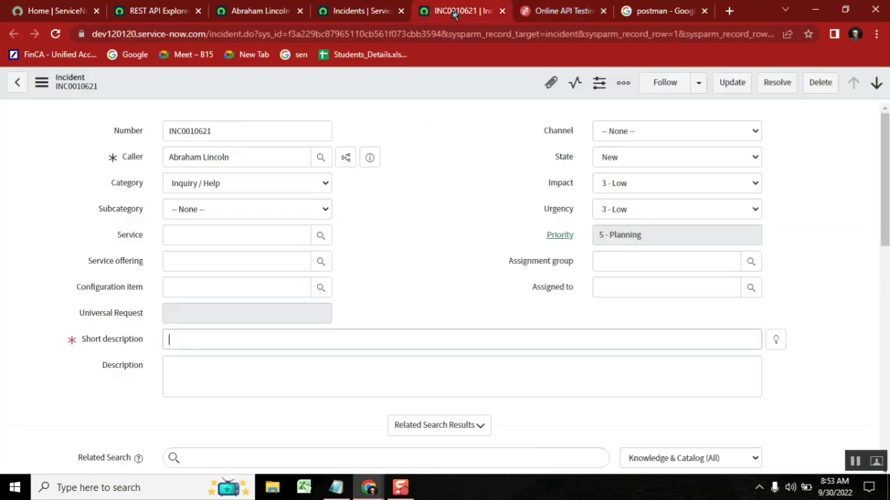
left_click(502, 10)
left_click(413, 212)
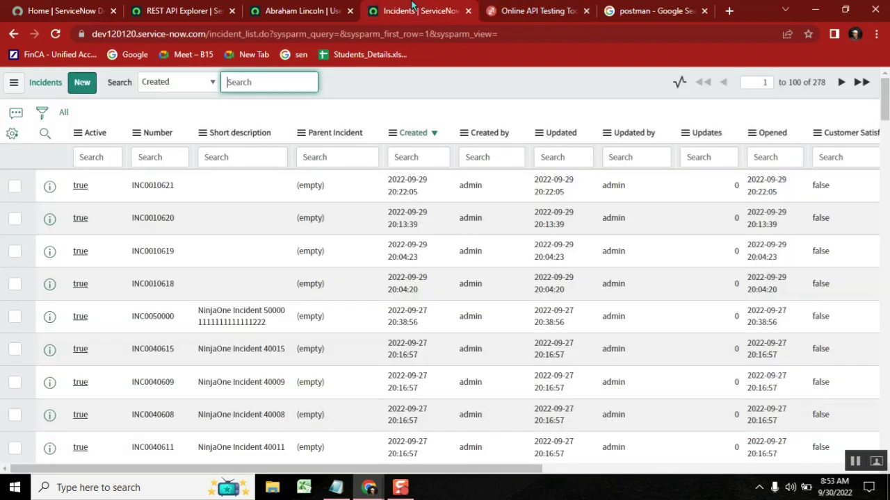
Step: Refresh the ServiceNow incidents list and open the newest incident to check its caller, short description and description
left_click(413, 7)
left_click(62, 113)
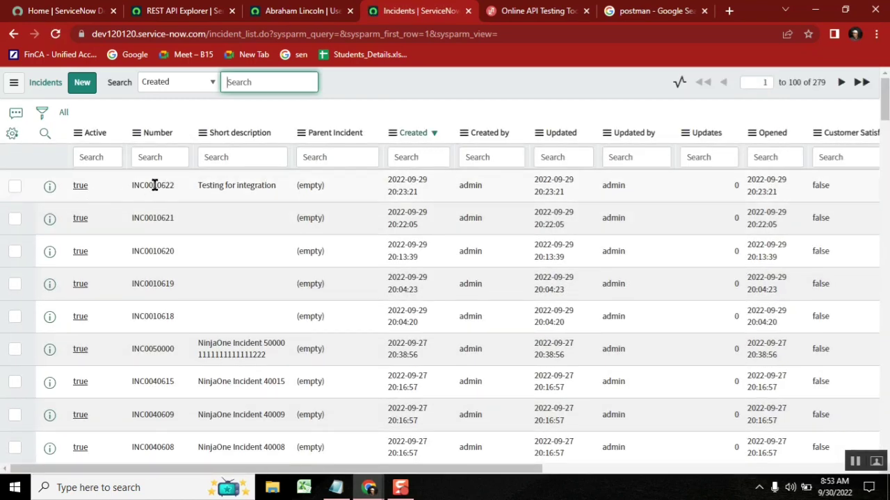
left_click(82, 188)
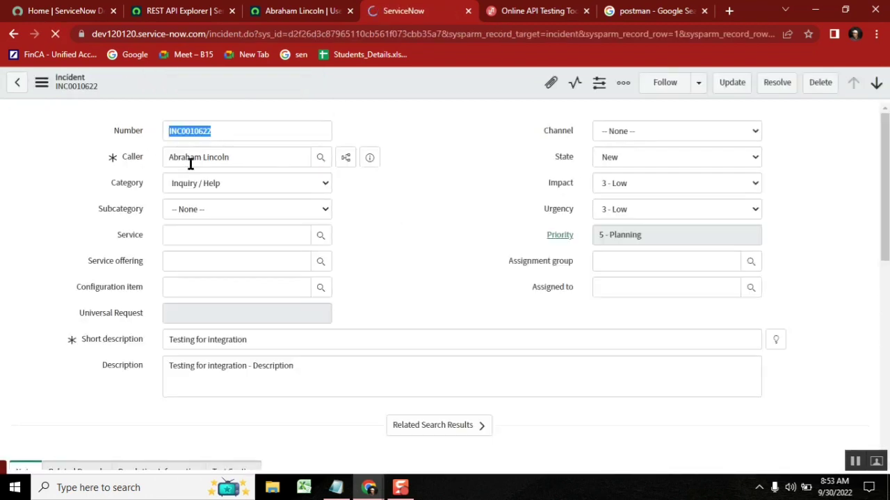
left_click(188, 161)
double_click(186, 161)
left_click(209, 340)
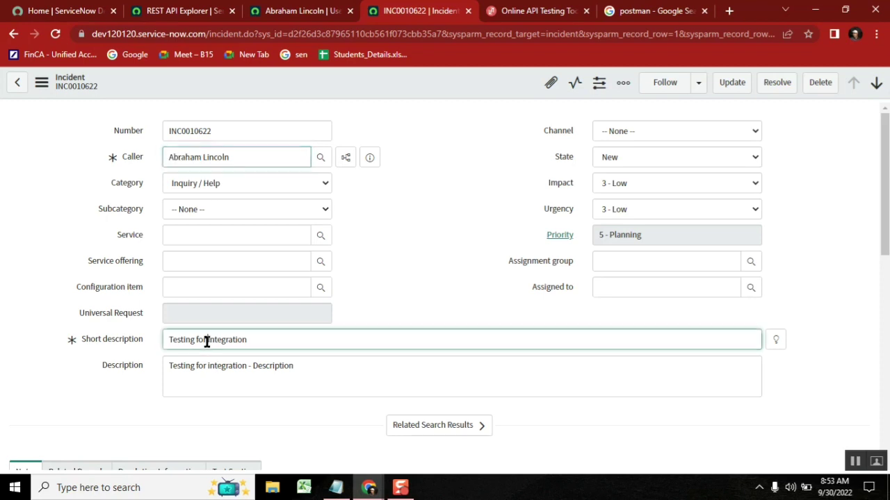
double_click(208, 341)
double_click(224, 366)
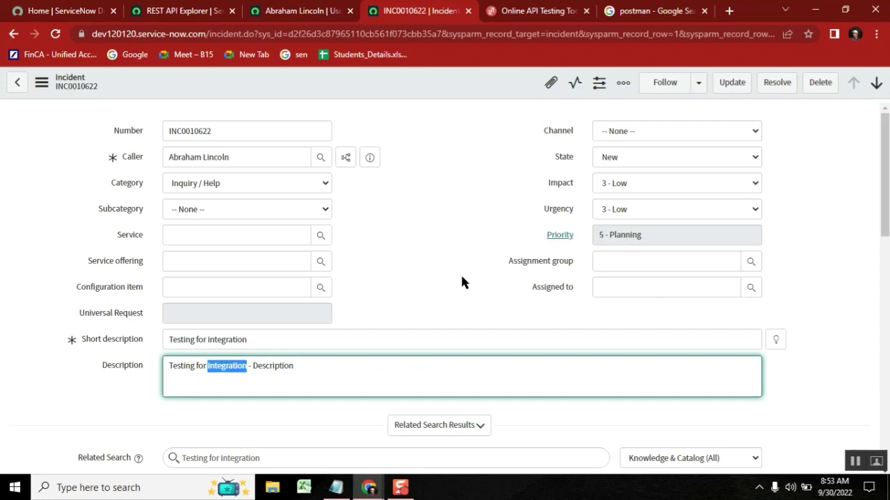
Step: Review the ReqBin request's Basic Auth settings and bring up the Notepad notes
left_click(539, 10)
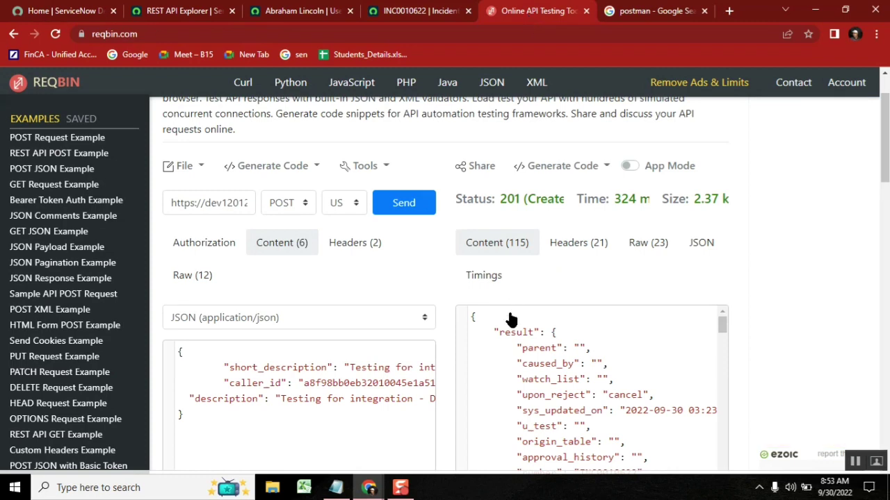
left_click(217, 249)
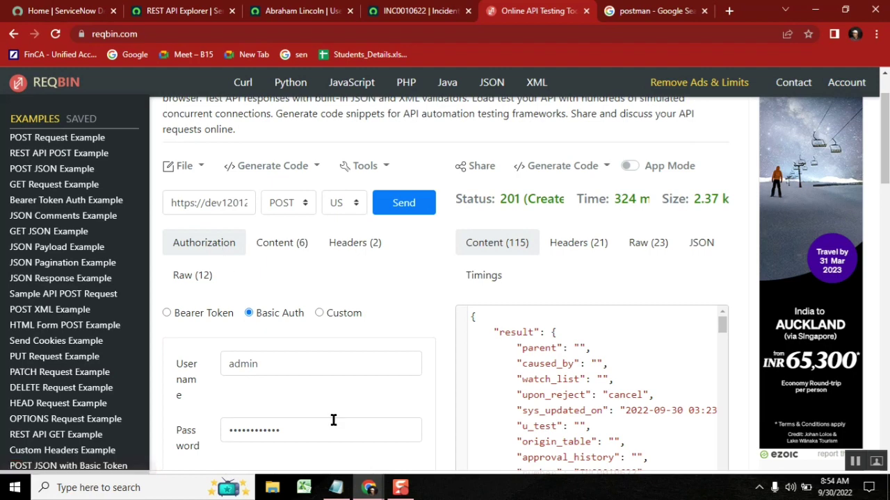
left_click(323, 357)
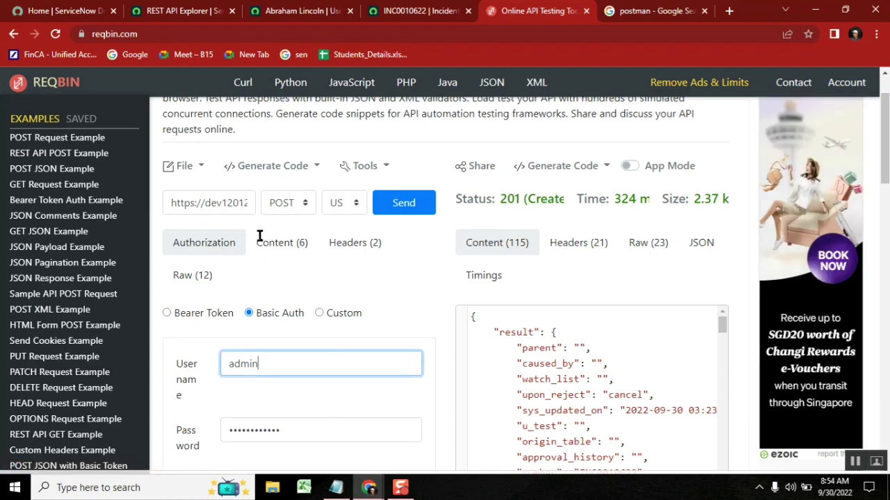
left_click(336, 488)
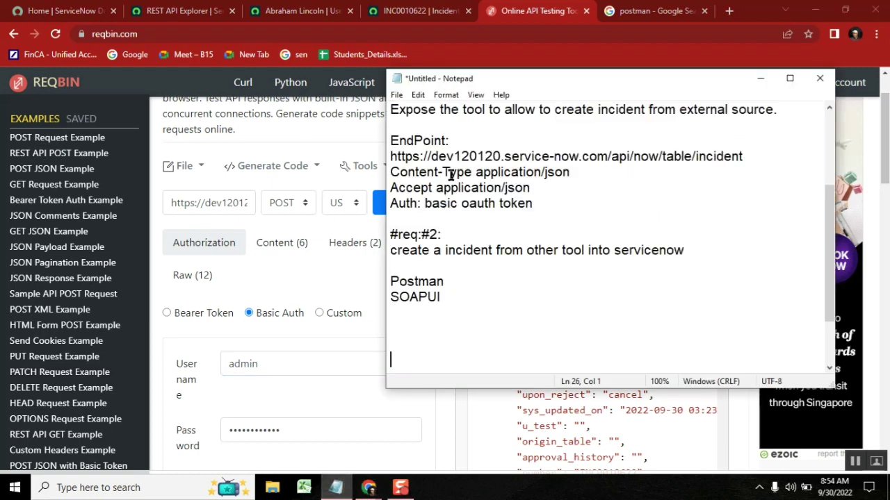
Step: Review the endpoint URL and authentication requirement in the Notepad notes
double_click(471, 154)
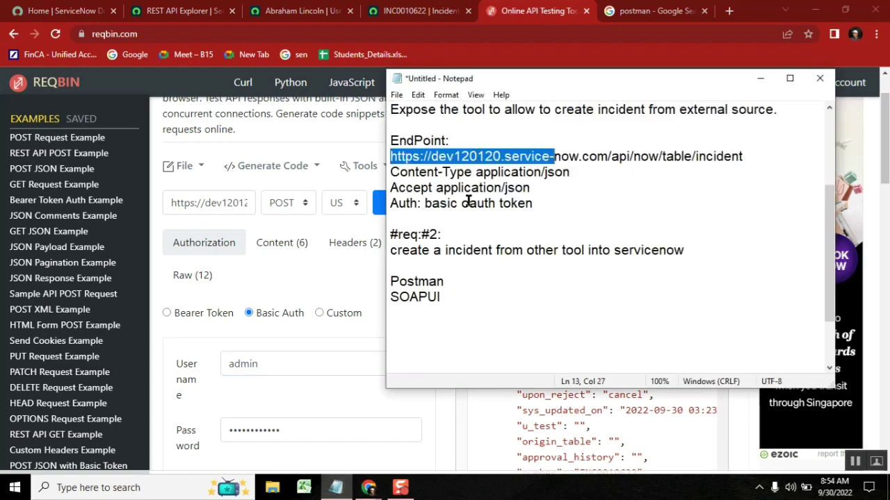
left_click(408, 198)
double_click(408, 202)
double_click(500, 157)
left_click(500, 157)
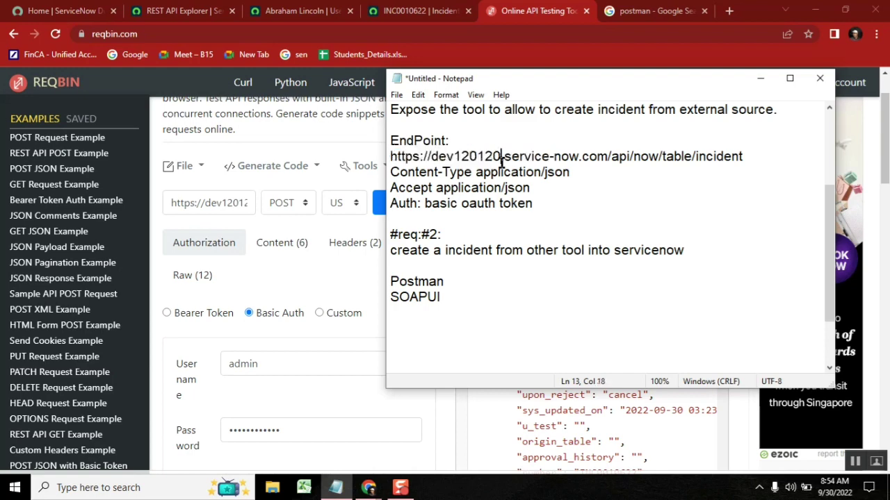
double_click(501, 157)
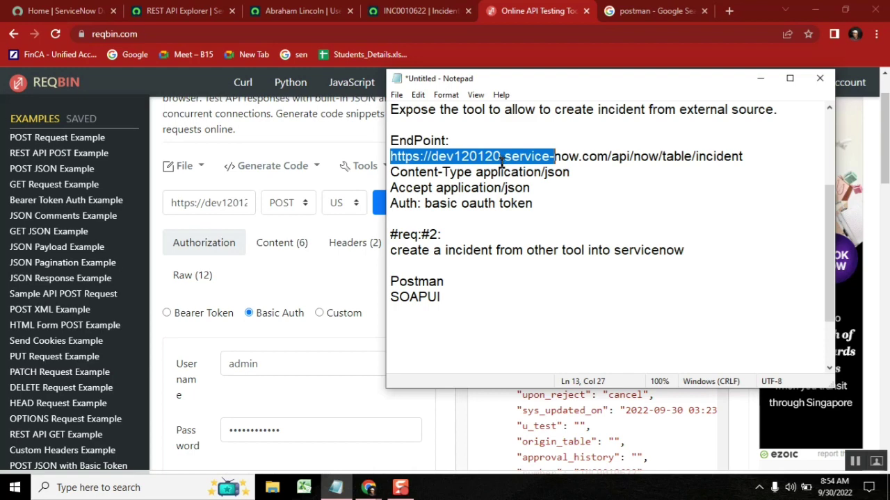
Step: Change the Basic Auth user name to admin1 in ReqBin and send the POST request to test invalid credentials
left_click(294, 356)
type("1")
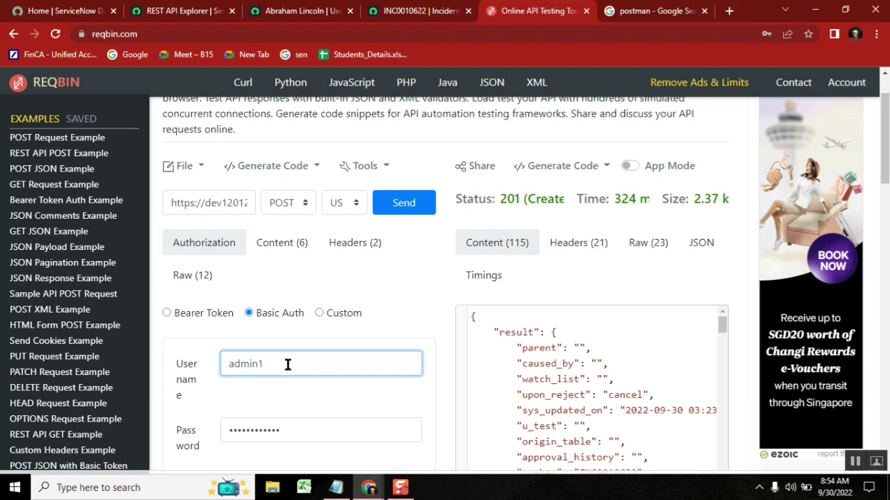
left_click(393, 202)
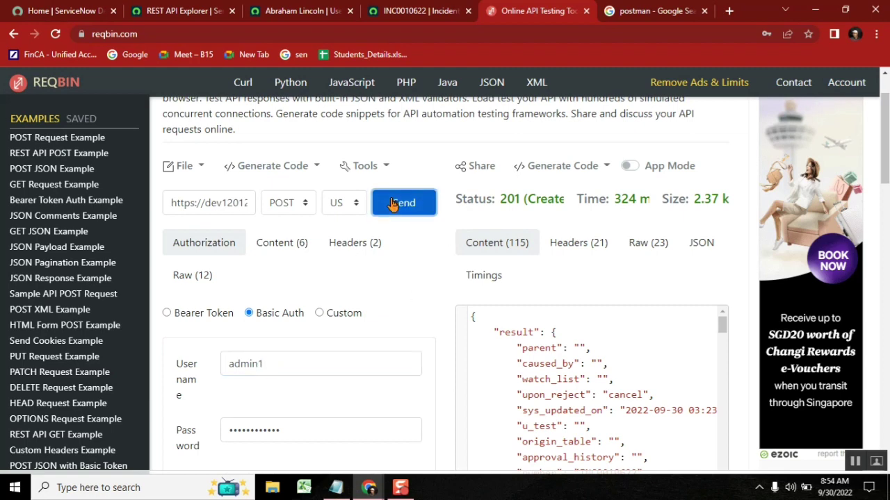
Step: Examine the status code and the error message and detail in the ReqBin response
double_click(509, 200)
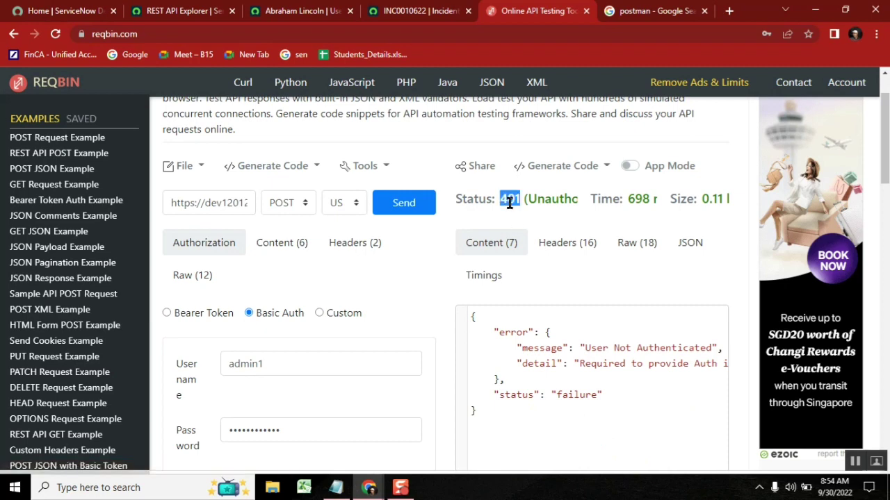
double_click(598, 349)
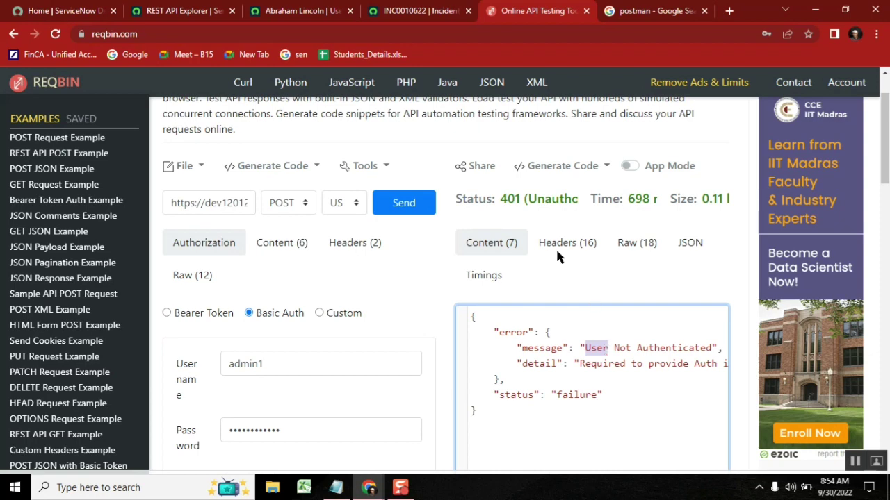
left_click(509, 202)
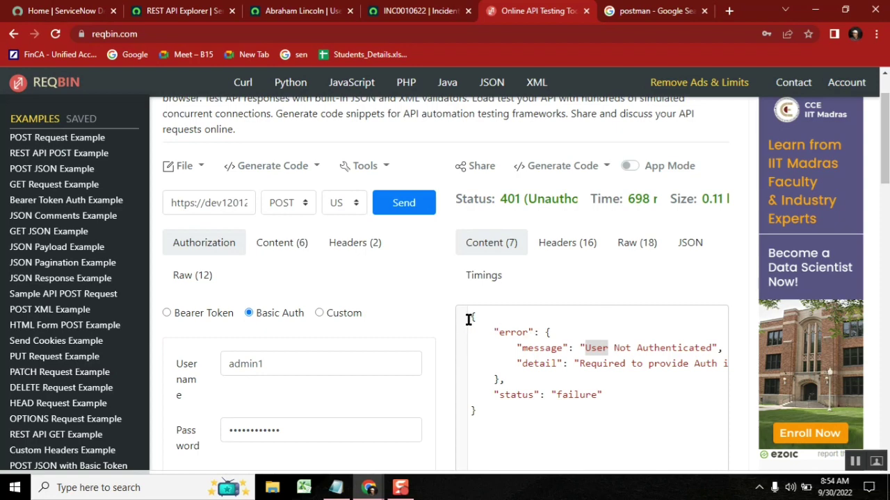
left_click_drag(468, 319, 503, 419)
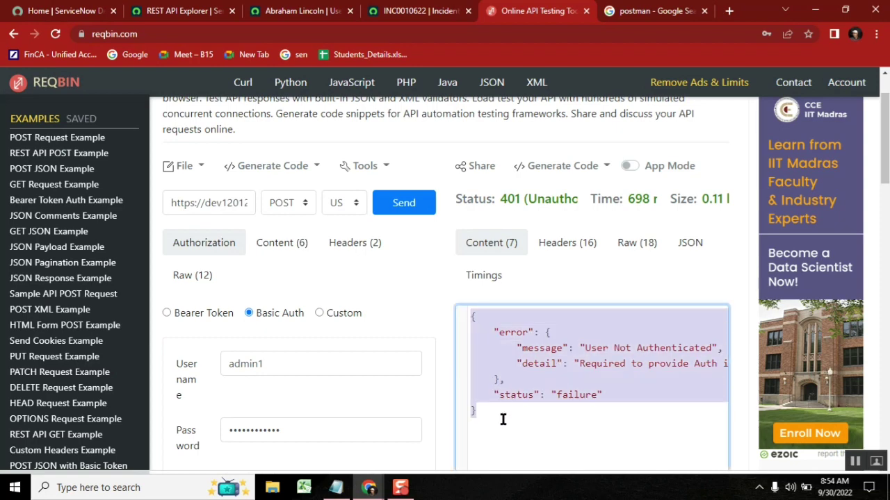
left_click(593, 374)
double_click(592, 374)
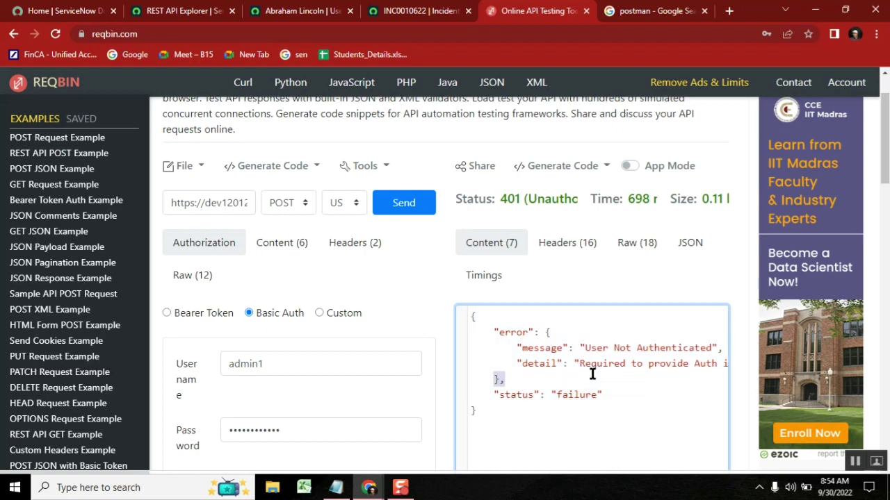
double_click(549, 346)
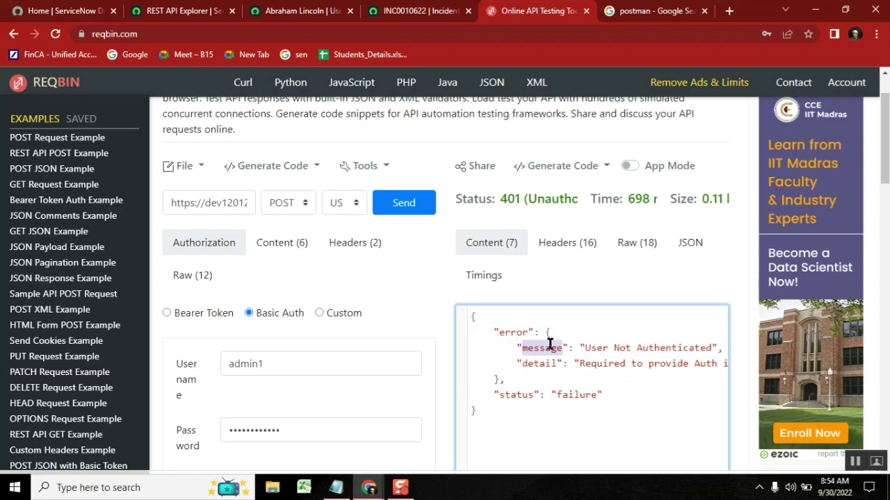
left_click(550, 344)
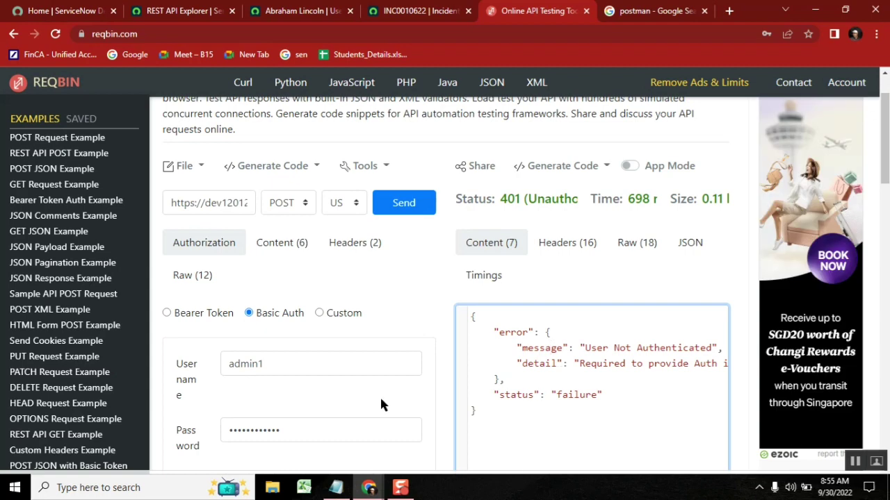
Step: Restore the Basic Auth user name to admin and extend the "short_description" value to "Testing for integration Test 2"
left_click(308, 362)
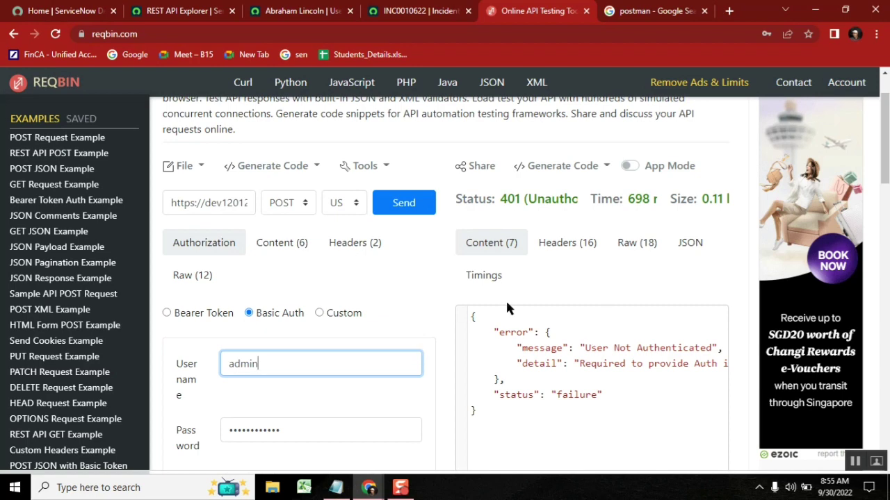
left_click(276, 251)
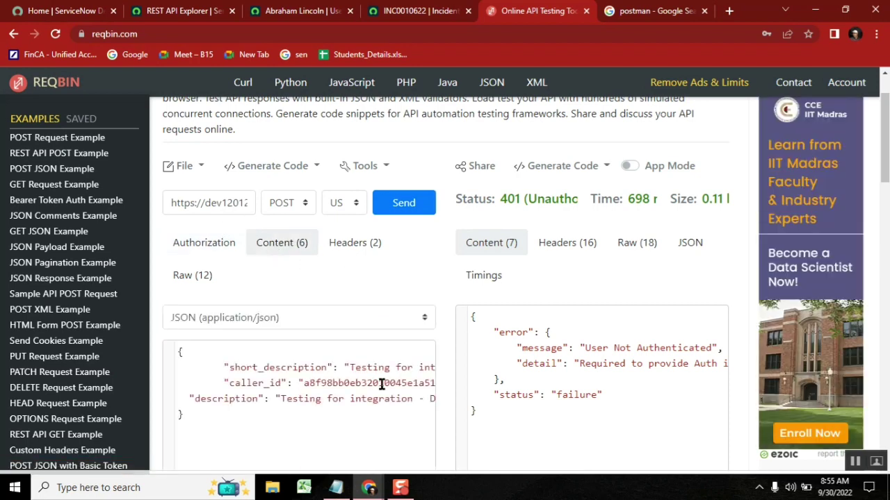
left_click(371, 366)
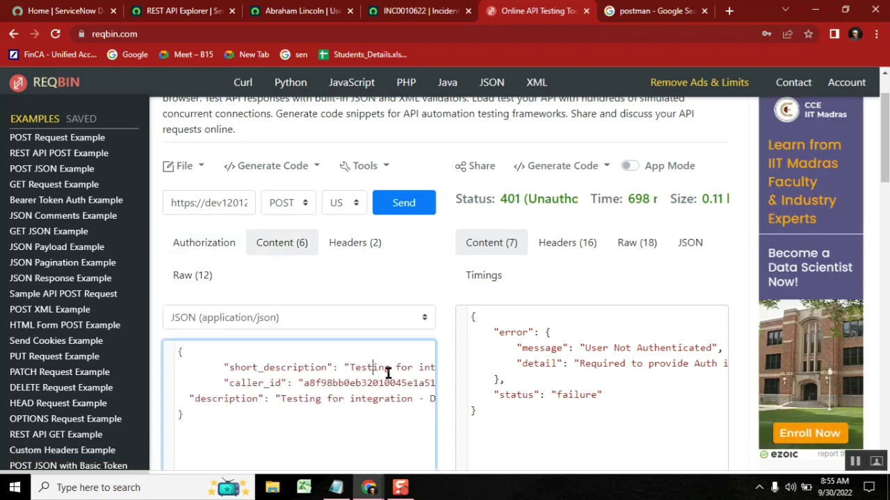
left_click(388, 374)
key("End")
key("Left")
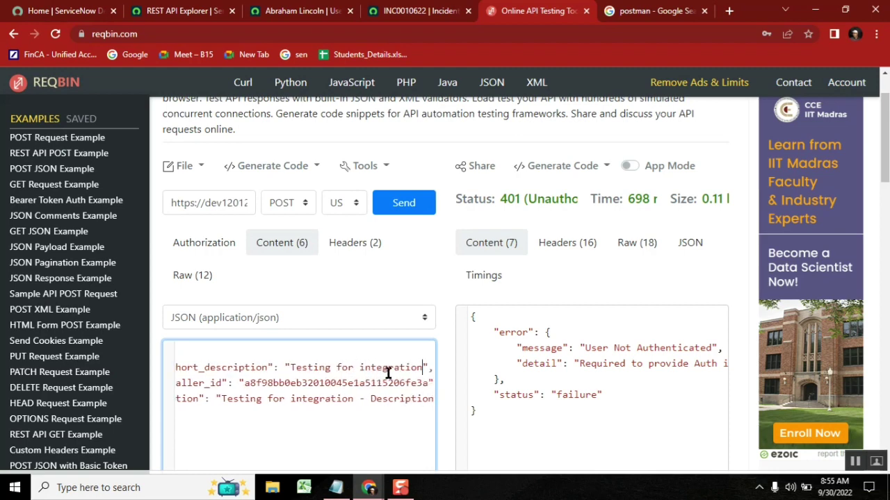
type("Test 2")
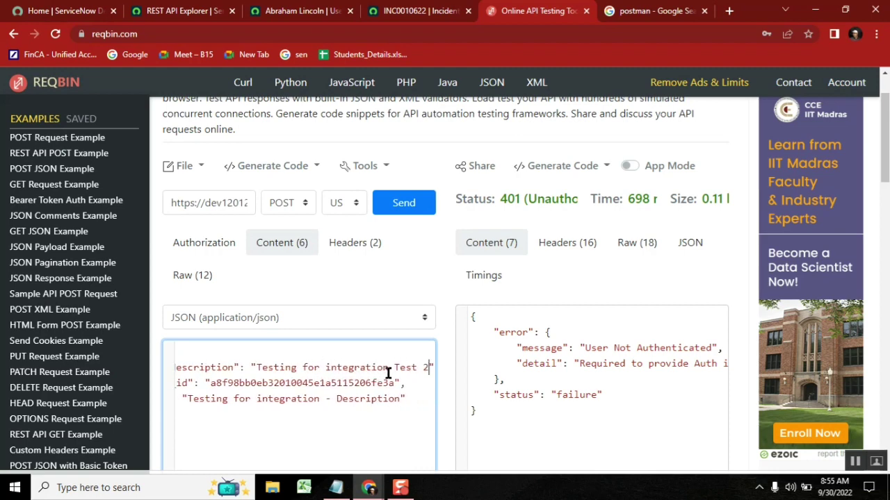
Step: Extend the "description" value to "Testing for integration - Description- test 2" and send the POST request
left_click(402, 399)
type("- test 2")
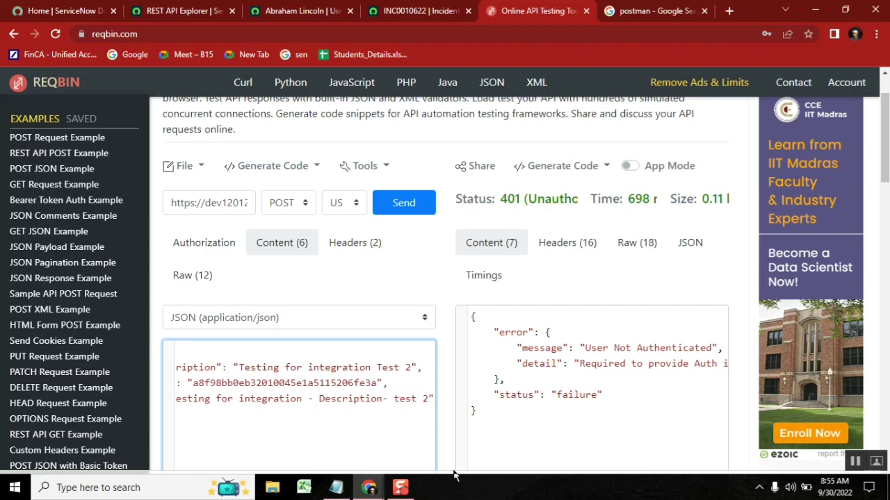
key("Left")
key("Left")
key("Left")
key("Left")
key("Left")
key("Left")
key("Left")
key("Left")
key("Left")
key("Left")
key("Left")
key("Left")
key("Left")
key("Left")
key("Left")
key("Left")
key("Left")
key("Left")
key("Left")
key("Left")
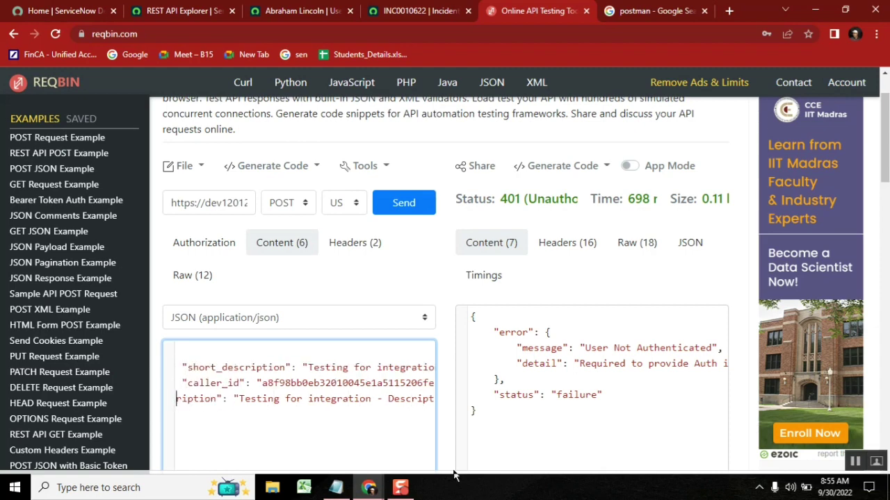
left_click(408, 201)
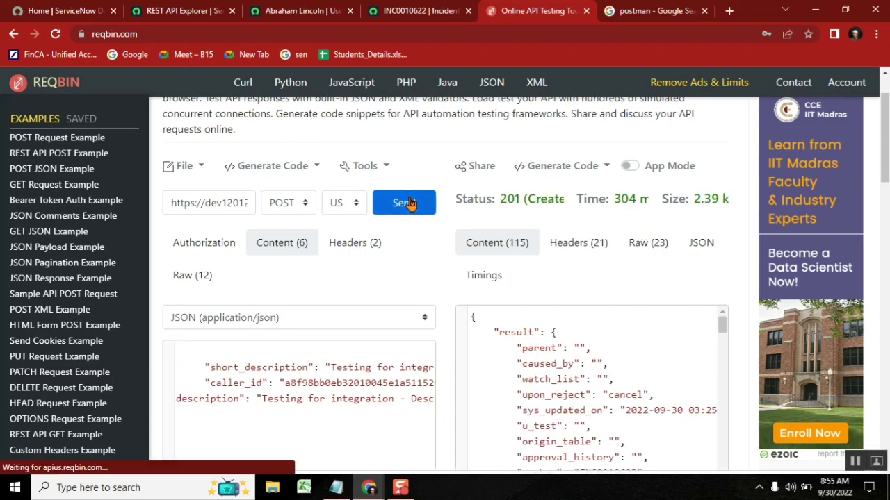
Step: Go back to the ServiceNow incidents list and open the newest incident to check its short description and description
left_click(414, 12)
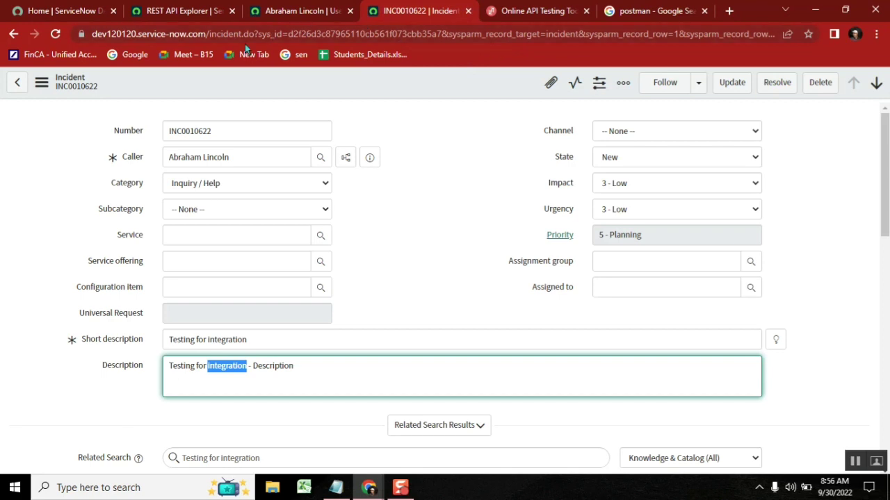
left_click(9, 36)
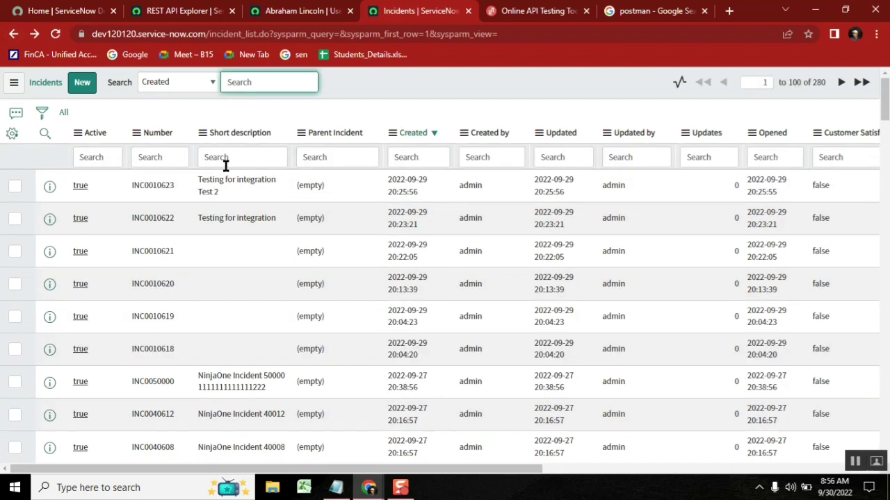
triple_click(227, 185)
left_click_drag(495, 183, 157, 188)
left_click(79, 186)
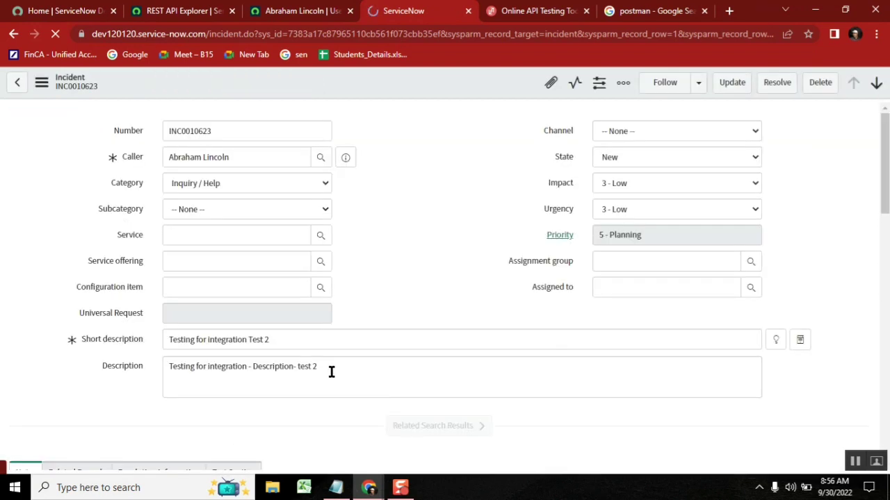
left_click_drag(332, 368, 238, 341)
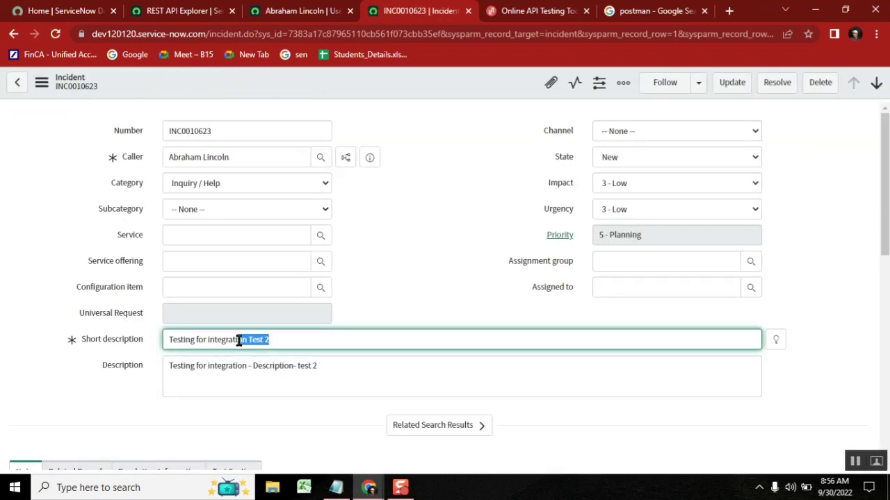
left_click(529, 163)
Step: Return to the ReqBin request and bring up the Notepad notes
left_click(536, 11)
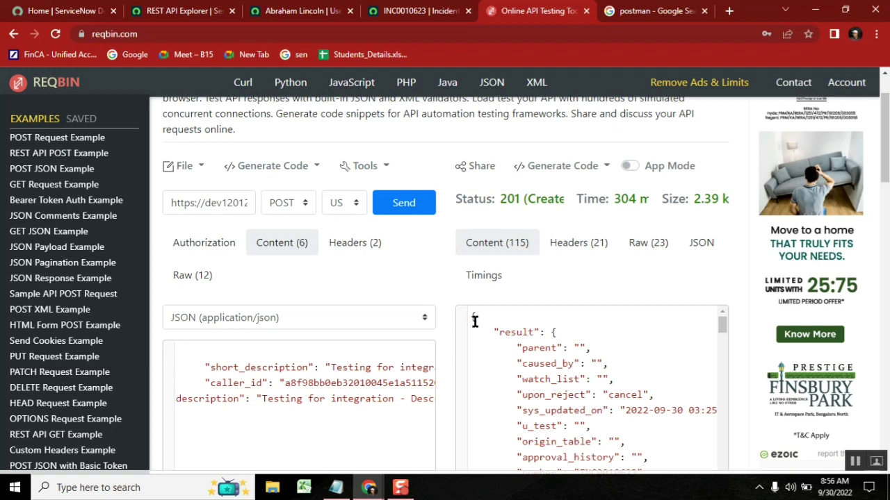
left_click(336, 487)
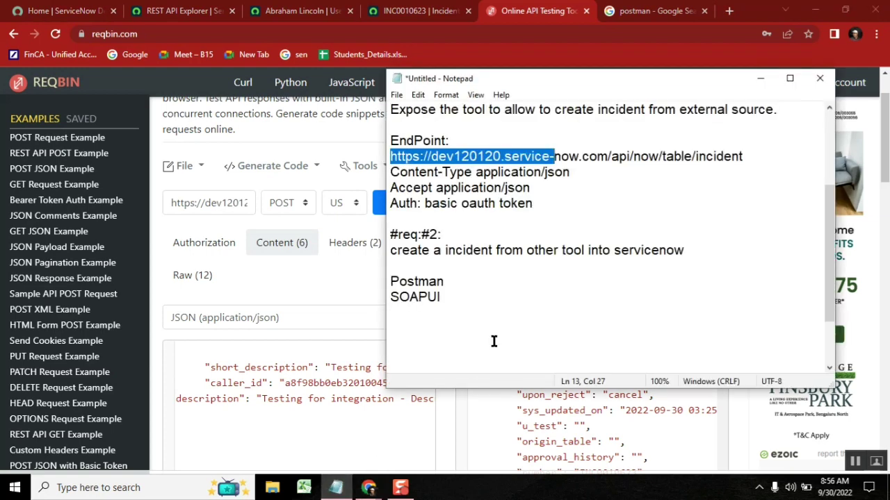